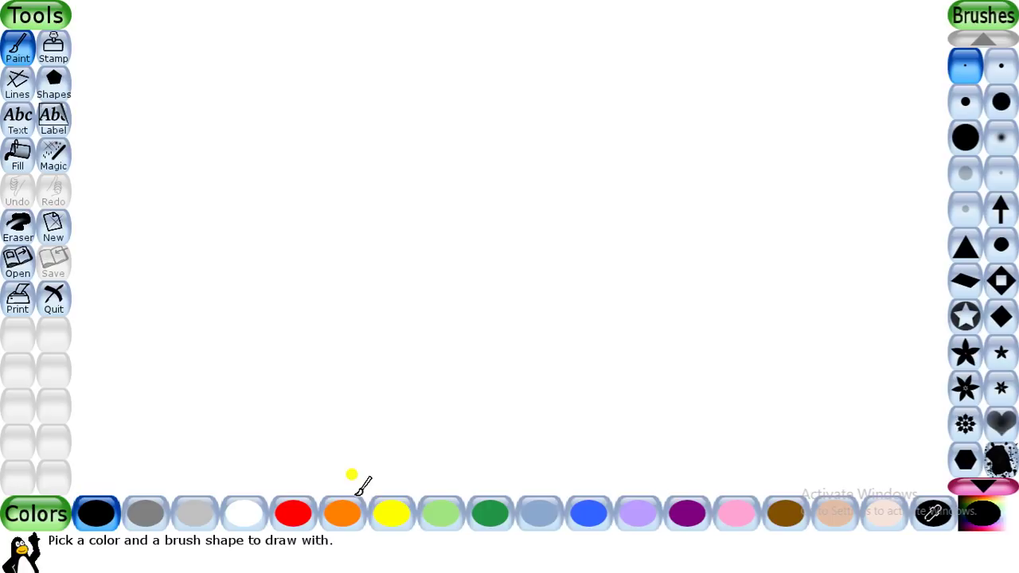
Step: Start a new drawing with an orange background and add the text "The stag and his horns" in its upper-left area in a large plain font
{"action": "left_click", "coordinate": [48, 237]}
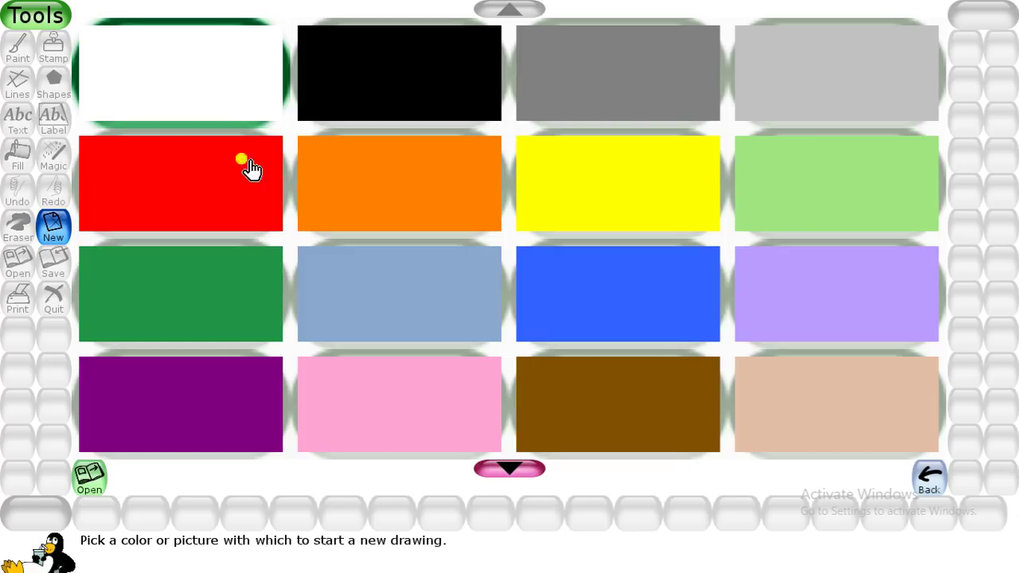
{"action": "left_click", "coordinate": [335, 188]}
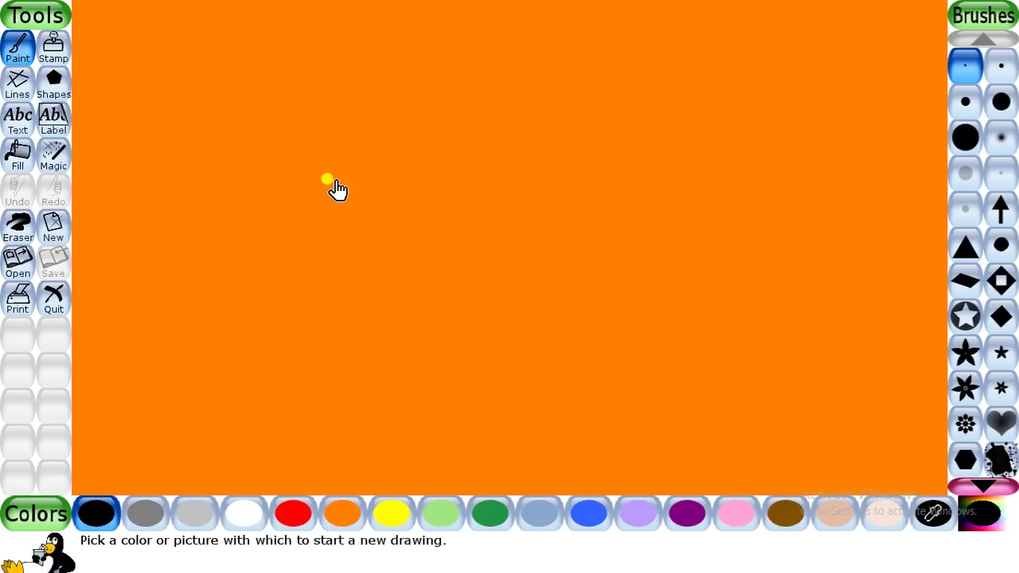
{"action": "left_click", "coordinate": [16, 126]}
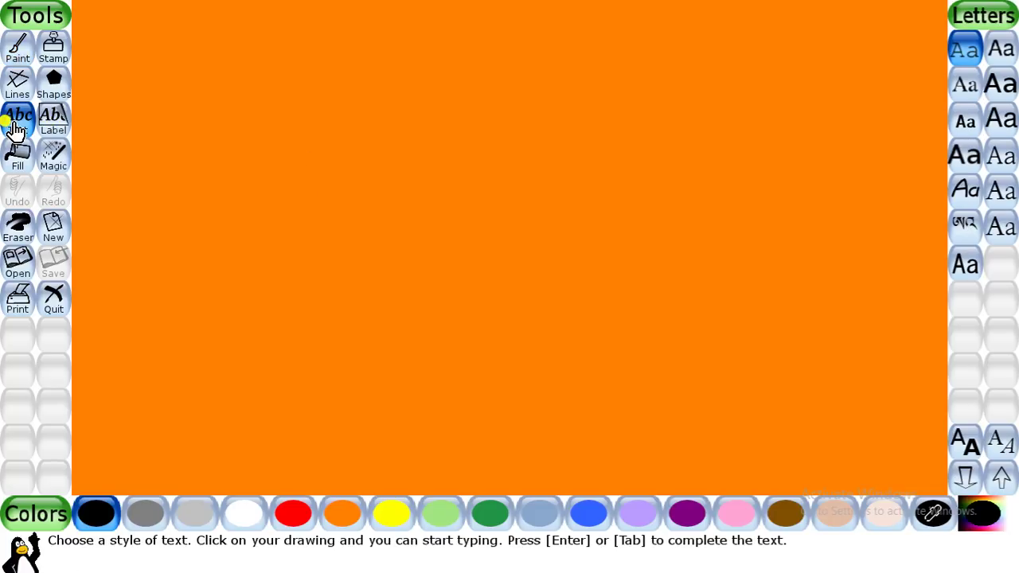
{"action": "left_click", "coordinate": [1001, 85]}
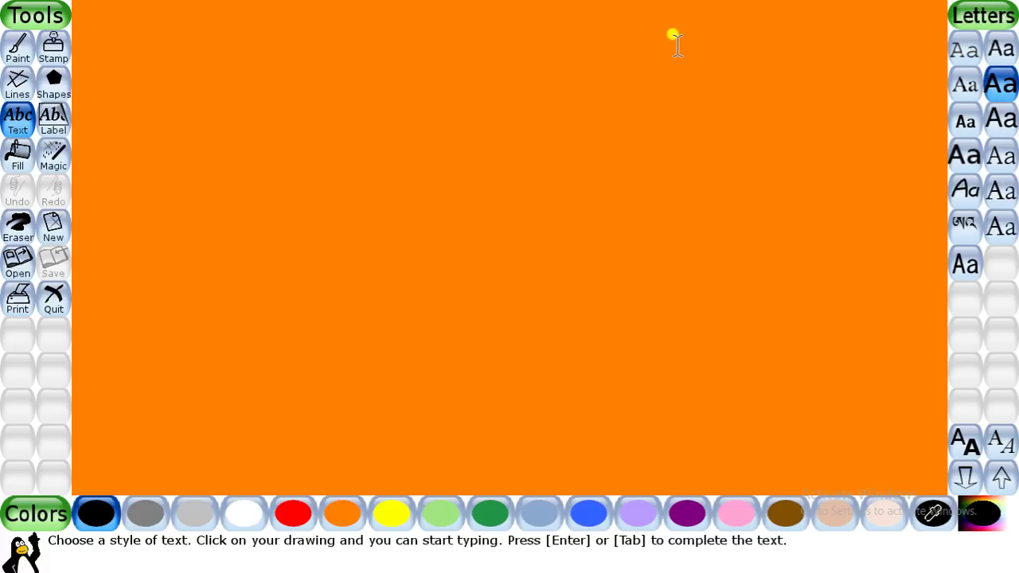
{"action": "left_click", "coordinate": [147, 67]}
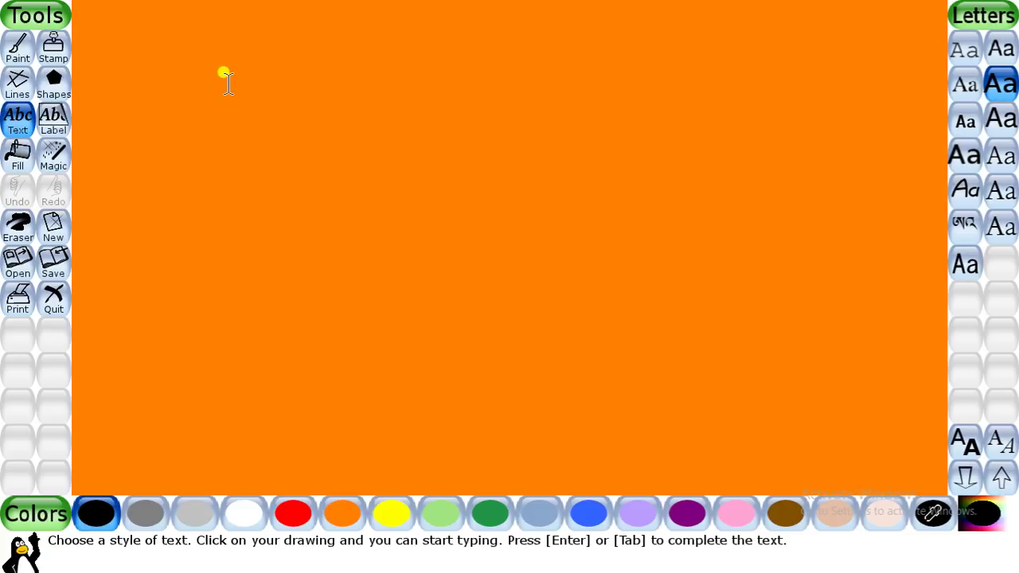
{"action": "type", "text": "The sta"}
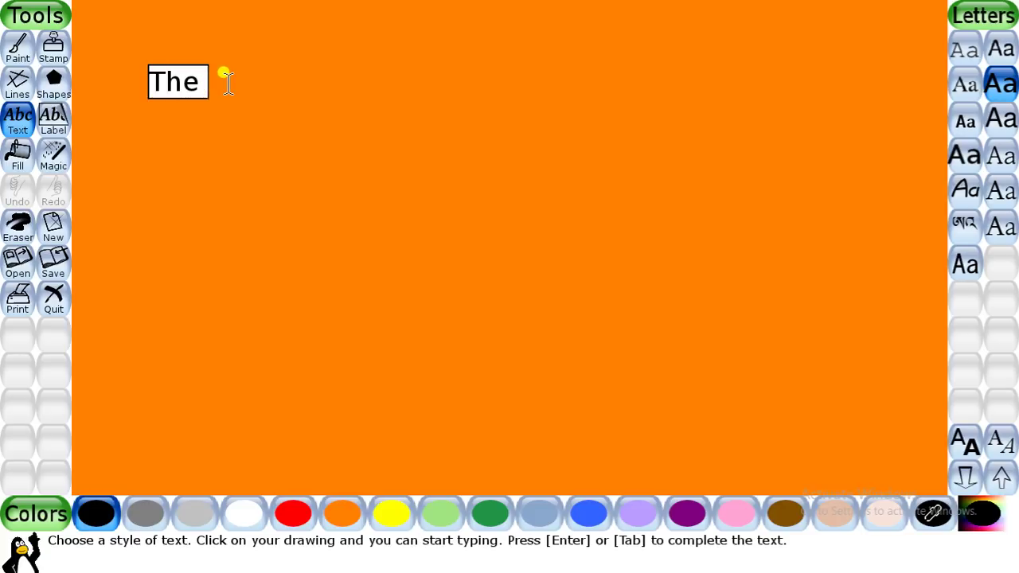
{"action": "type", "text": "g and"}
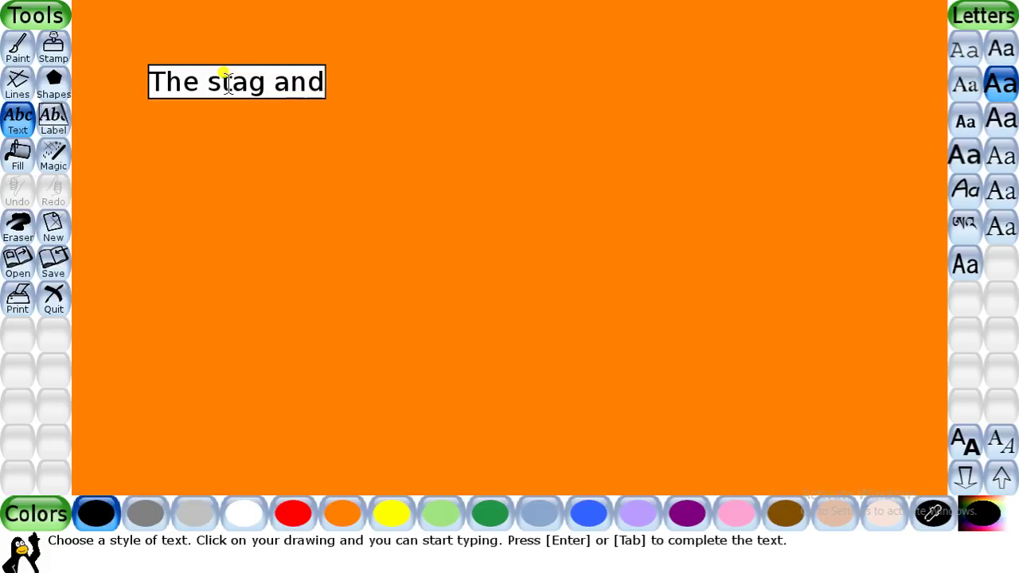
{"action": "type", "text": " his "}
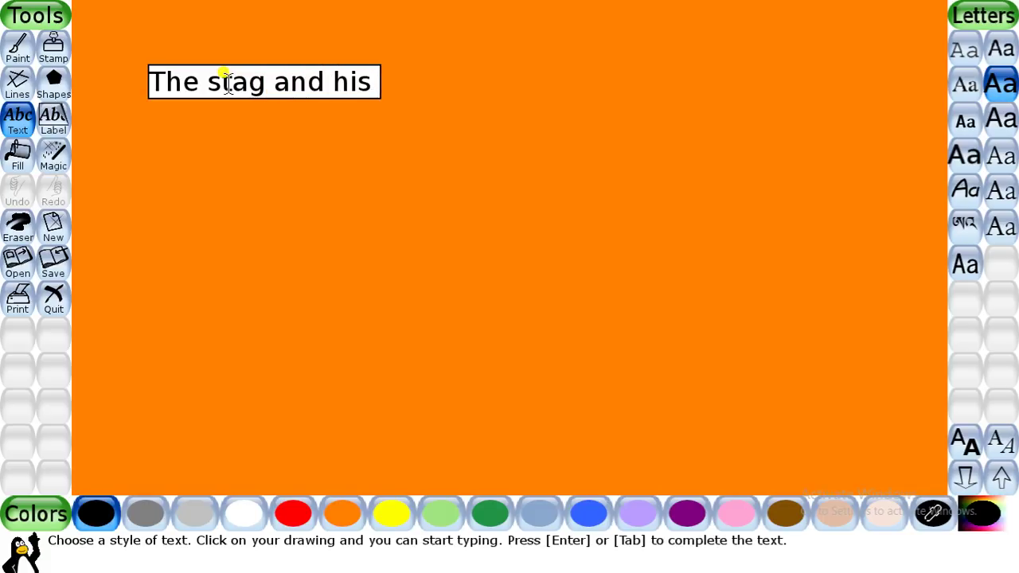
{"action": "type", "text": "horm"}
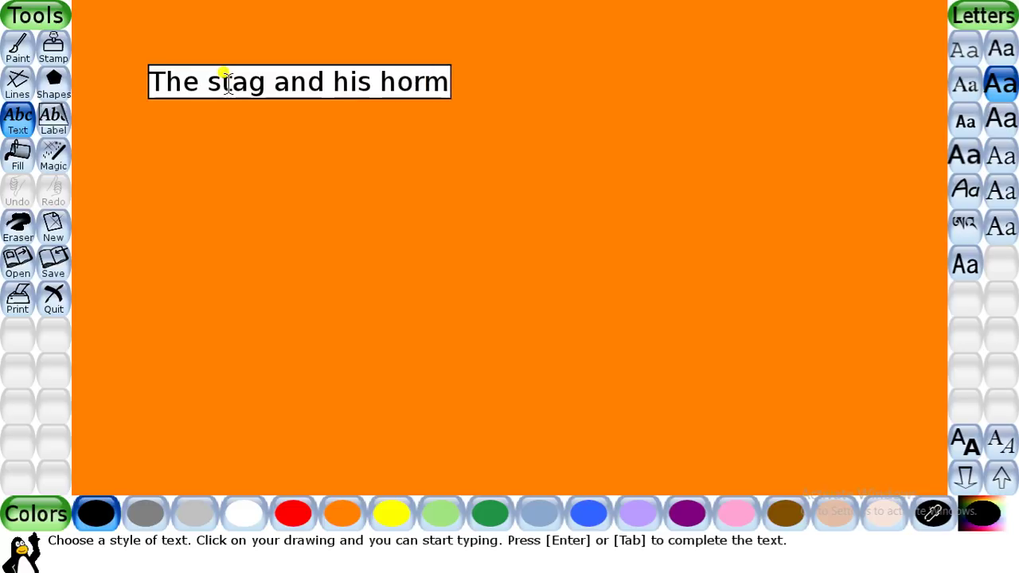
{"action": "key", "text": "BackSpace"}
{"action": "type", "text": "ns"}
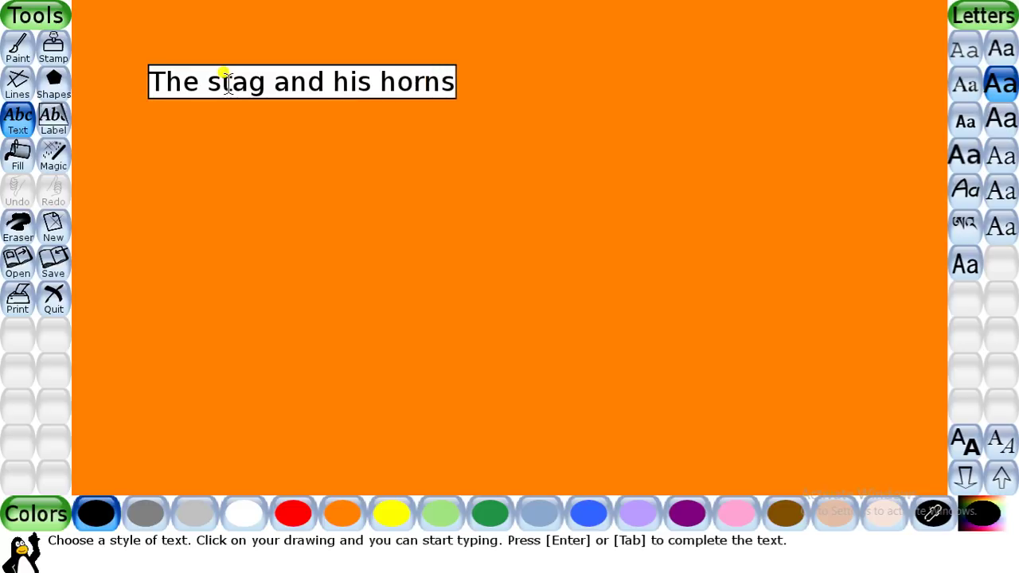
{"action": "key", "text": "Return"}
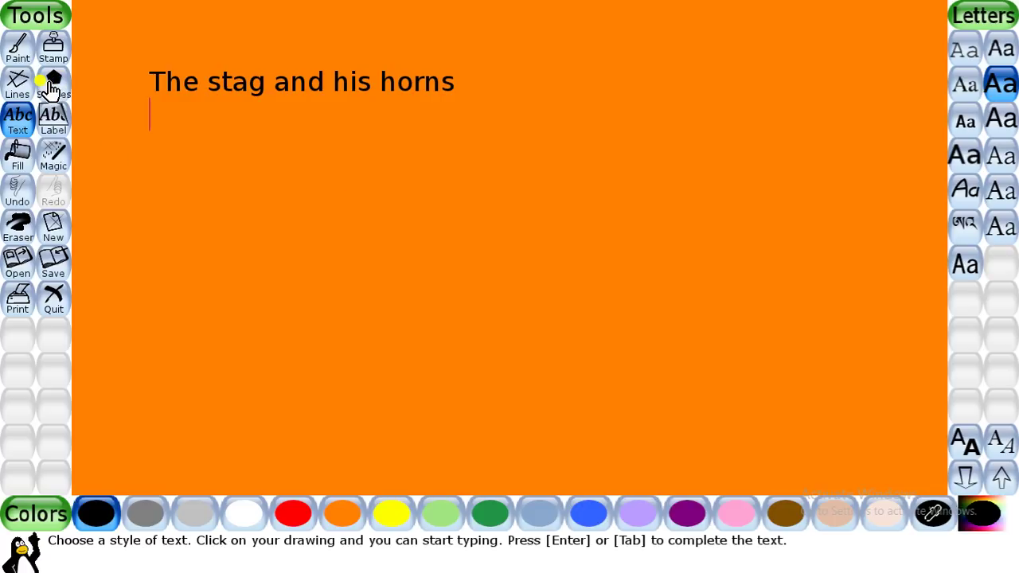
Step: Stamp the front-facing antlered deer below and to the right of the title, and save the drawing
{"action": "left_click", "coordinate": [53, 55]}
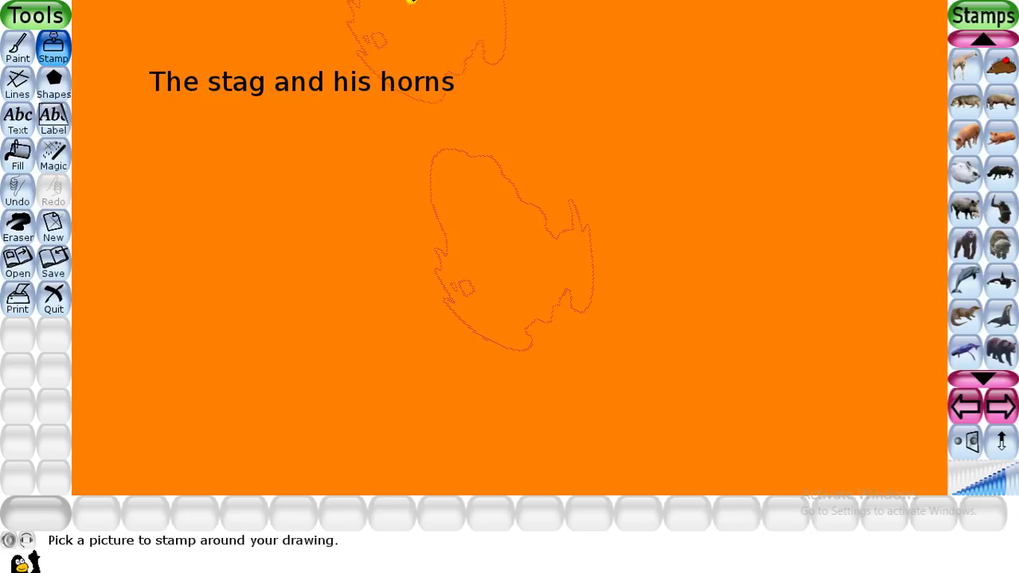
{"action": "left_click", "coordinate": [984, 376]}
{"action": "left_click", "coordinate": [984, 376]}
{"action": "left_click", "coordinate": [984, 372]}
{"action": "left_click", "coordinate": [984, 372]}
{"action": "left_click", "coordinate": [984, 373]}
{"action": "left_click", "coordinate": [984, 372]}
{"action": "left_click", "coordinate": [984, 373]}
{"action": "left_click", "coordinate": [985, 373]}
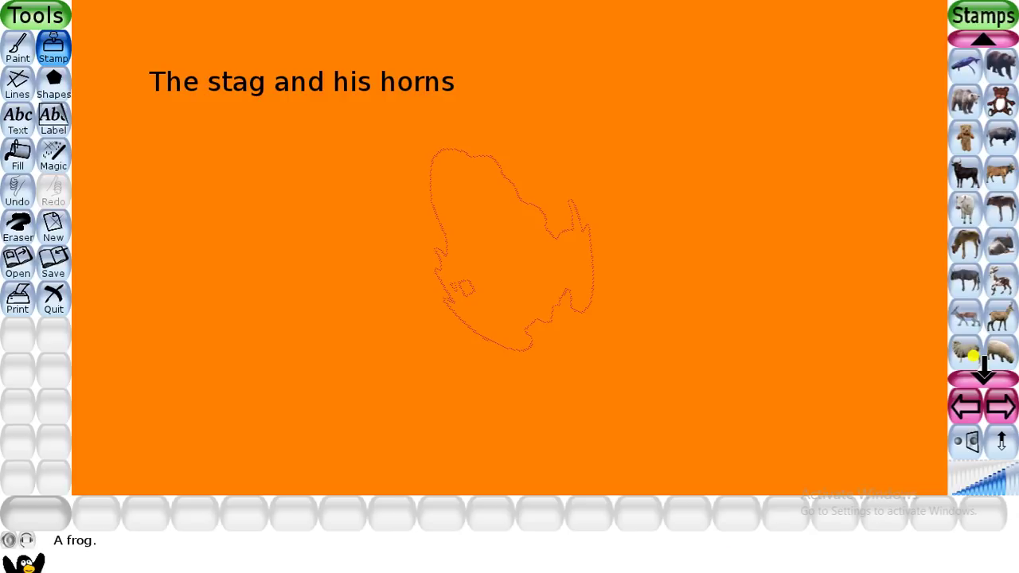
{"action": "left_click", "coordinate": [984, 373]}
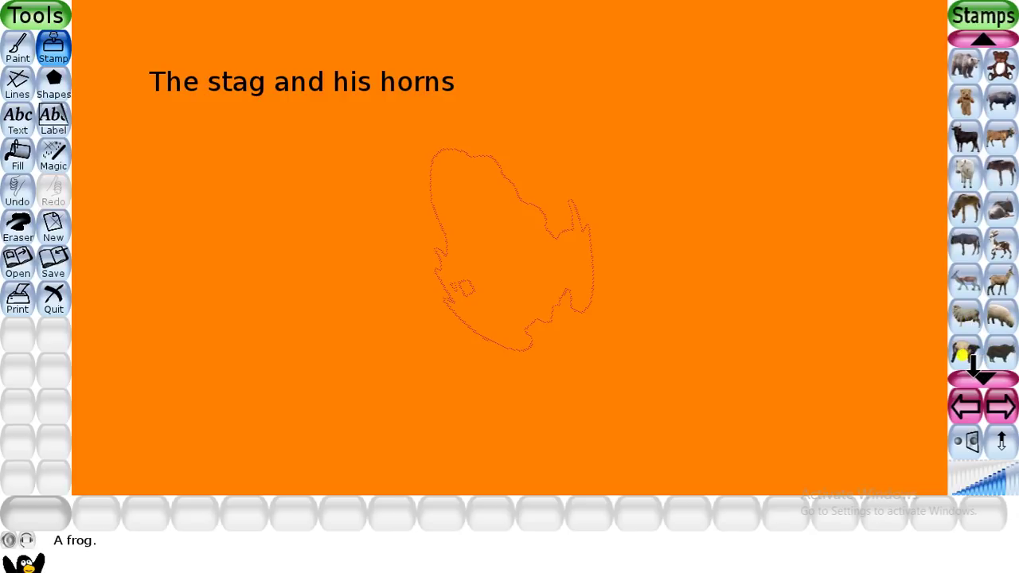
{"action": "left_click", "coordinate": [976, 373]}
{"action": "left_click", "coordinate": [978, 373]}
{"action": "left_click", "coordinate": [980, 372]}
{"action": "left_click", "coordinate": [981, 373]}
{"action": "left_click", "coordinate": [968, 373]}
{"action": "left_click", "coordinate": [968, 373]}
{"action": "left_click", "coordinate": [968, 373]}
{"action": "left_click", "coordinate": [968, 373]}
{"action": "left_click", "coordinate": [968, 372]}
{"action": "left_click", "coordinate": [968, 372]}
{"action": "left_click", "coordinate": [969, 372]}
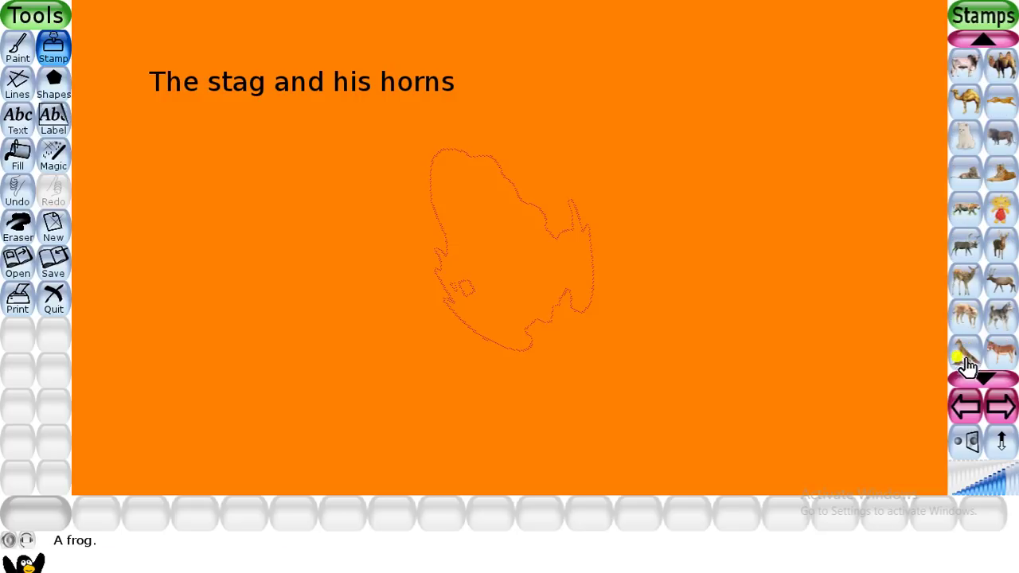
{"action": "left_click", "coordinate": [1001, 246]}
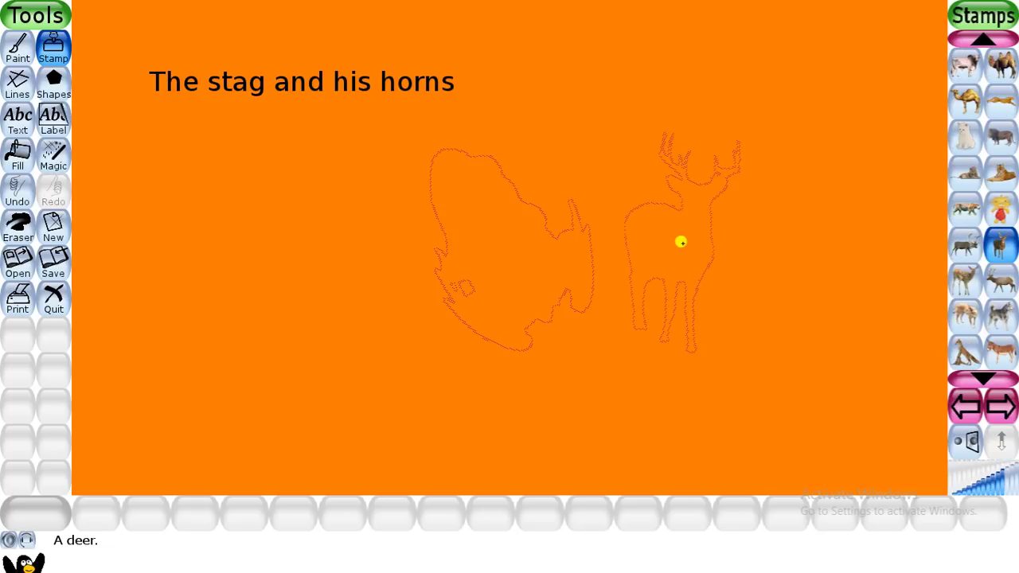
{"action": "left_click", "coordinate": [597, 246]}
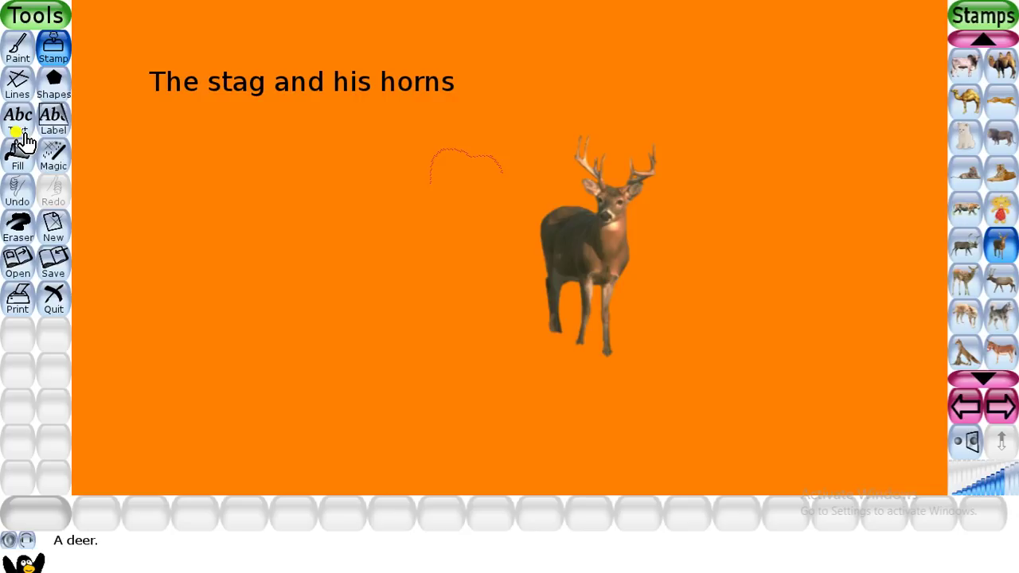
{"action": "left_click", "coordinate": [49, 274]}
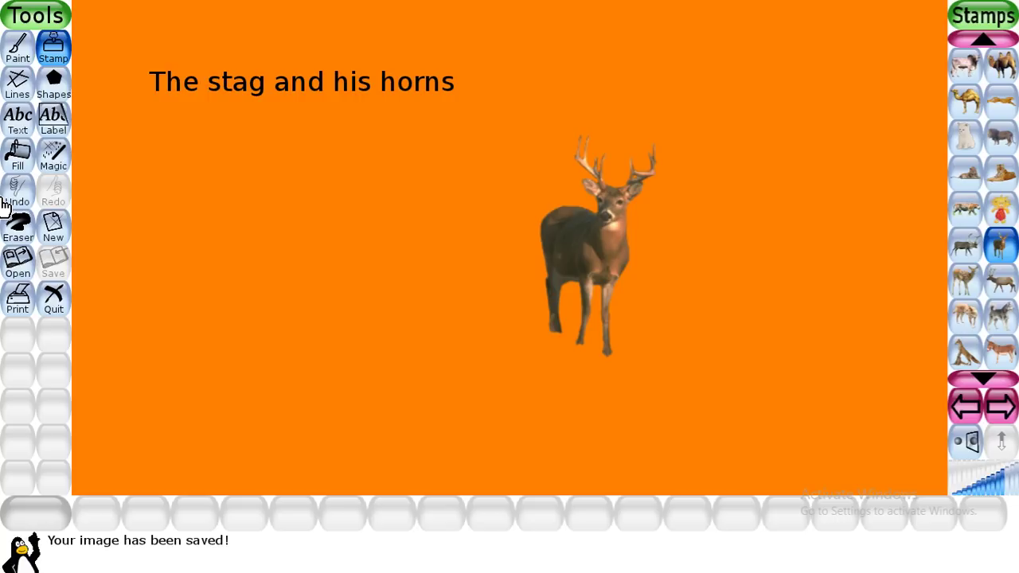
Step: Start a new drawing with a light green background and stamp the same antlered deer just right of the canvas centre
{"action": "left_click", "coordinate": [48, 222]}
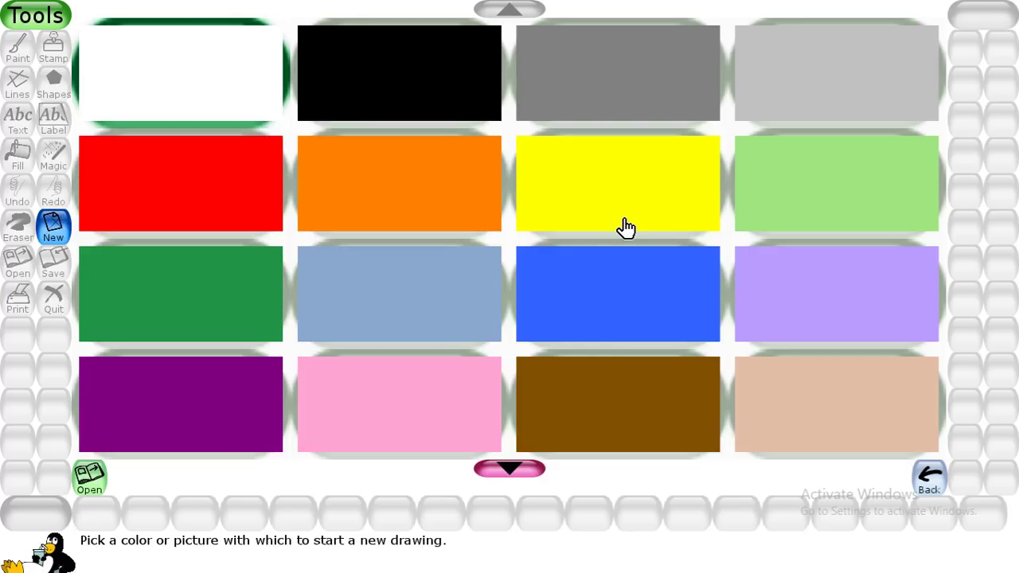
{"action": "left_click", "coordinate": [780, 205]}
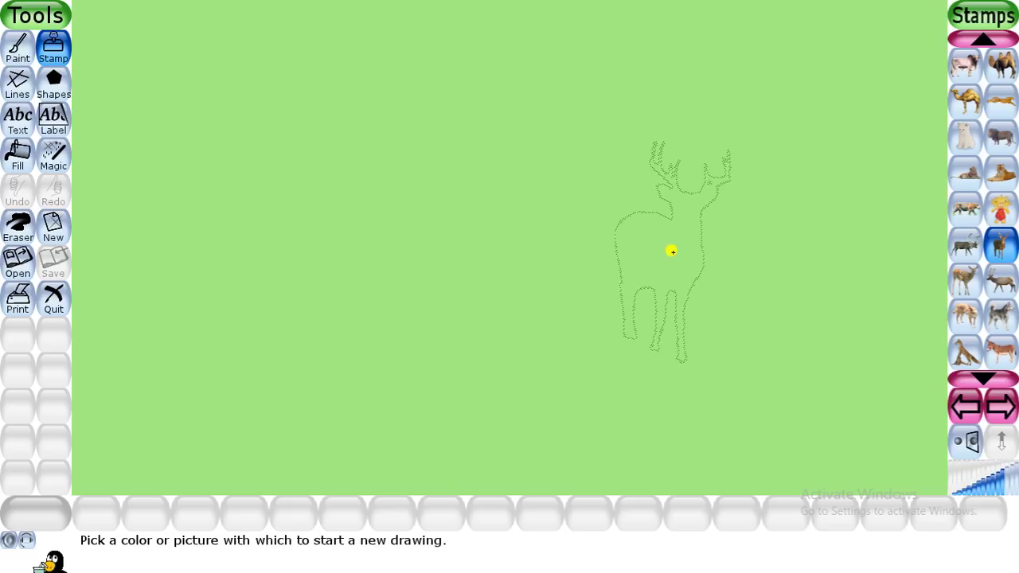
{"action": "left_click", "coordinate": [53, 57]}
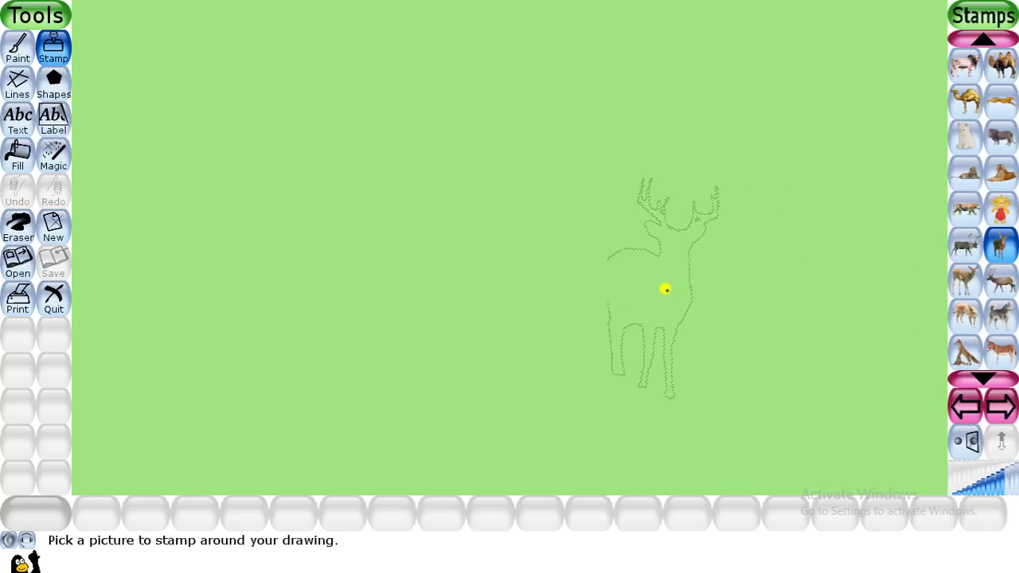
{"action": "left_click", "coordinate": [600, 291]}
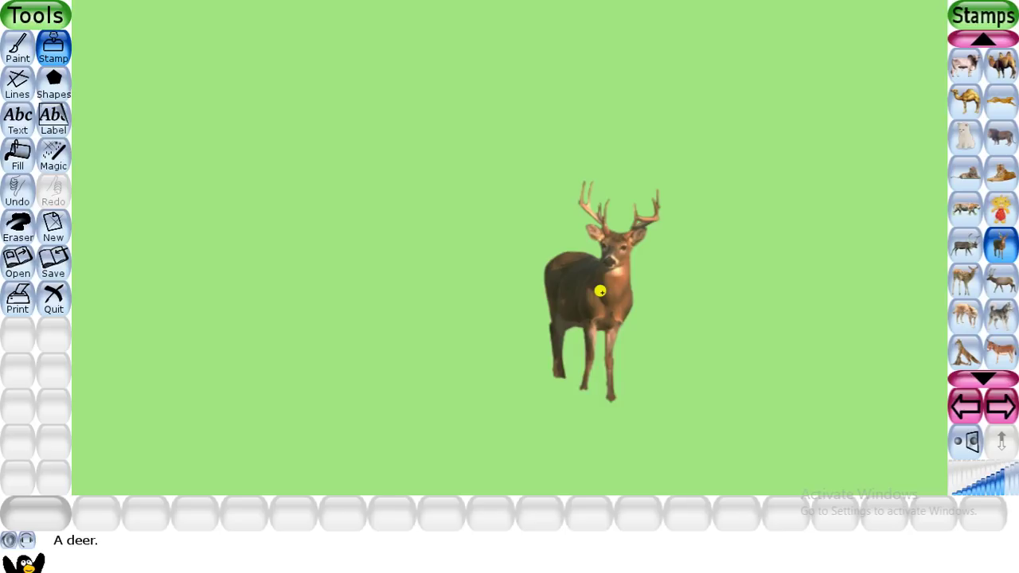
Step: Find the plant stamps and place a large eggplant with fruit in the upper-left corner of the canvas
{"action": "left_click", "coordinate": [992, 410]}
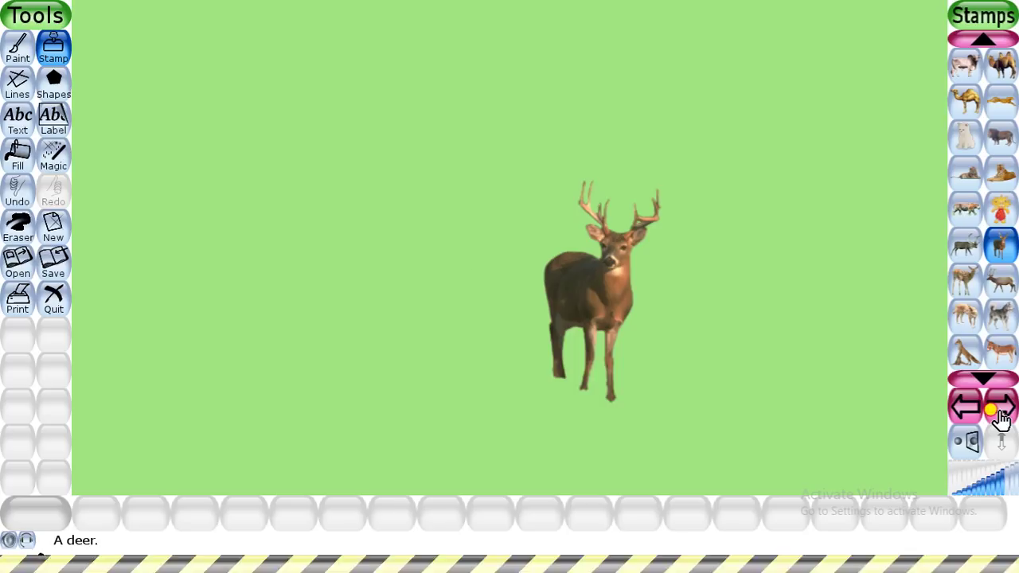
{"action": "left_click", "coordinate": [1001, 412]}
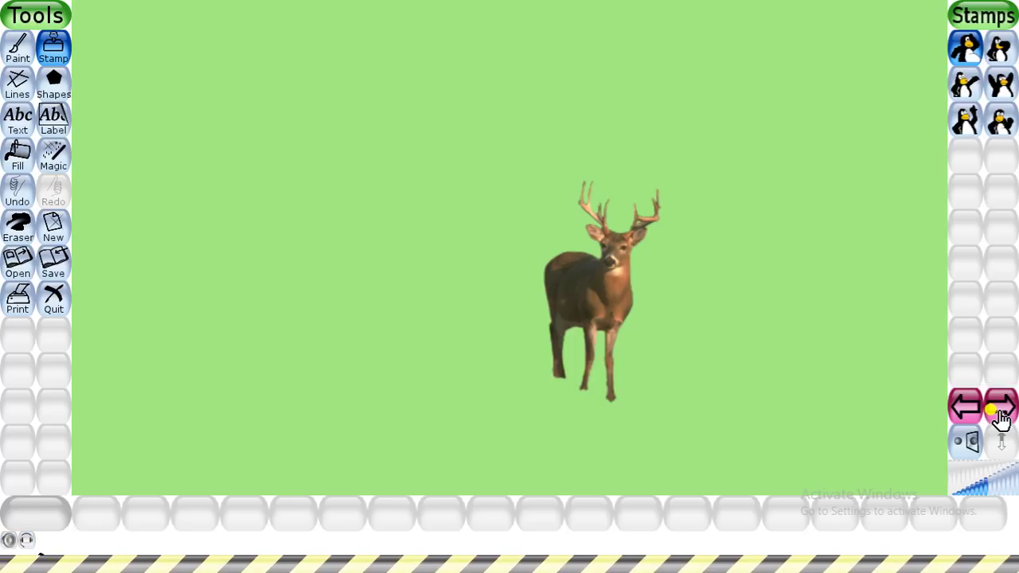
{"action": "left_click", "coordinate": [1000, 407]}
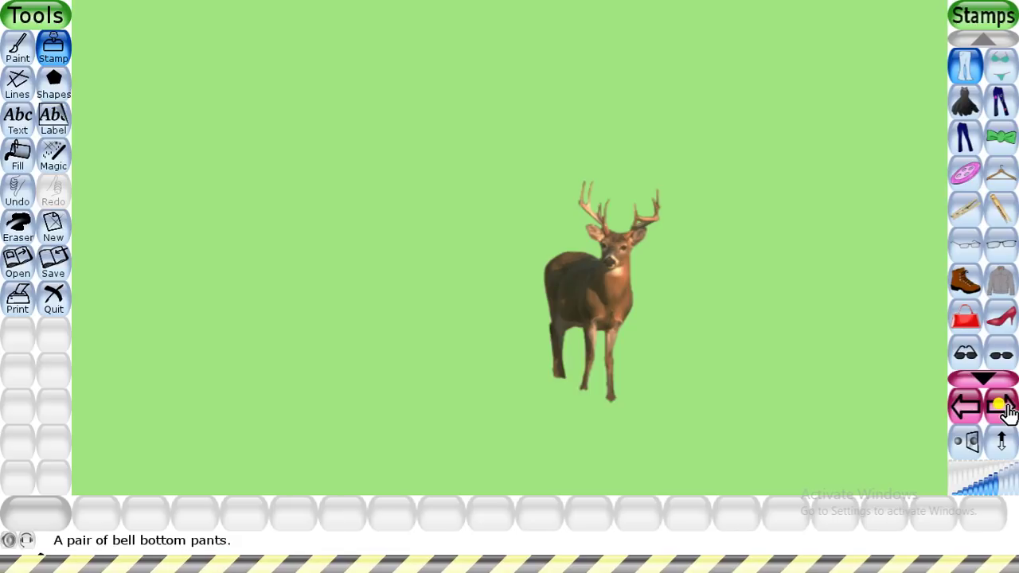
{"action": "left_click", "coordinate": [1005, 408]}
{"action": "left_click", "coordinate": [1005, 410]}
{"action": "left_click", "coordinate": [1005, 408]}
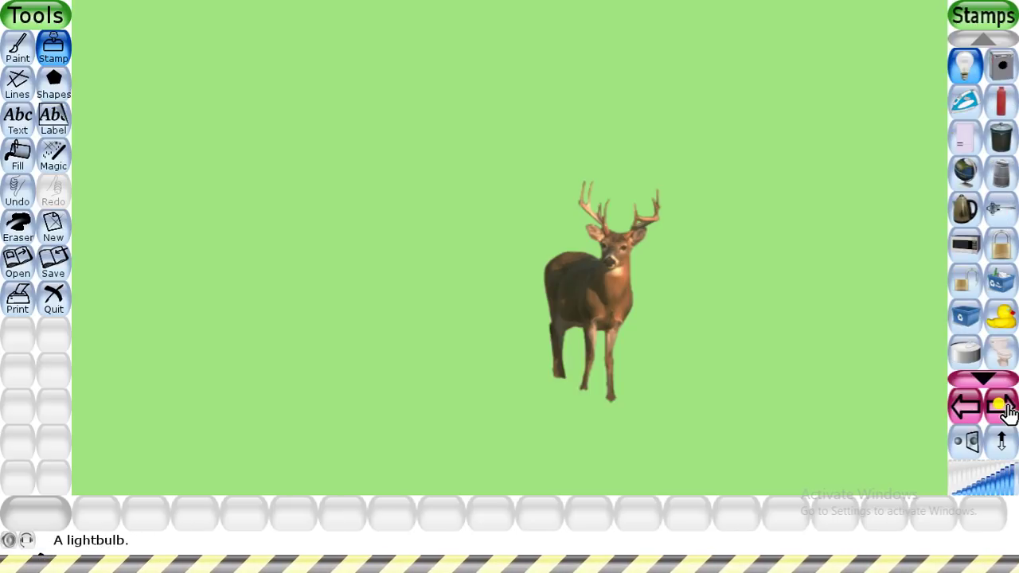
{"action": "left_click", "coordinate": [1005, 407]}
{"action": "left_click", "coordinate": [1005, 407]}
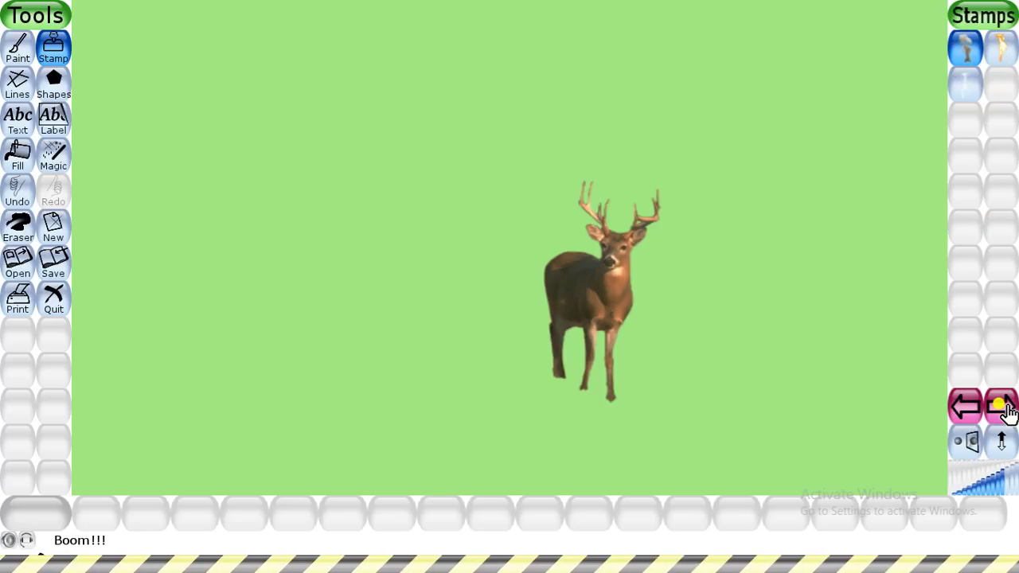
{"action": "left_click", "coordinate": [1005, 409]}
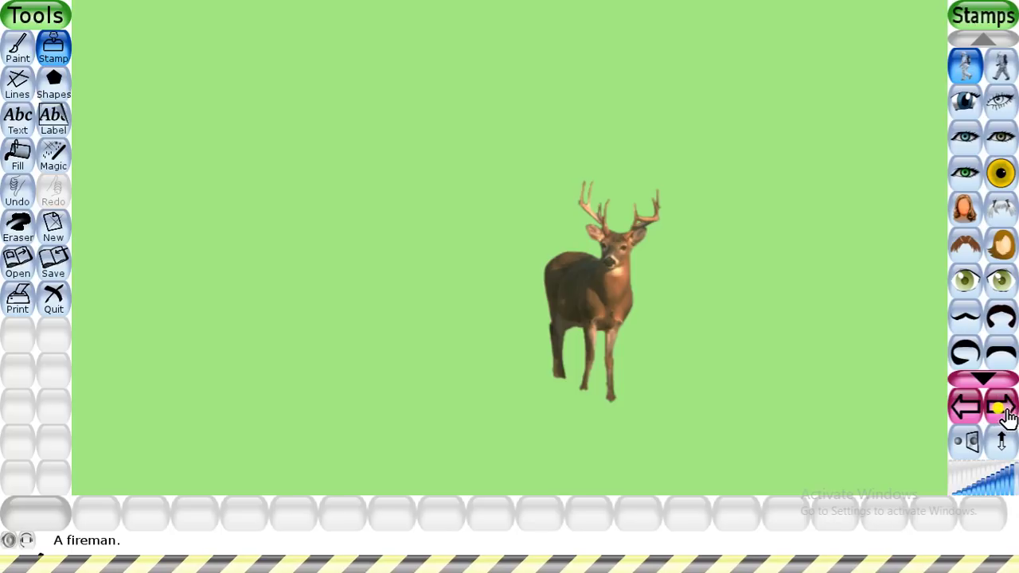
{"action": "left_click", "coordinate": [1004, 408]}
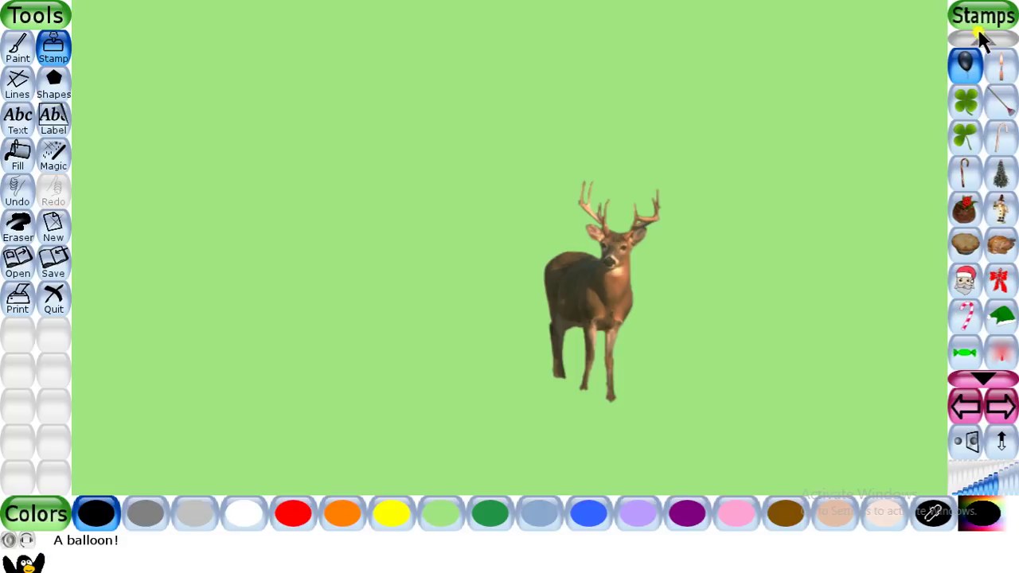
{"action": "left_click", "coordinate": [965, 414]}
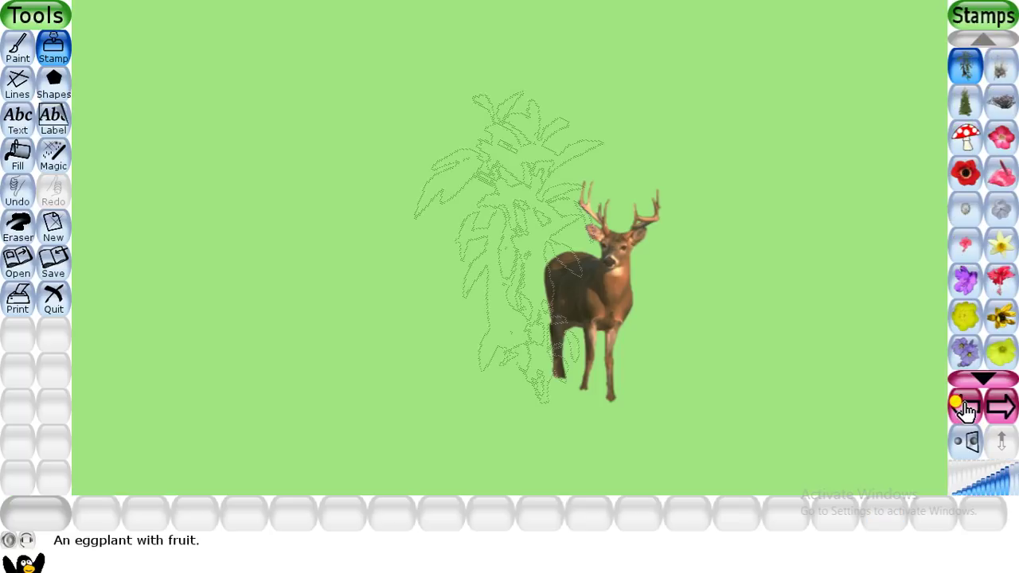
{"action": "left_click", "coordinate": [991, 489]}
{"action": "left_click", "coordinate": [970, 68]}
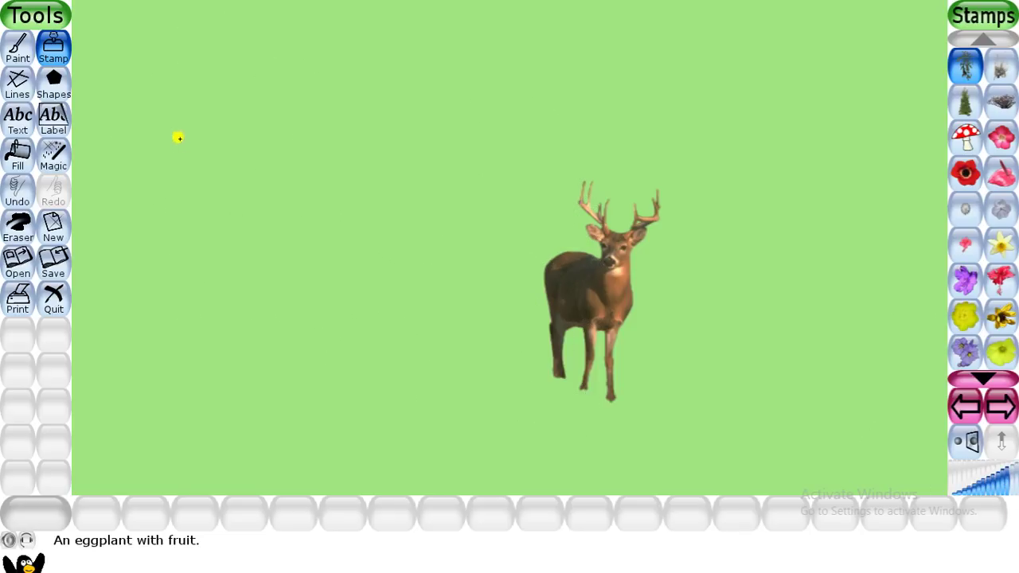
{"action": "left_click", "coordinate": [175, 135]}
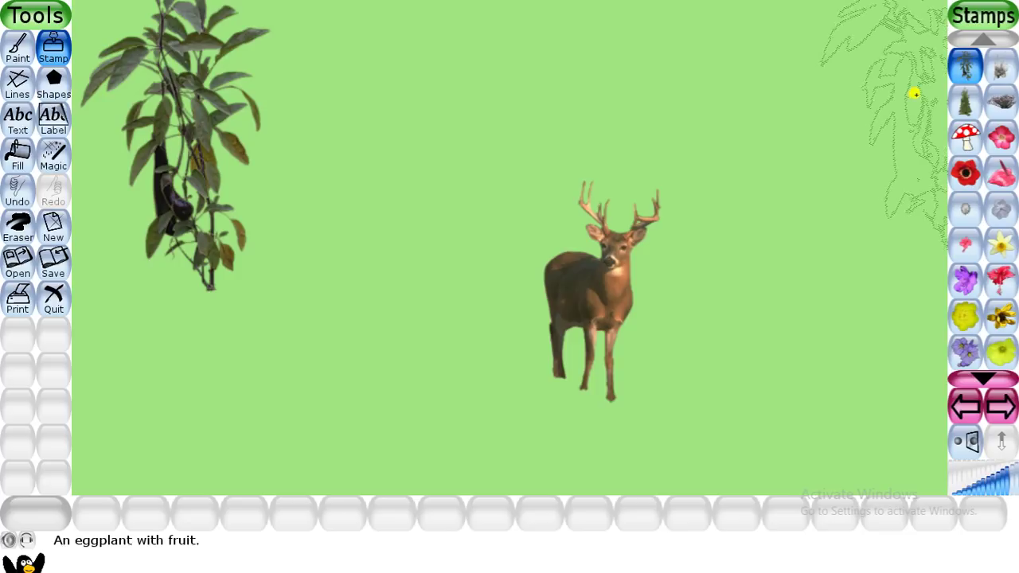
Step: Stamp two bolted lettuces side by side in the canvas's lower-left corner and a smaller one at the upper edge, right of the eggplant
{"action": "left_click", "coordinate": [965, 101]}
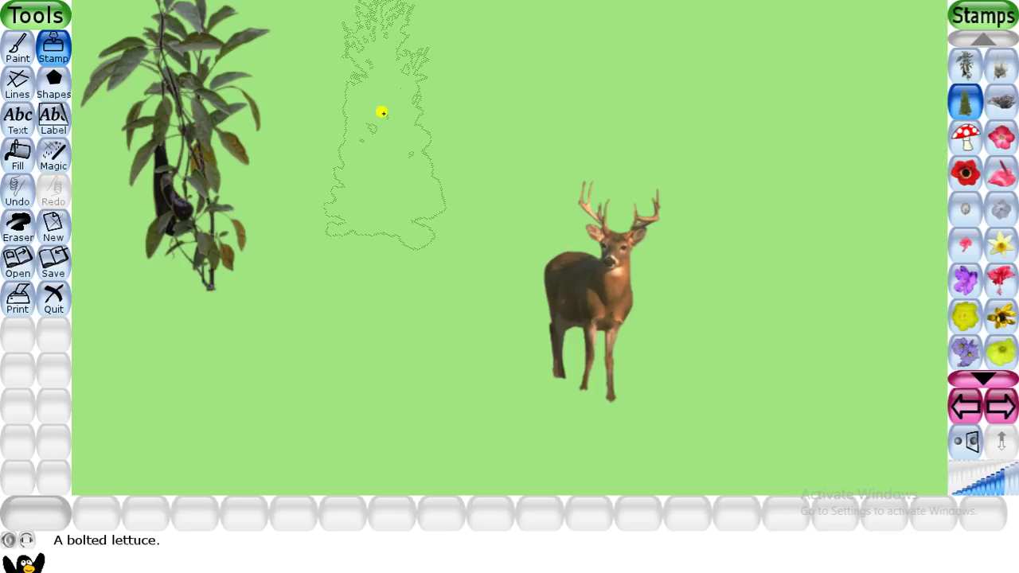
{"action": "left_click", "coordinate": [136, 368]}
{"action": "left_click", "coordinate": [240, 362]}
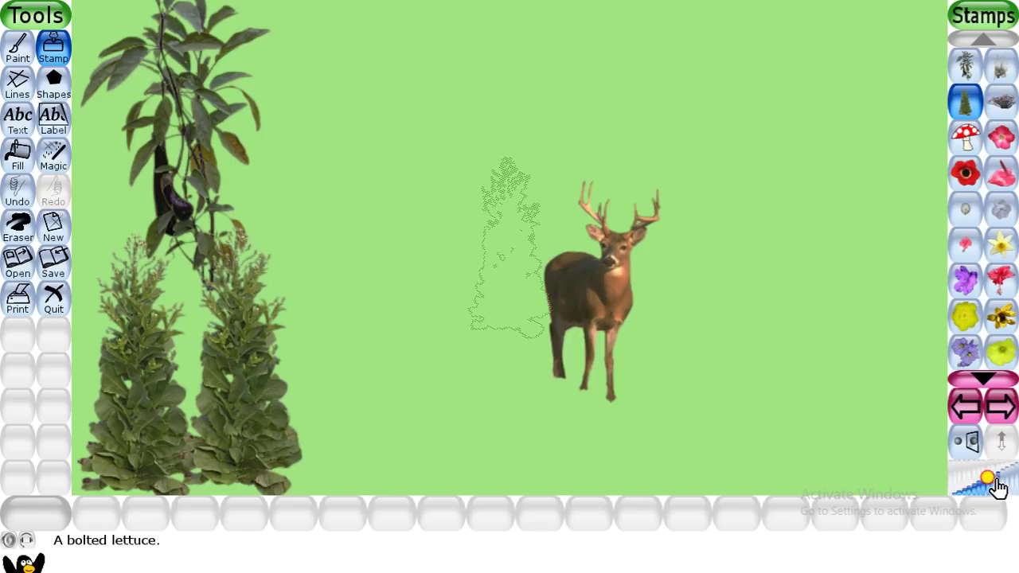
{"action": "left_click", "coordinate": [366, 55]}
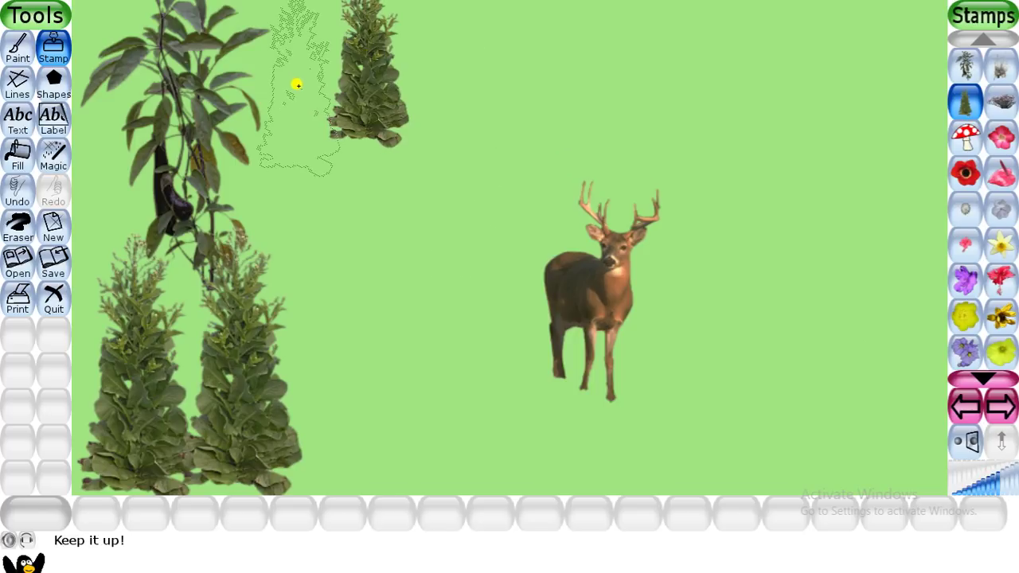
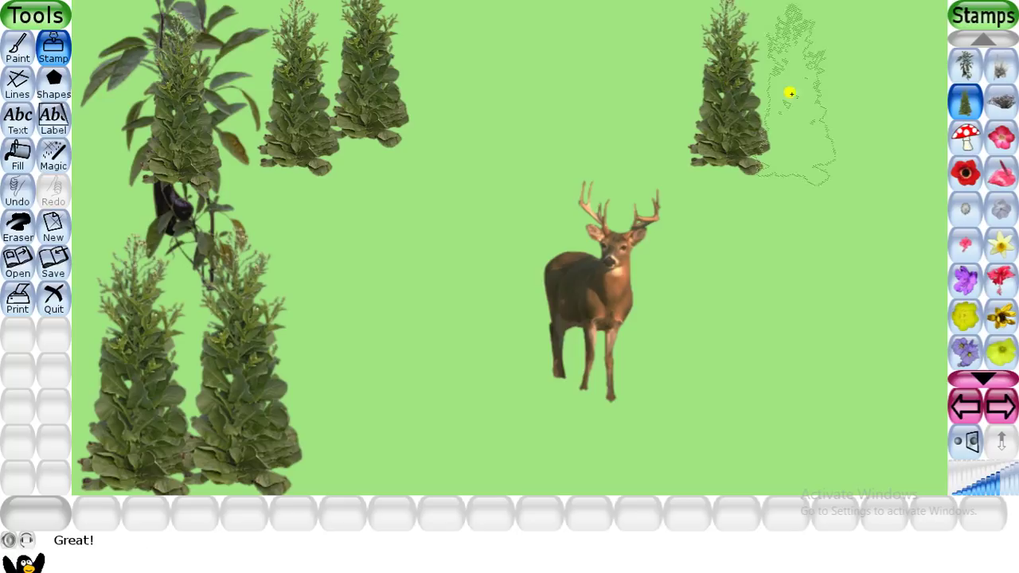
Step: Stamp another bolted lettuce in the canvas's upper-right area and a row of four common lavender plants along the lower edge
{"action": "left_click", "coordinate": [803, 93]}
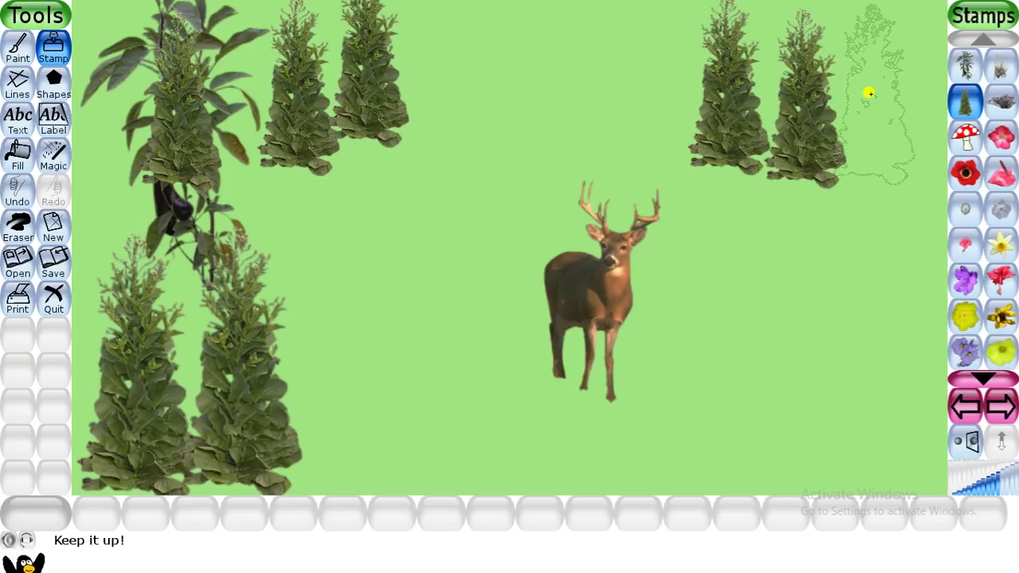
{"action": "left_click", "coordinate": [1001, 66]}
{"action": "left_click", "coordinate": [838, 396]}
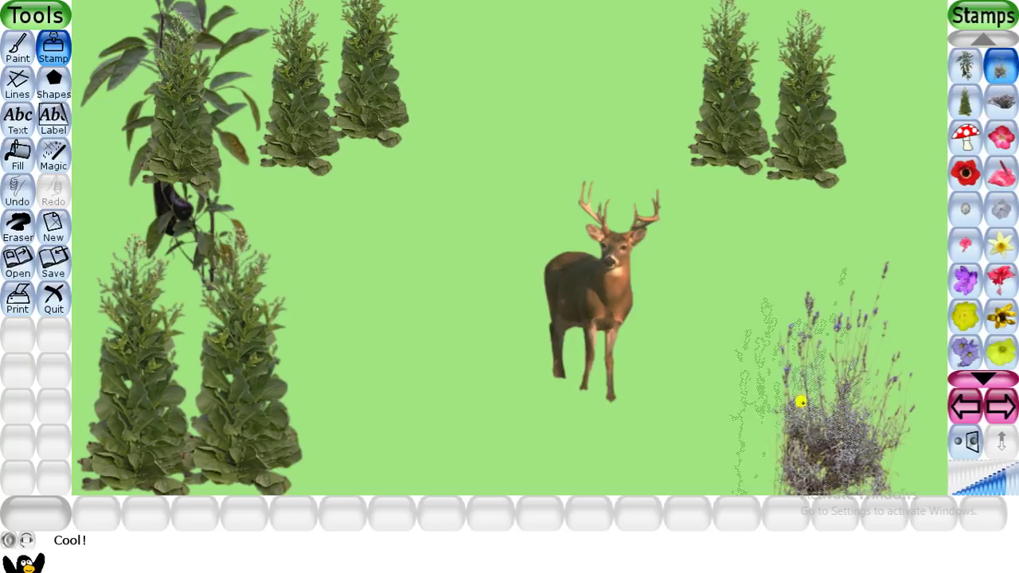
{"action": "left_click", "coordinate": [692, 400]}
{"action": "left_click", "coordinate": [572, 408]}
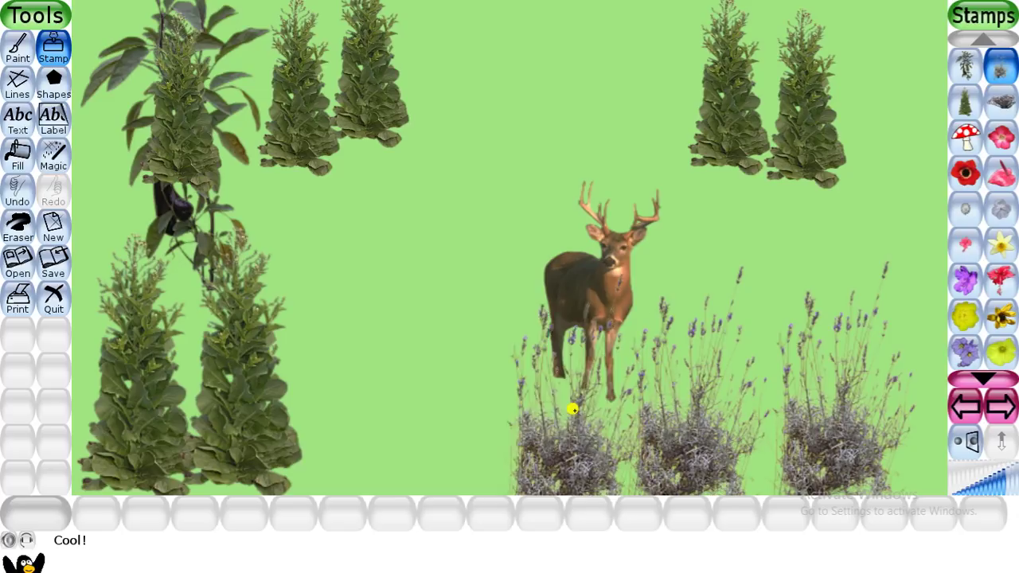
{"action": "left_click", "coordinate": [439, 409]}
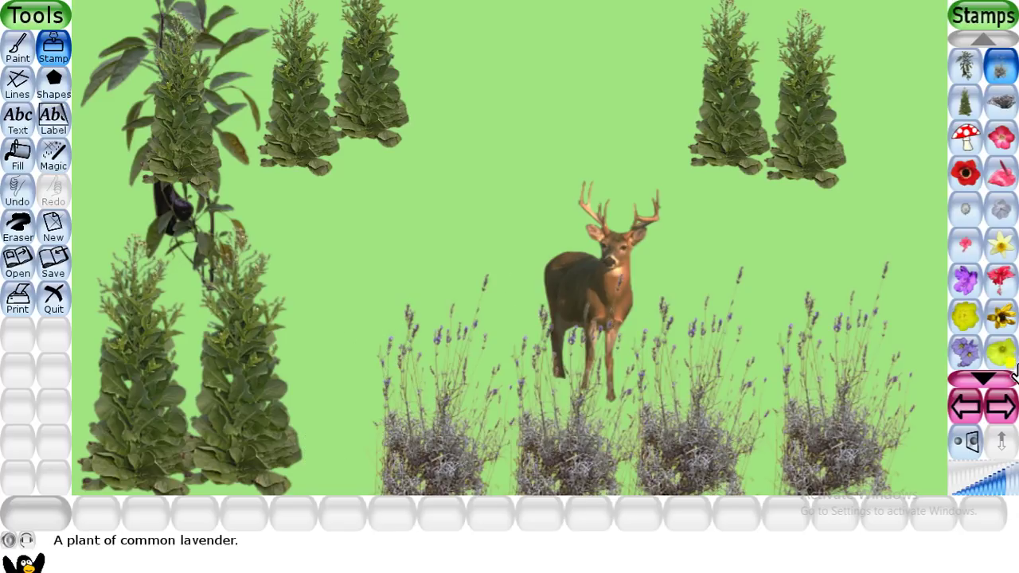
Step: Stamp two toadstools on the open ground to the right of the eggplant and the large lettuces
{"action": "left_click", "coordinate": [965, 137]}
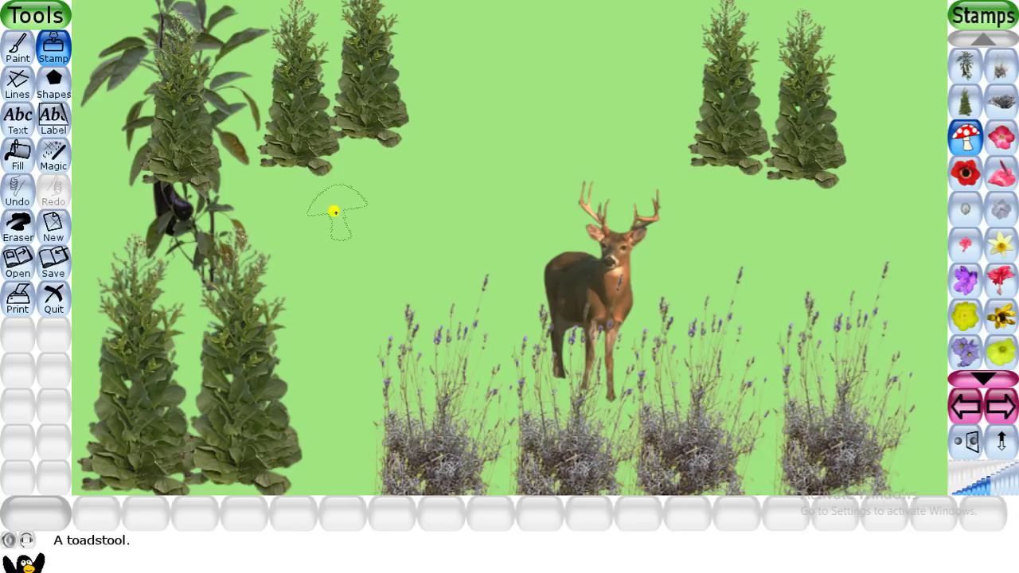
{"action": "left_click", "coordinate": [327, 310]}
{"action": "left_click", "coordinate": [267, 204]}
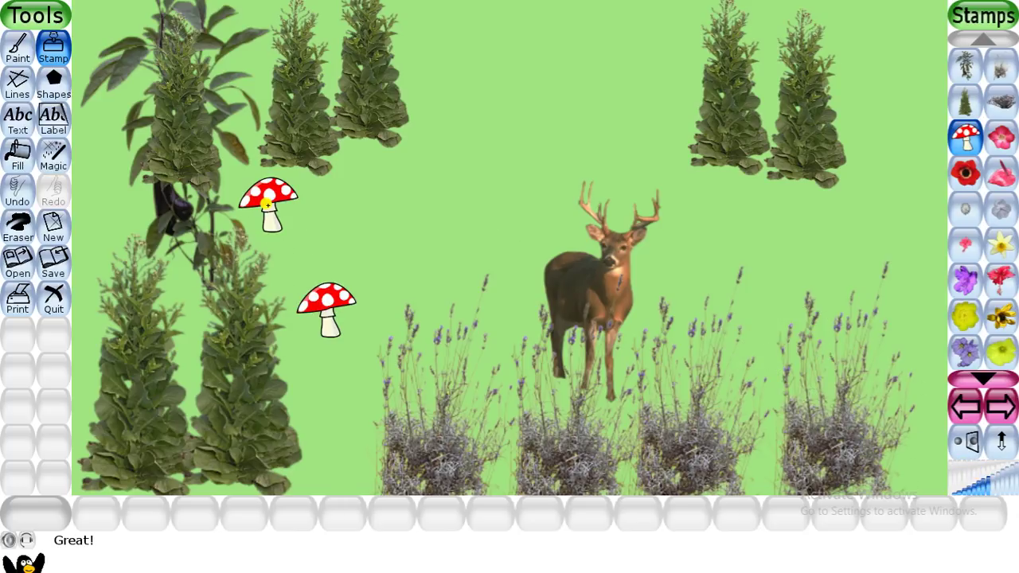
Step: Resize the red and white anemone stamp and place one flower at each end of the lavender row
{"action": "left_click", "coordinate": [966, 173]}
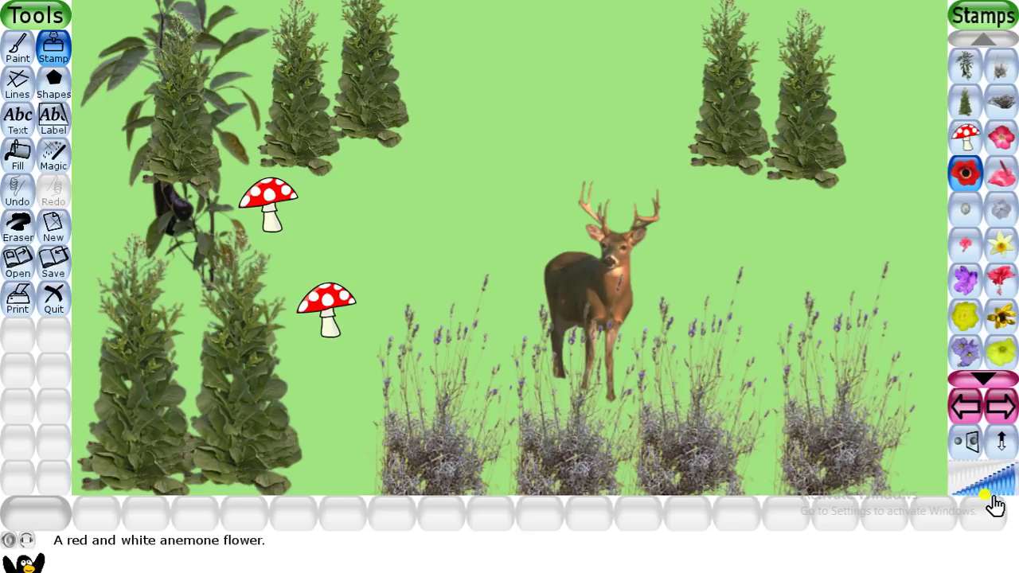
{"action": "left_click", "coordinate": [990, 488]}
{"action": "left_click", "coordinate": [909, 428]}
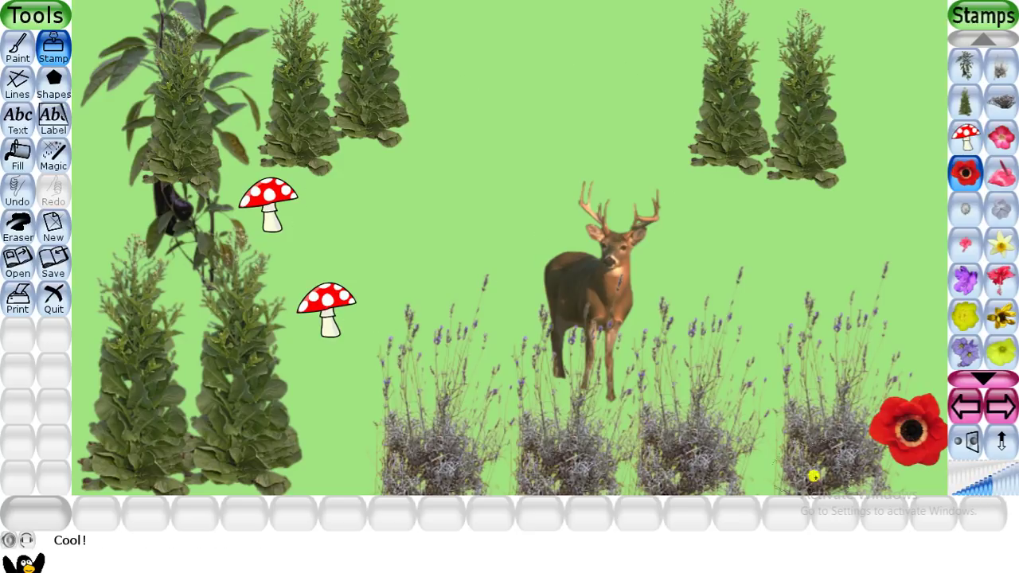
{"action": "left_click", "coordinate": [321, 444]}
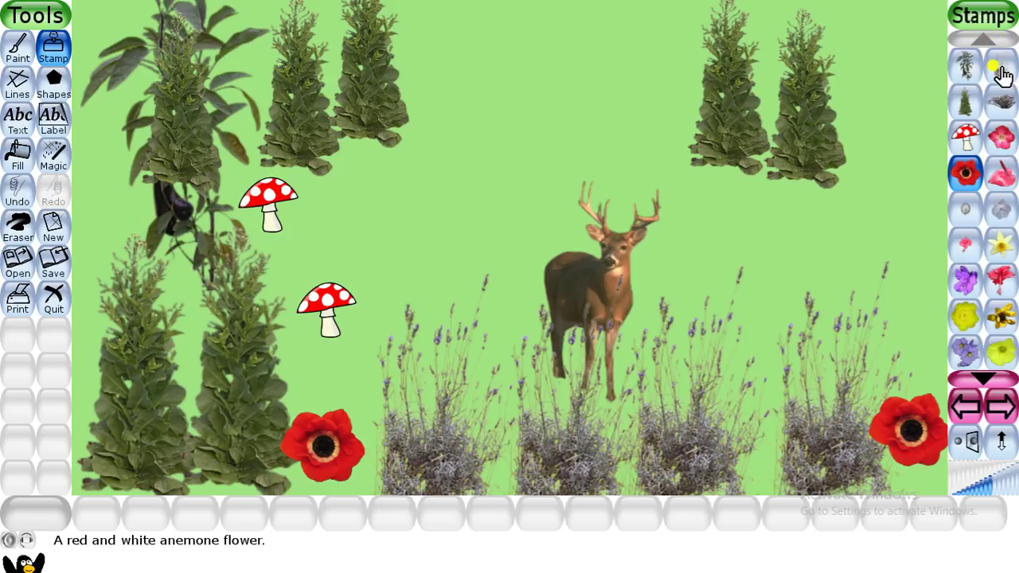
Step: Stamp reduced thyme plants, two above the deer and one in the canvas's upper-right corner
{"action": "left_click", "coordinate": [1001, 100]}
{"action": "left_click", "coordinate": [988, 486]}
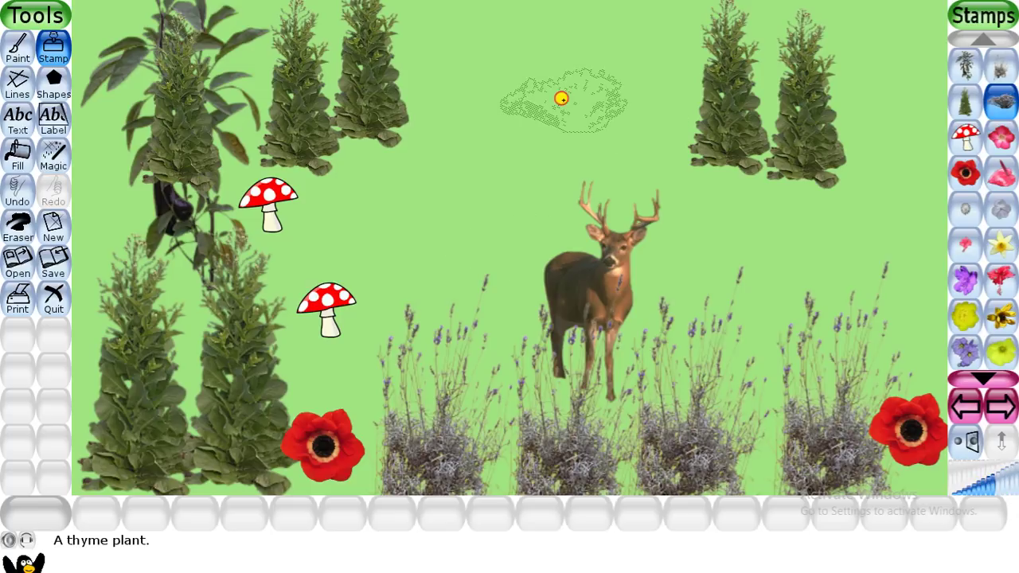
{"action": "left_click", "coordinate": [562, 99]}
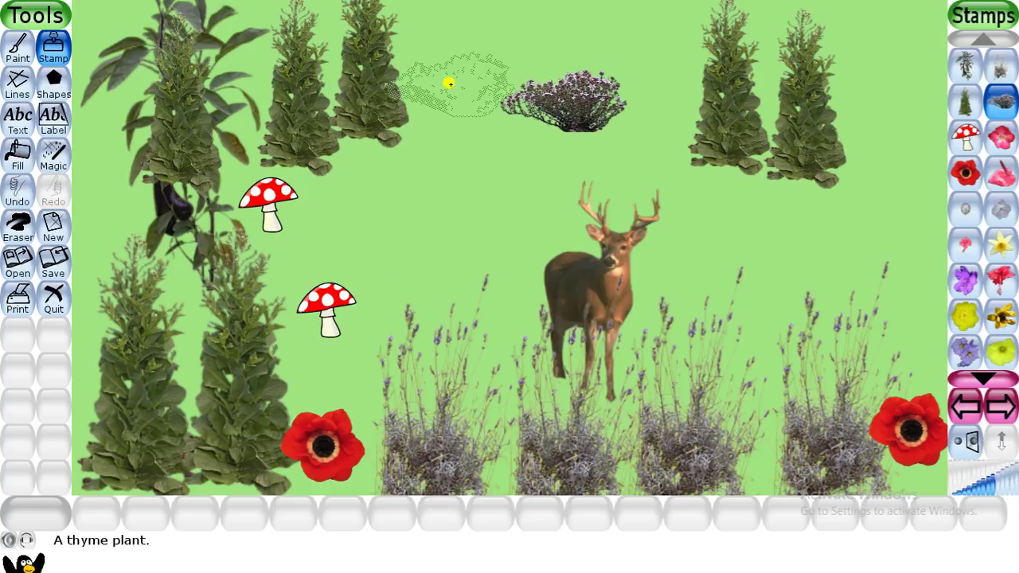
{"action": "left_click", "coordinate": [606, 39]}
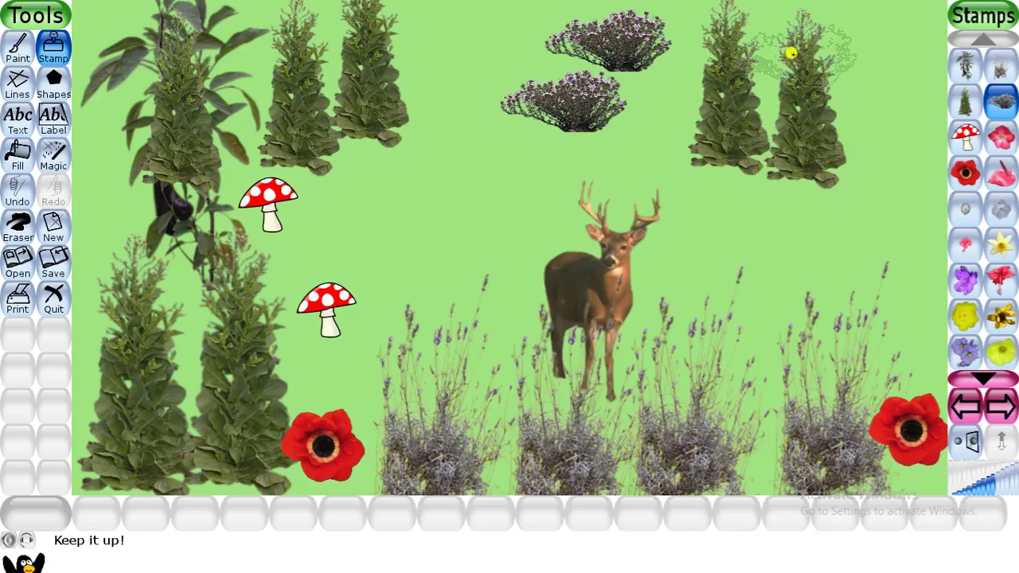
{"action": "left_click", "coordinate": [884, 51]}
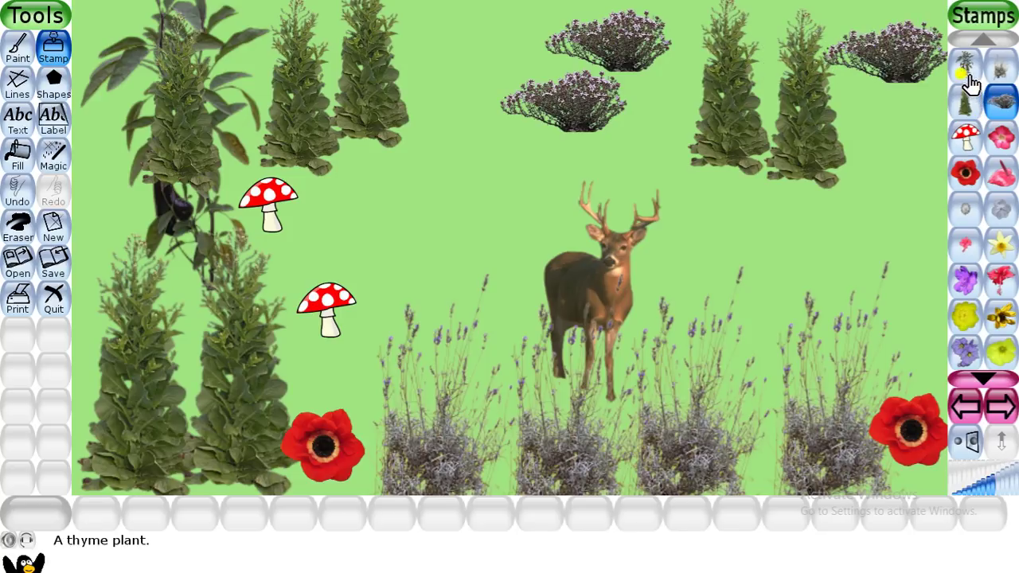
Step: Find the holm oak stamp, reduce its size, and place one tree above-left of the deer and another at the canvas's upper-right edge
{"action": "left_click", "coordinate": [995, 353]}
{"action": "left_click", "coordinate": [978, 374]}
{"action": "scroll", "coordinate": [973, 358], "scroll_direction": "down", "scroll_amount": 7}
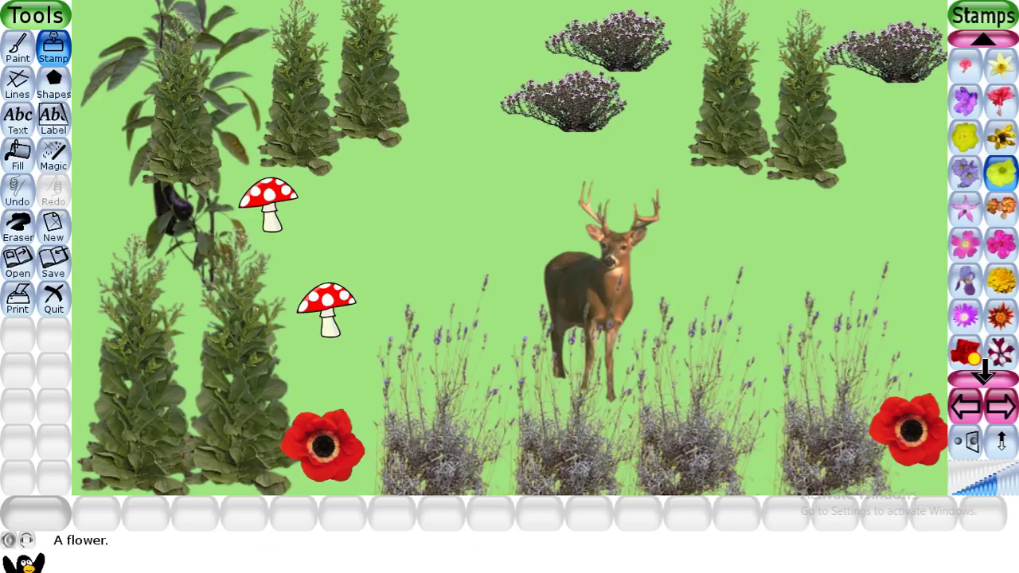
{"action": "scroll", "coordinate": [975, 358], "scroll_direction": "down", "scroll_amount": 1}
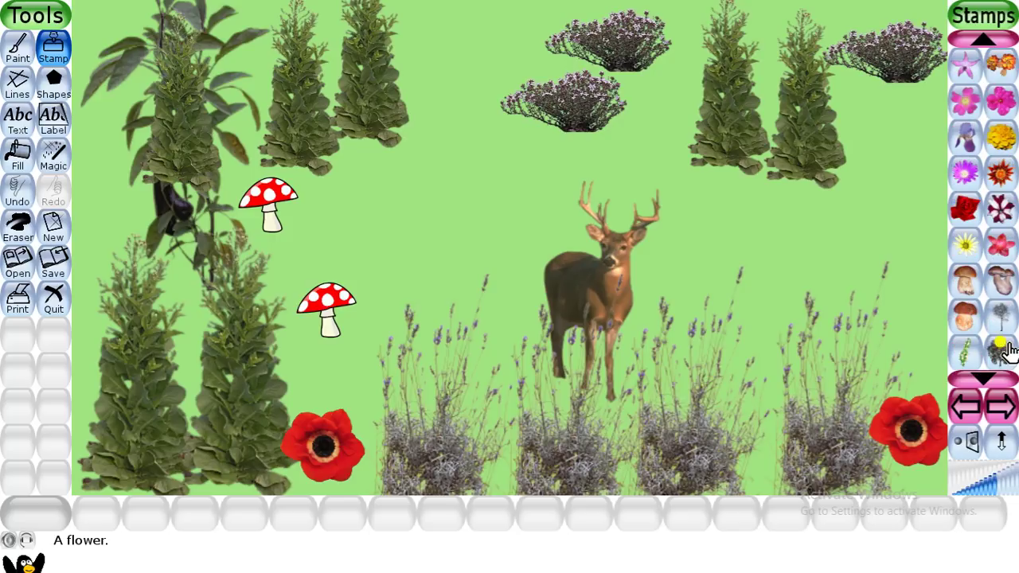
{"action": "left_click", "coordinate": [1001, 350]}
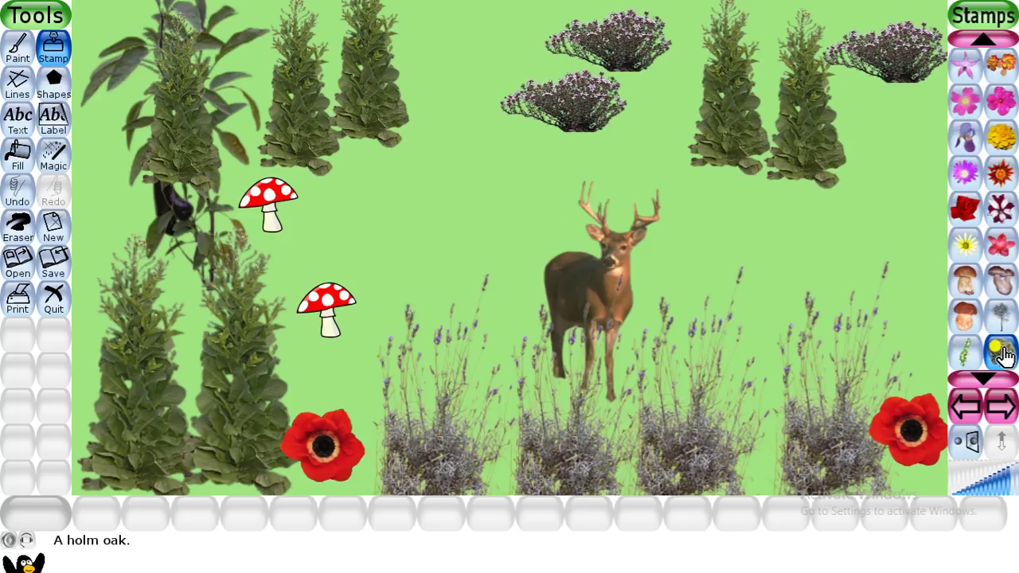
{"action": "left_click", "coordinate": [988, 492]}
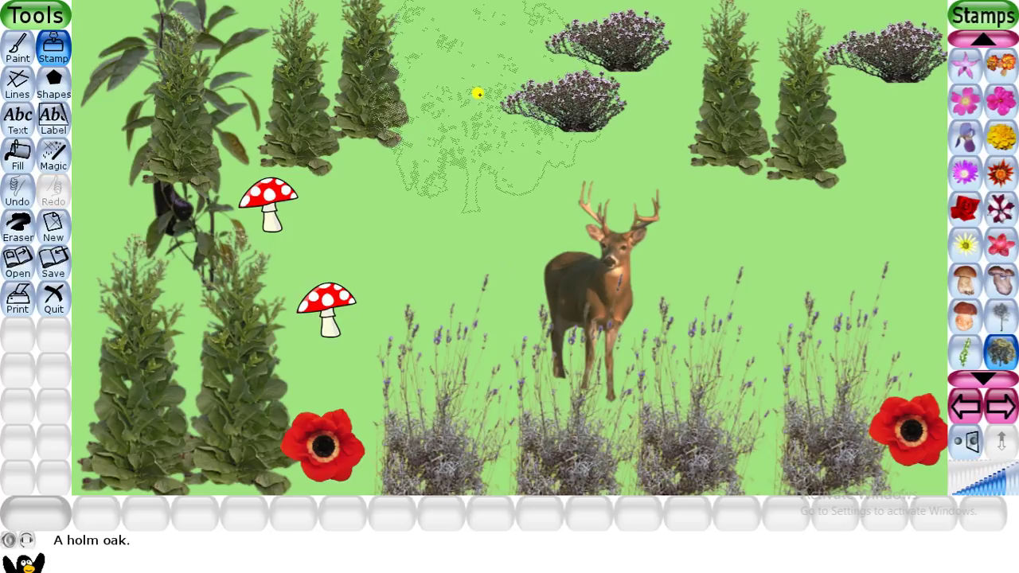
{"action": "left_click", "coordinate": [477, 93]}
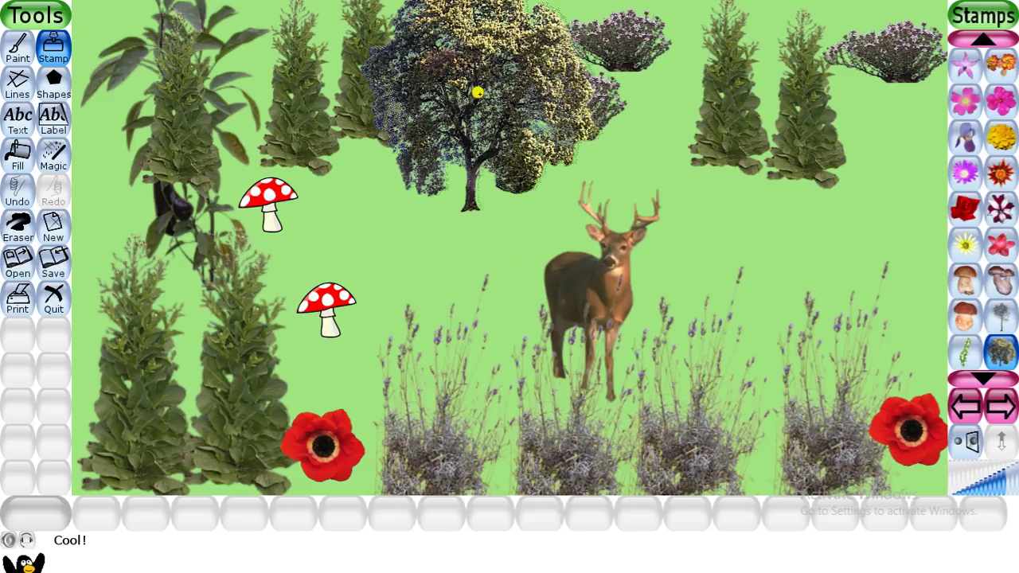
{"action": "left_click", "coordinate": [925, 122]}
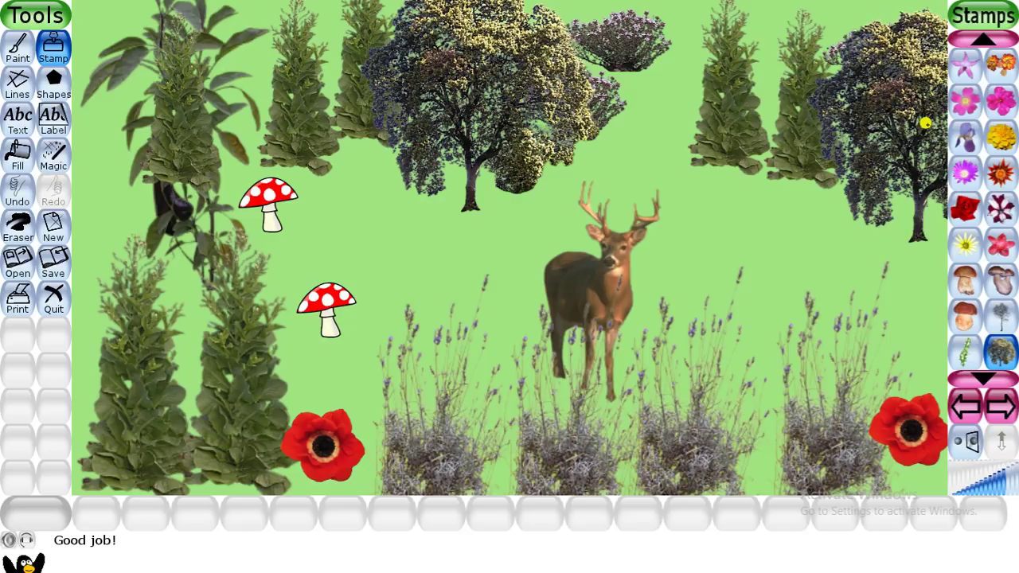
Step: Stamp two winter birches, one over the eggplant in the upper-left corner and one beside the lower toadstool
{"action": "left_click", "coordinate": [992, 323]}
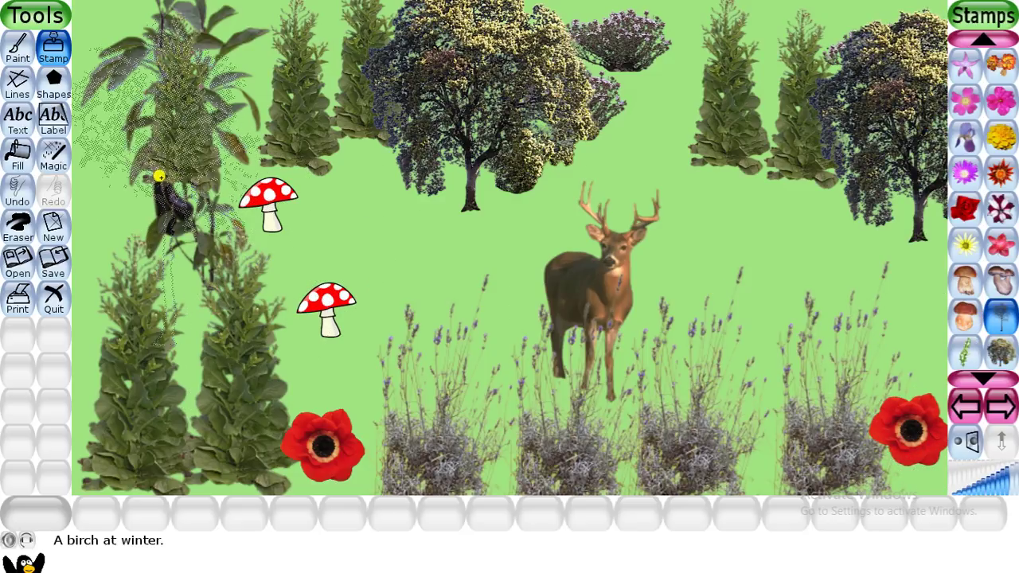
{"action": "left_click", "coordinate": [123, 147]}
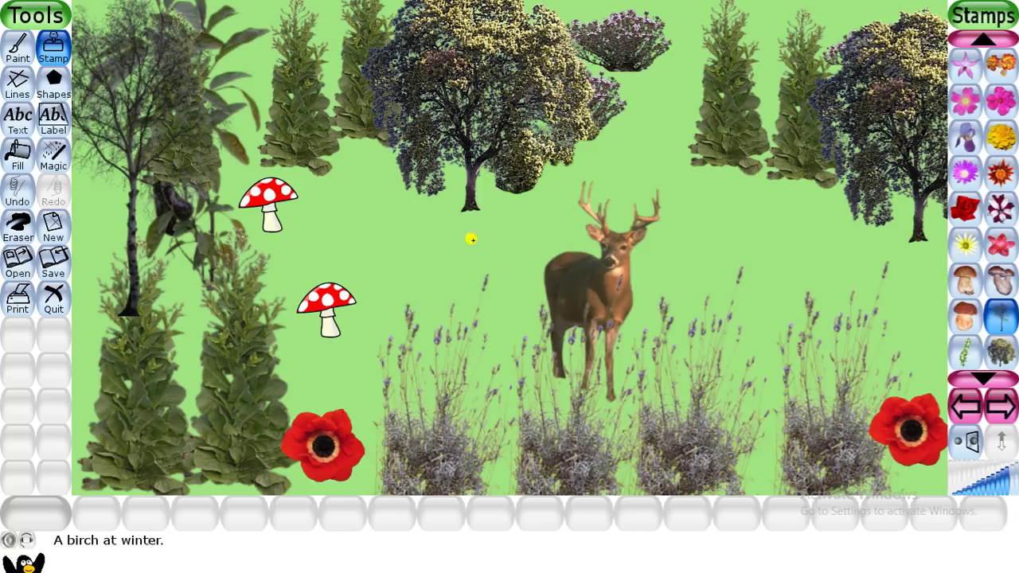
{"action": "left_click", "coordinate": [353, 228]}
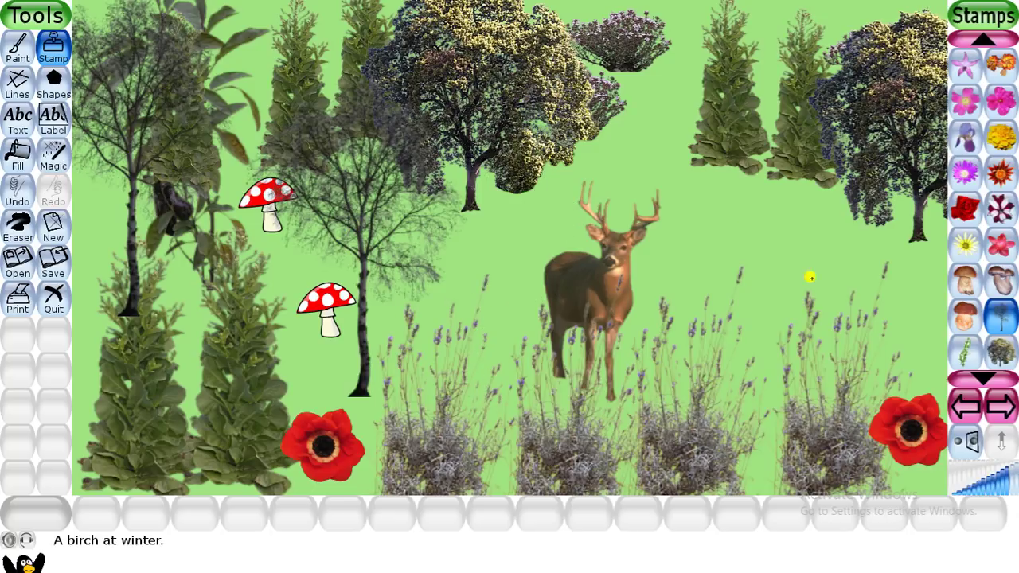
Step: Find the Sun among the space stamps, reduce its size, and place it at the canvas's upper edge between the oak and the thyme
{"action": "left_click", "coordinate": [1001, 407]}
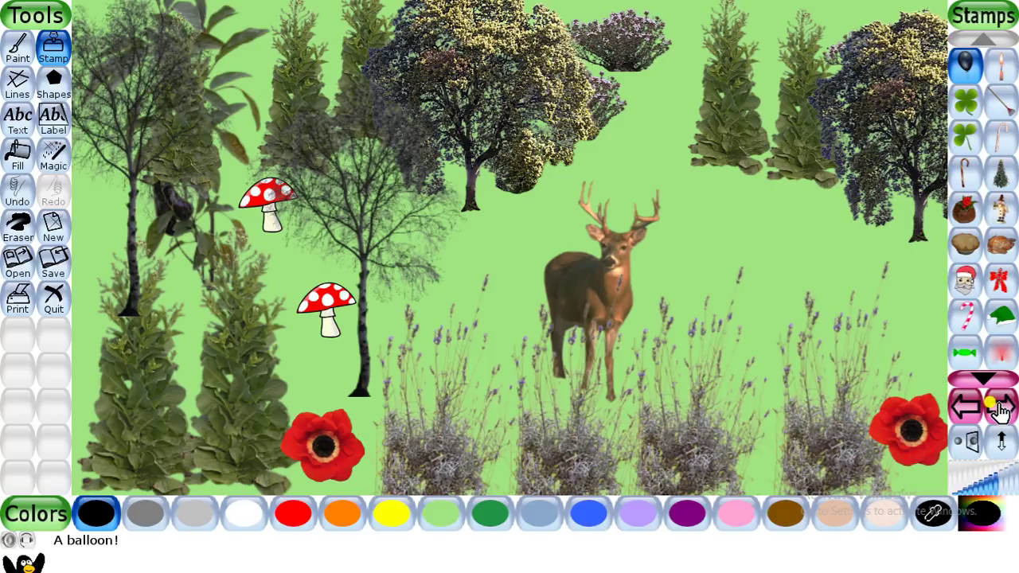
{"action": "left_click", "coordinate": [1000, 407]}
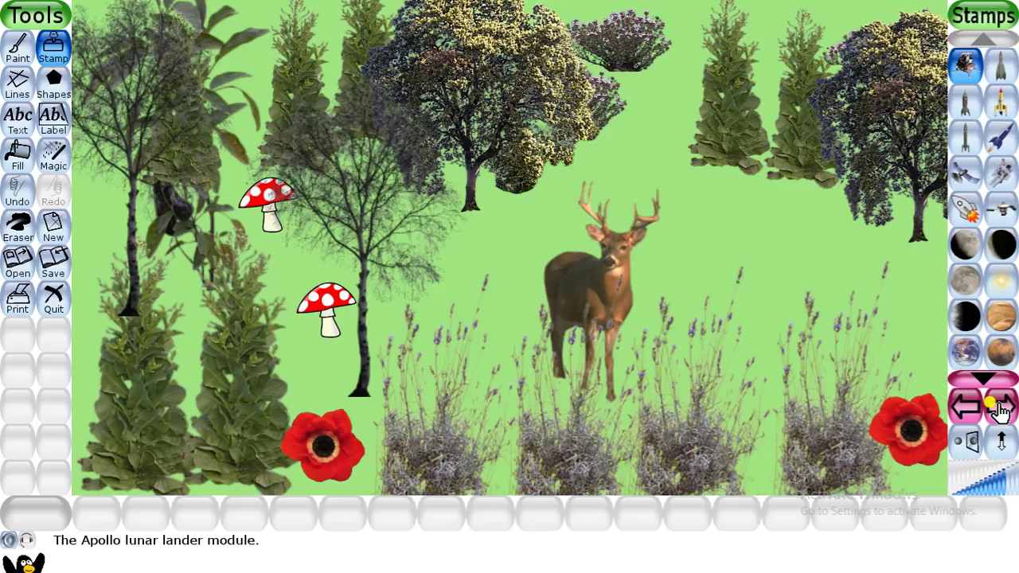
{"action": "left_click", "coordinate": [1001, 278]}
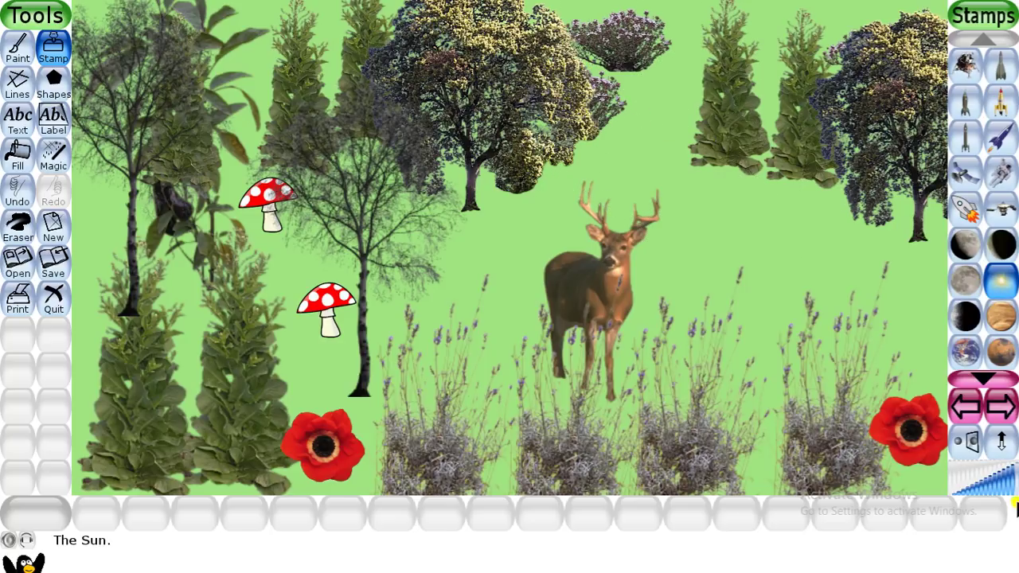
{"action": "left_click", "coordinate": [982, 484]}
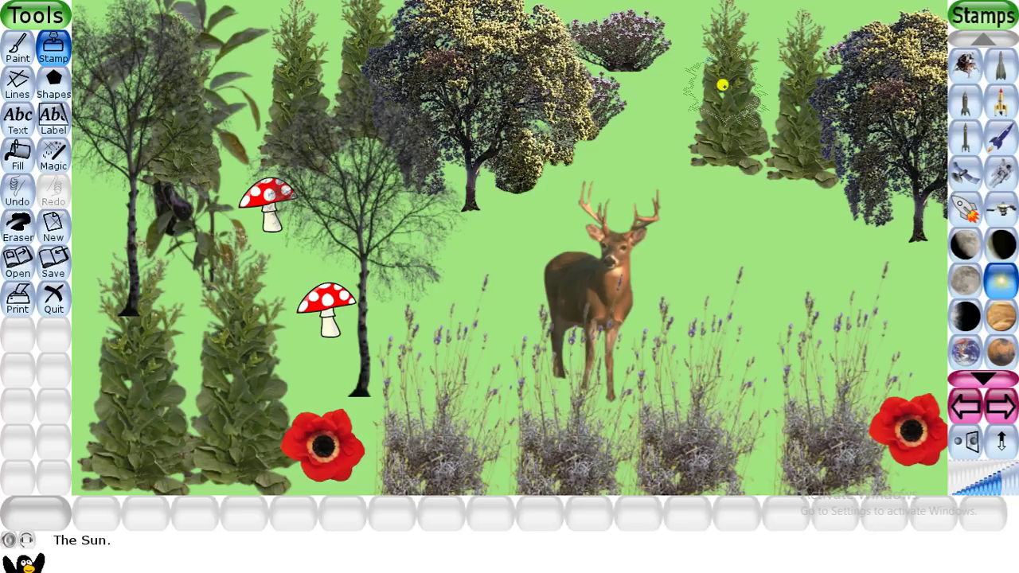
{"action": "left_click", "coordinate": [585, 5]}
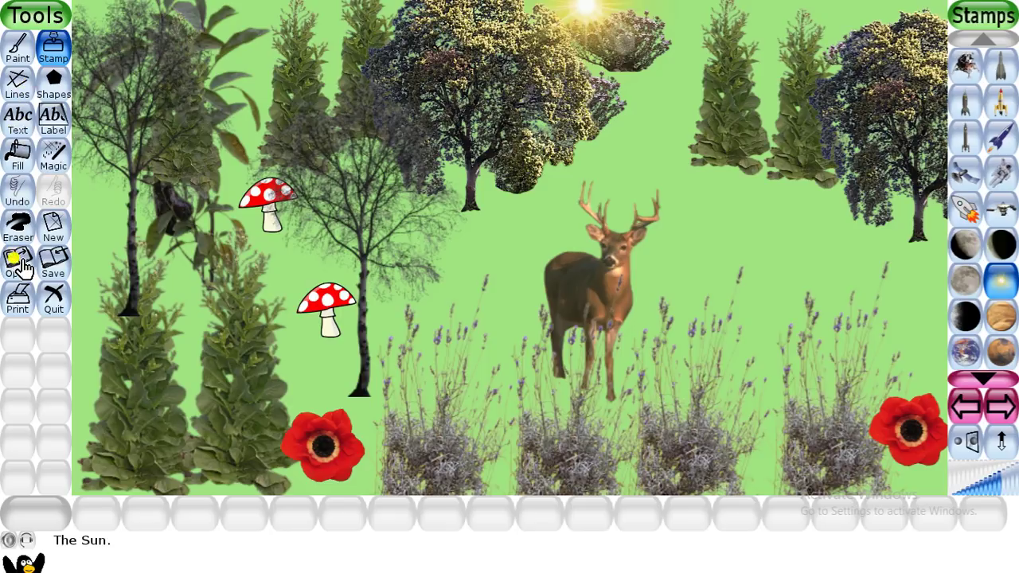
Step: Add the white narration text "There was once a stag who lived in the forests" across the upper part of the scene
{"action": "left_click", "coordinate": [20, 121]}
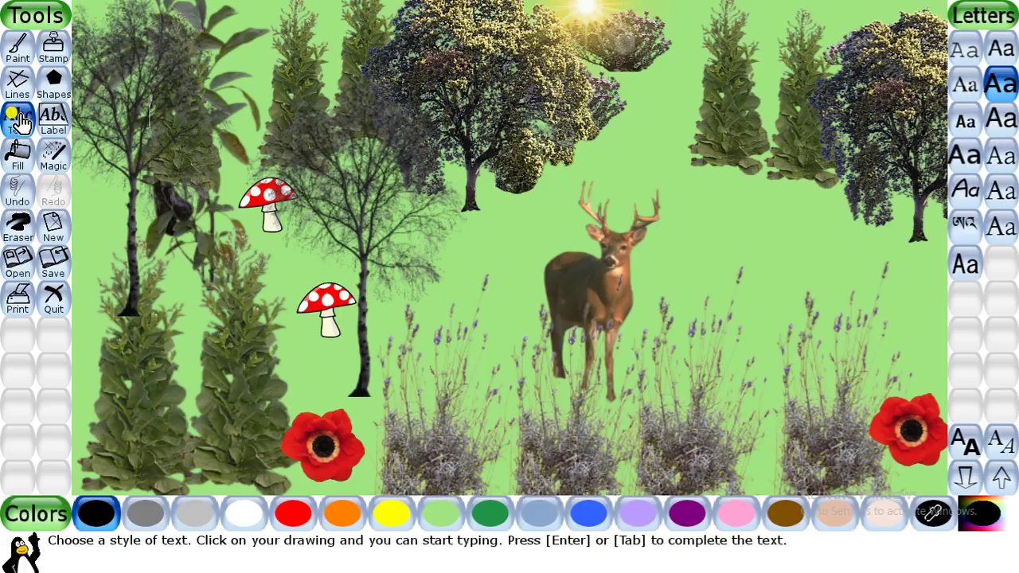
{"action": "left_click", "coordinate": [963, 157]}
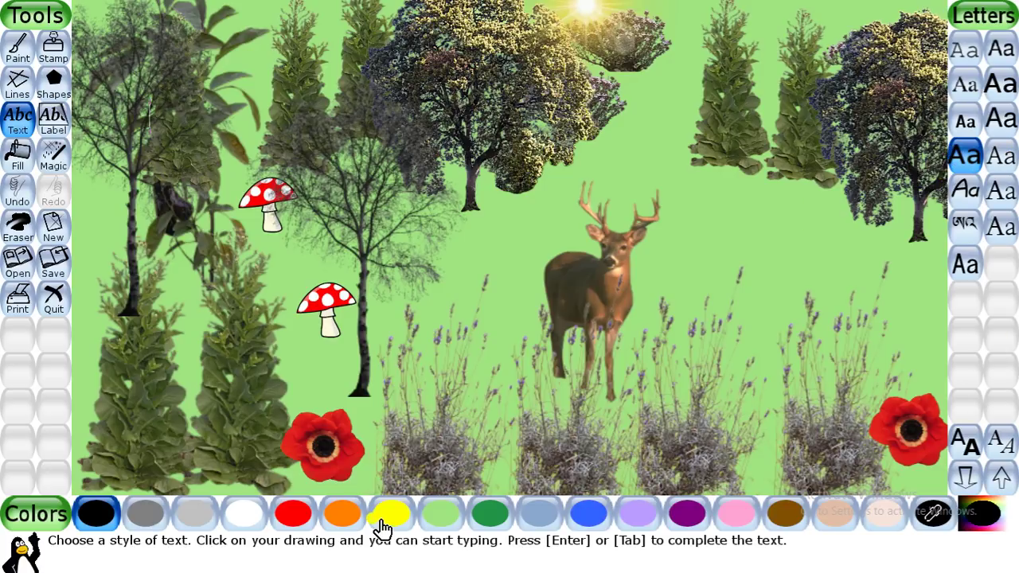
{"action": "left_click", "coordinate": [243, 521]}
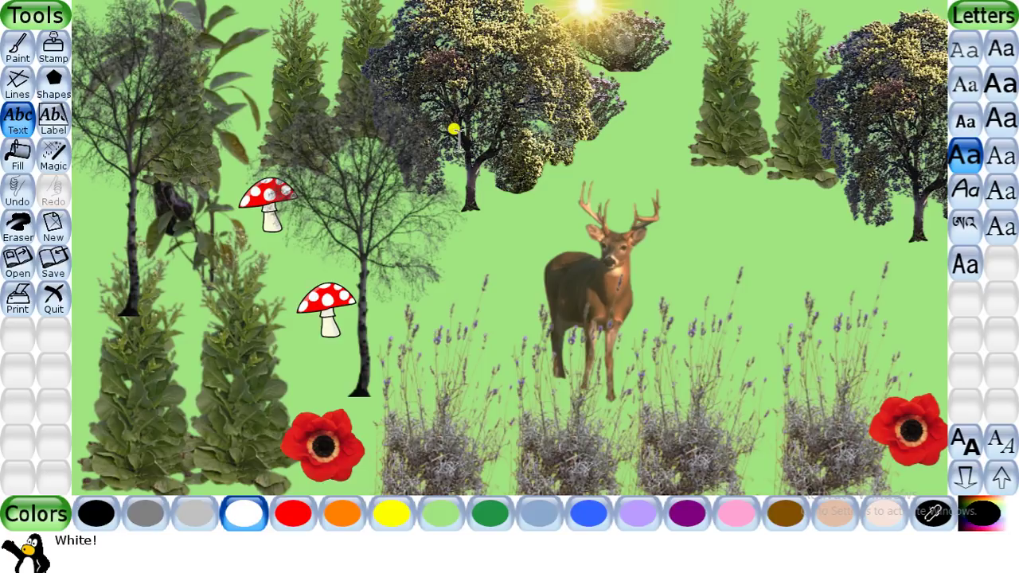
{"action": "type", "text": "There"}
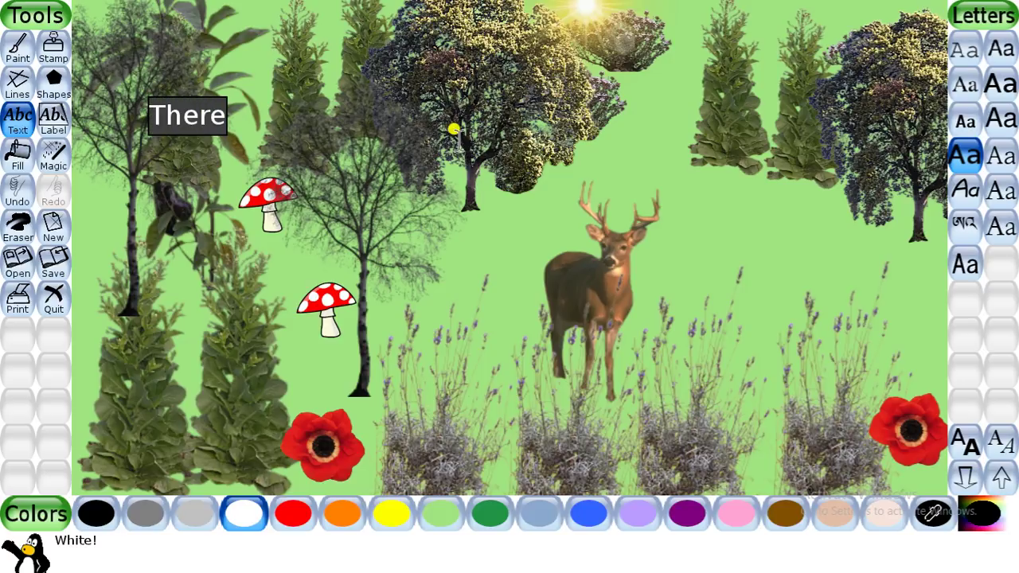
{"action": "type", "text": " was once a"}
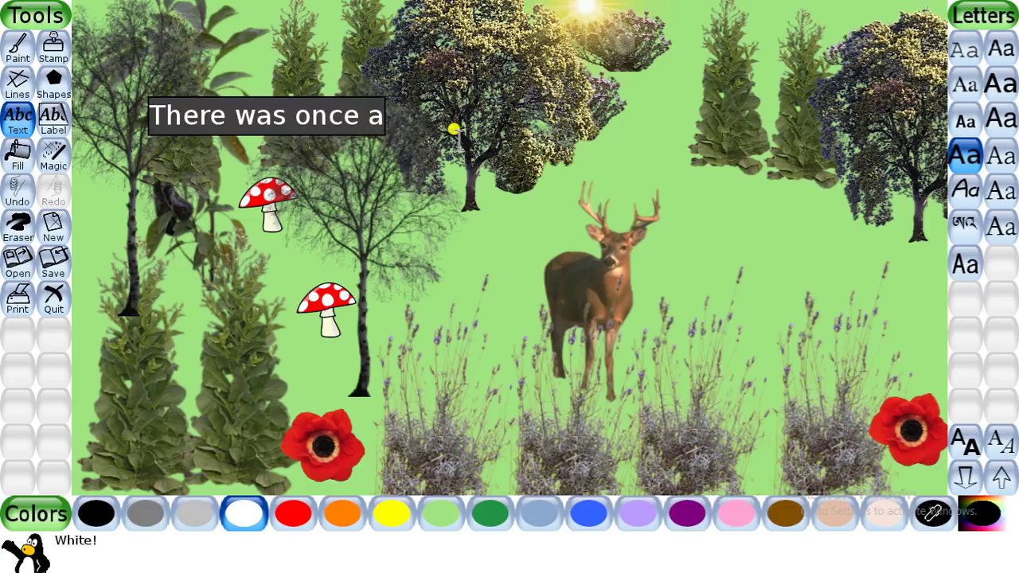
{"action": "type", "text": " stag"}
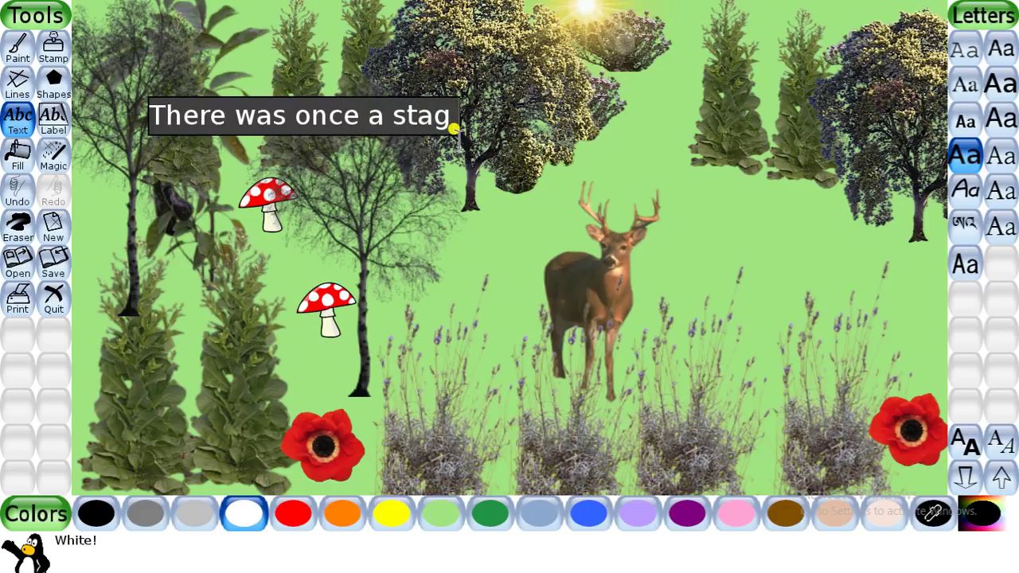
{"action": "type", "text": " who li"}
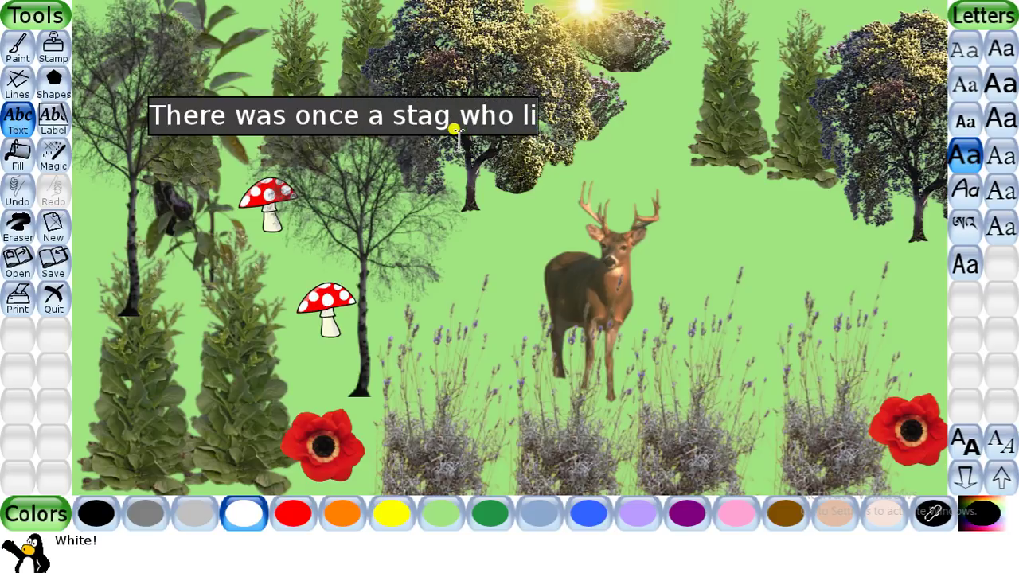
{"action": "type", "text": "ved in"}
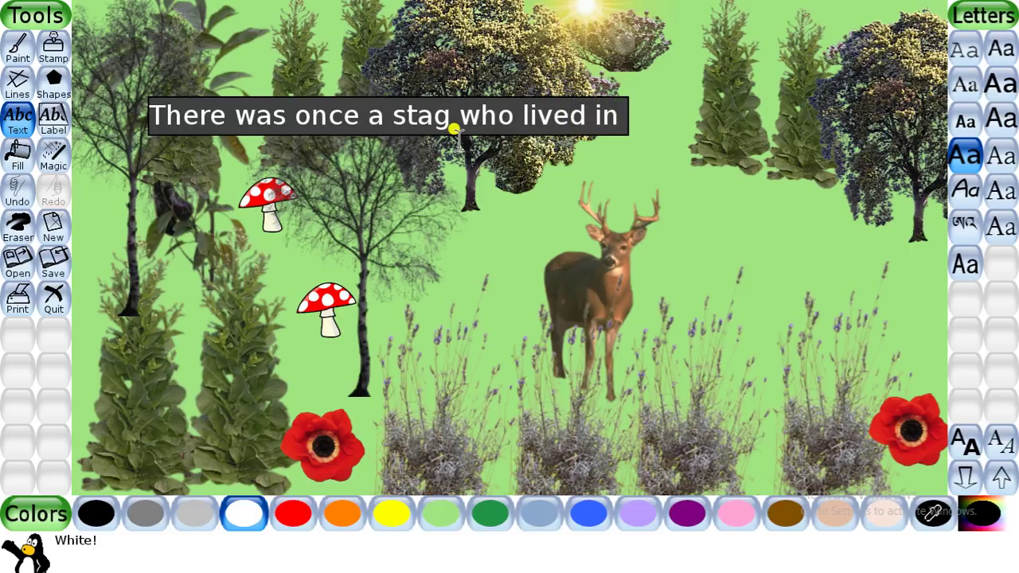
{"action": "type", "text": " the fore"}
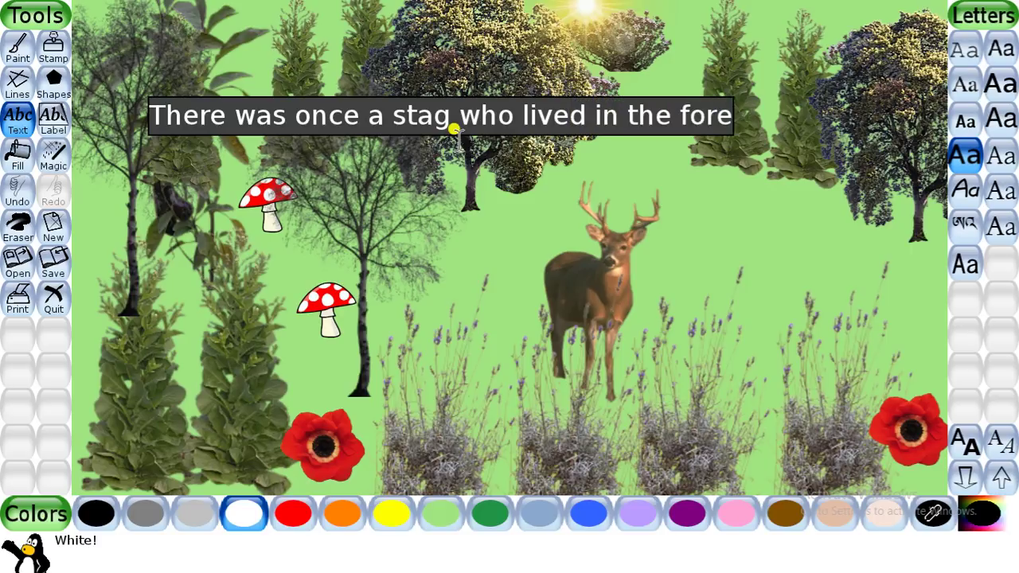
{"action": "type", "text": "sts"}
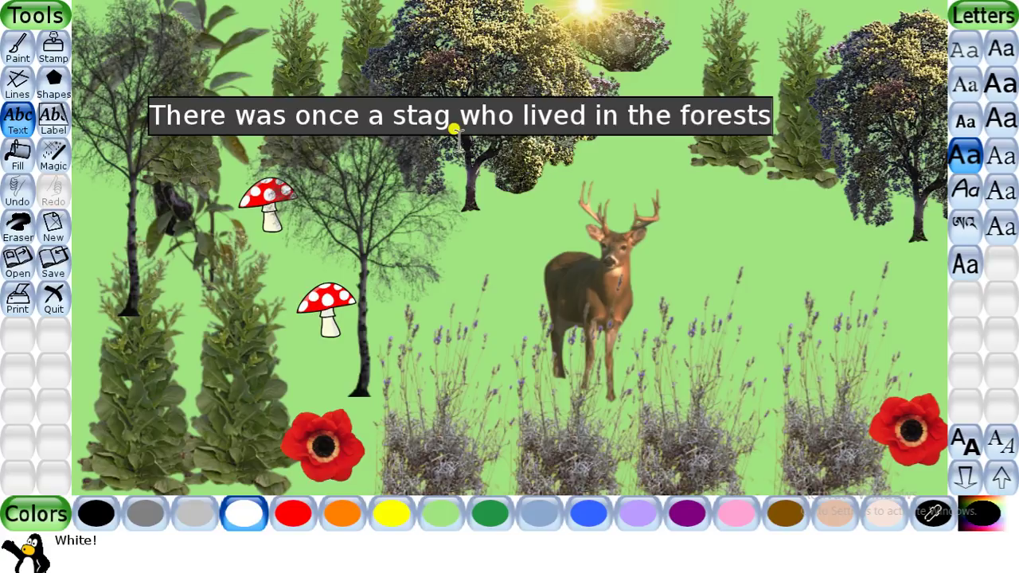
{"action": "key", "text": "Return"}
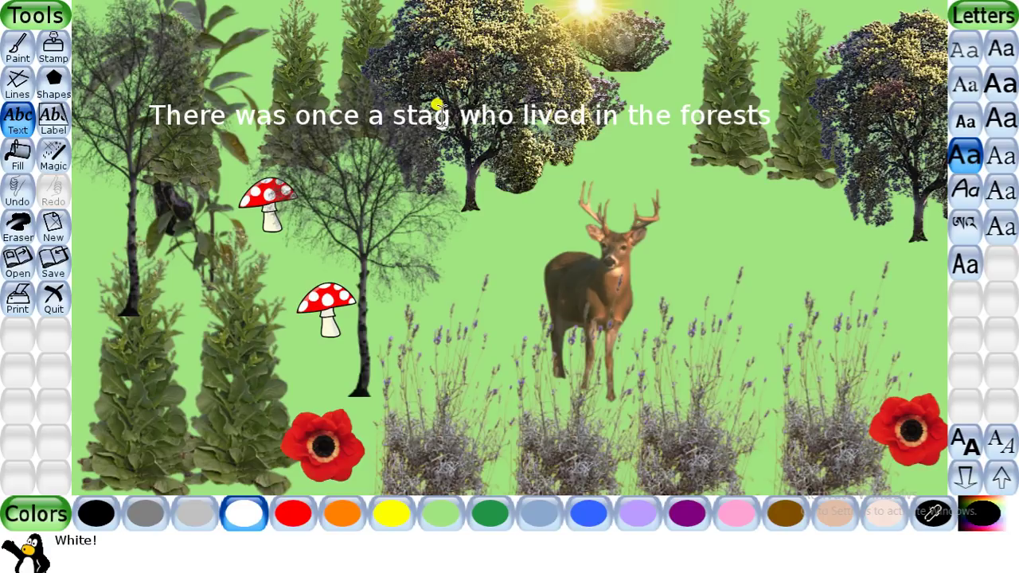
Step: Save the finished forest scene and start a new drawing with a light green background
{"action": "left_click", "coordinate": [50, 266]}
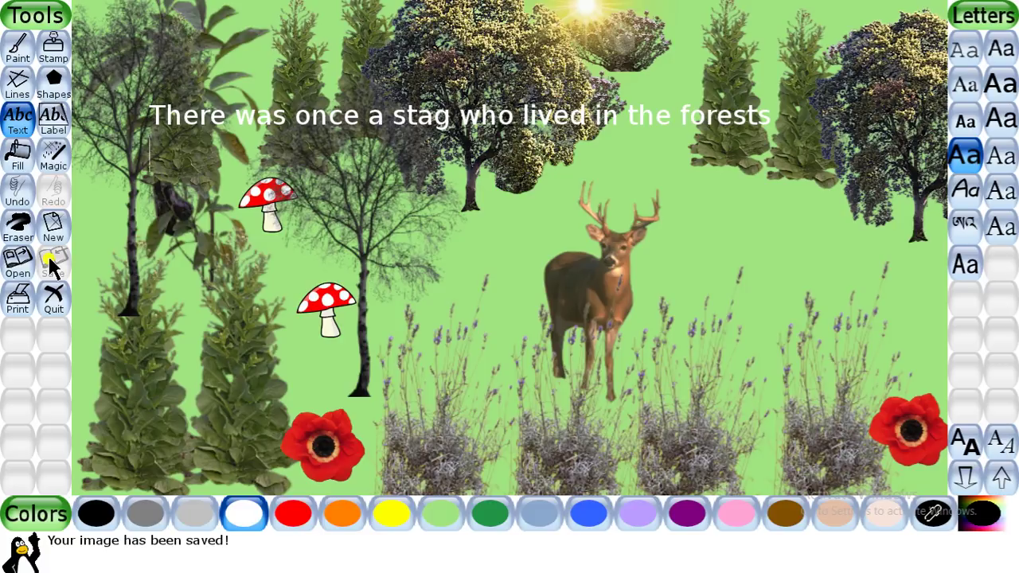
{"action": "left_click", "coordinate": [55, 233]}
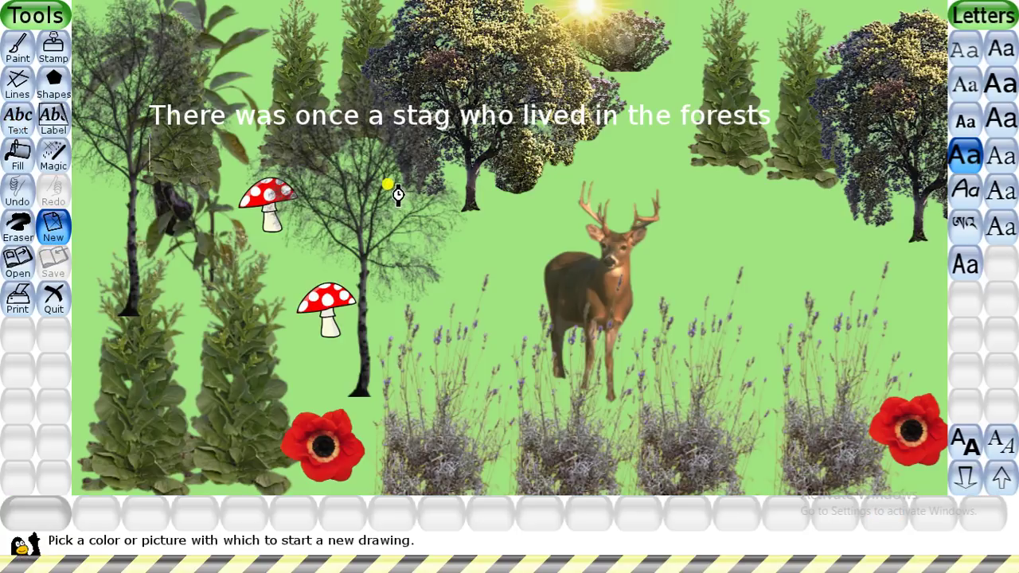
{"action": "left_click", "coordinate": [788, 198]}
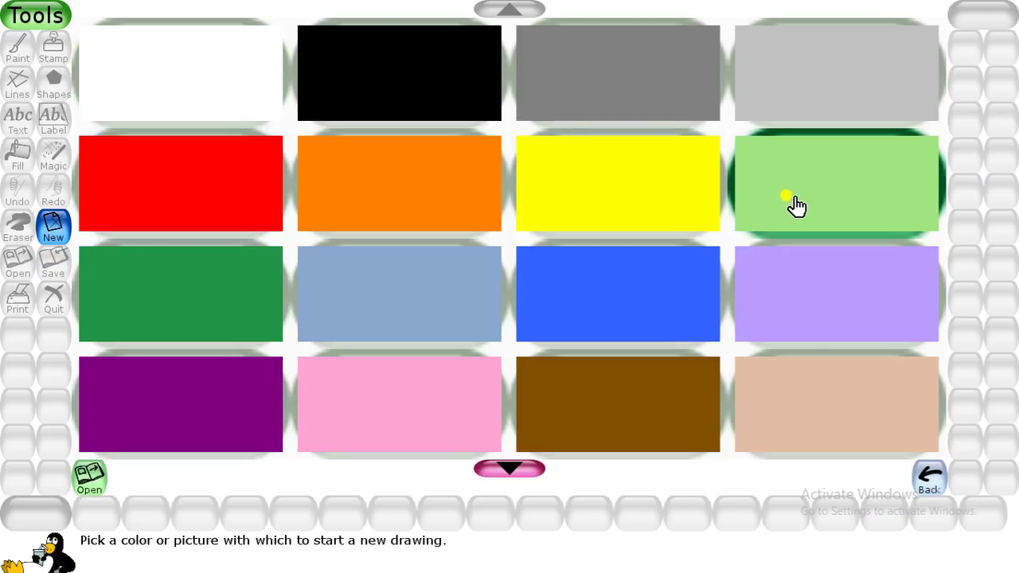
{"action": "left_click", "coordinate": [795, 204]}
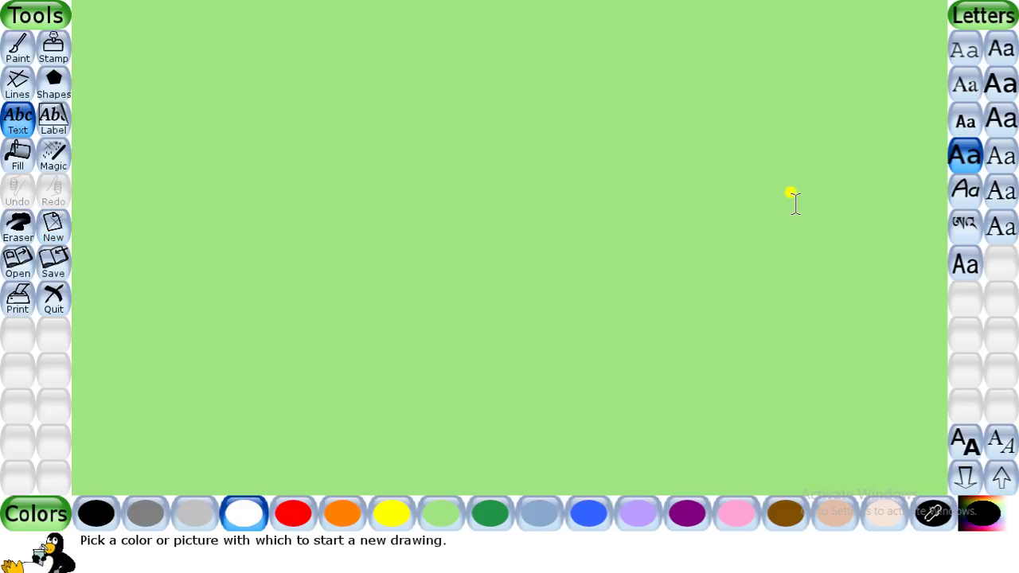
Step: Stamp the Sun at the upper middle of the empty canvas
{"action": "left_click", "coordinate": [56, 43]}
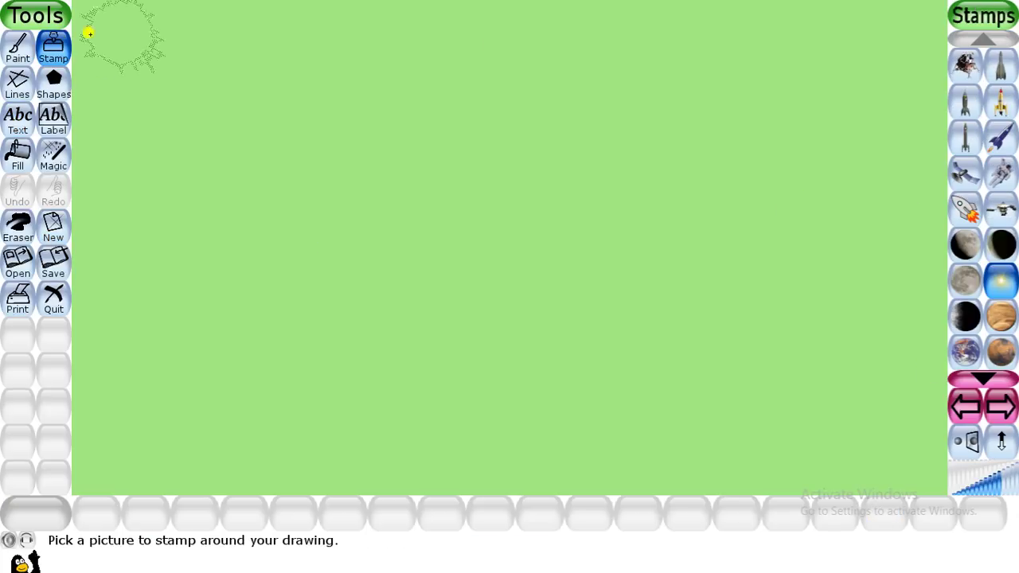
{"action": "left_click", "coordinate": [1001, 280]}
{"action": "left_click", "coordinate": [501, 43]}
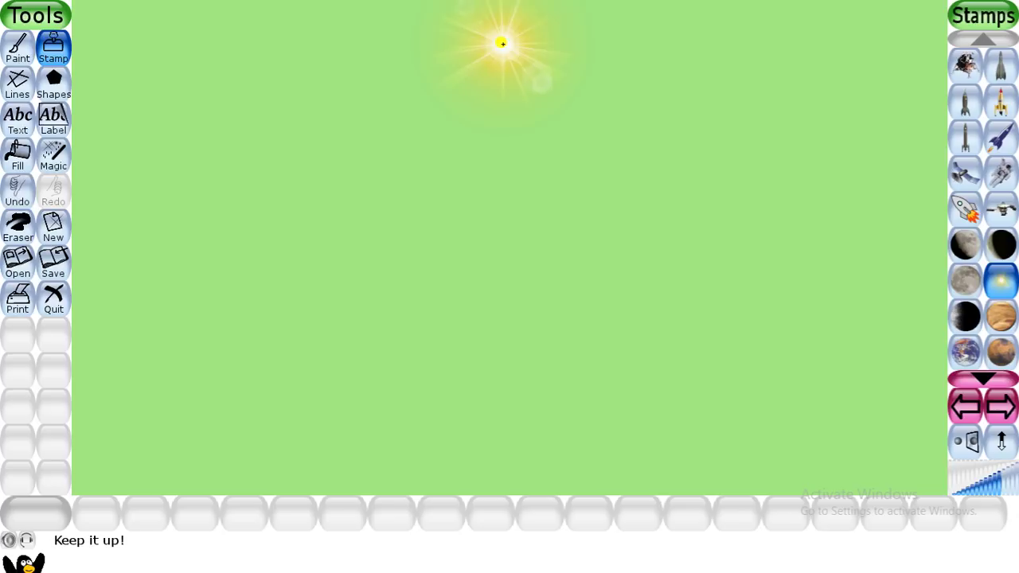
Step: Find the holm oak among the plant stamps and place one tree in each upper corner of the canvas
{"action": "left_click", "coordinate": [963, 411]}
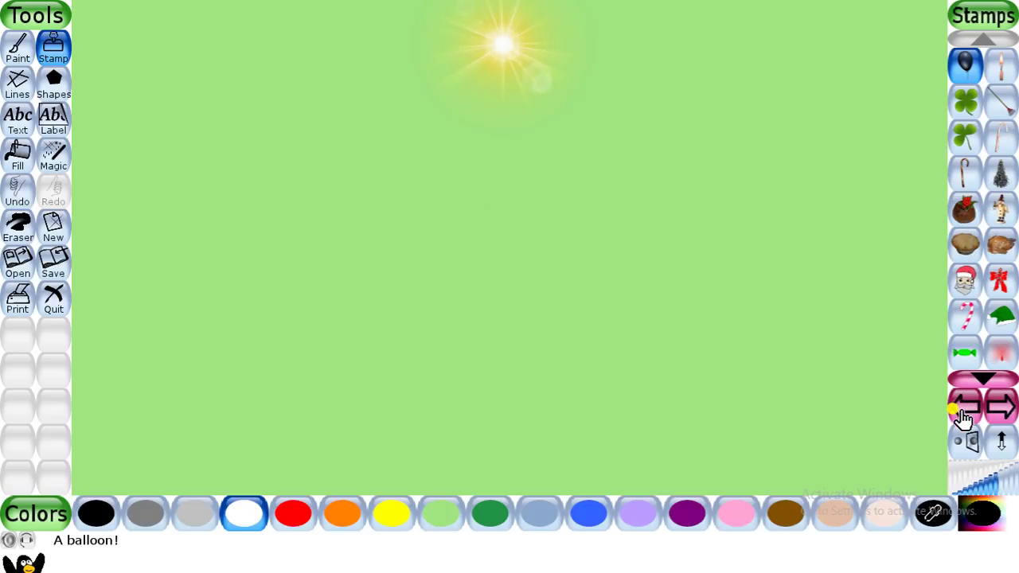
{"action": "left_click", "coordinate": [963, 411]}
{"action": "left_click", "coordinate": [1001, 353]}
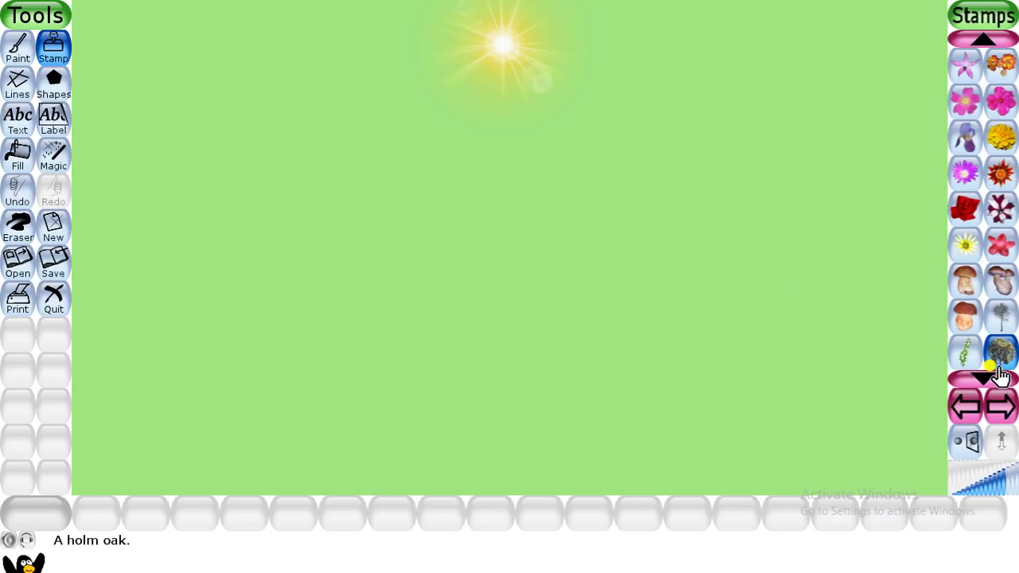
{"action": "left_click", "coordinate": [163, 110]}
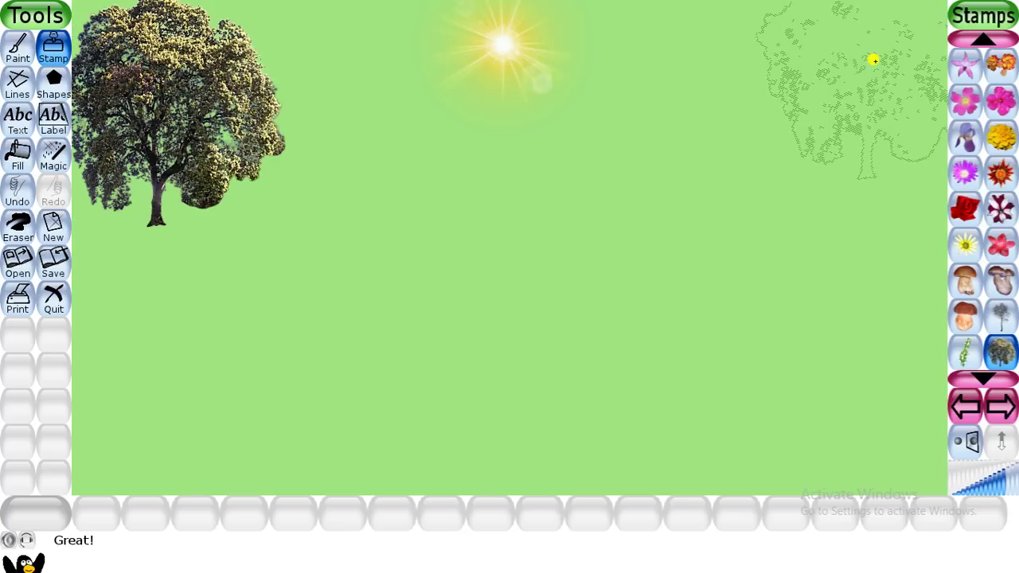
{"action": "left_click", "coordinate": [871, 67]}
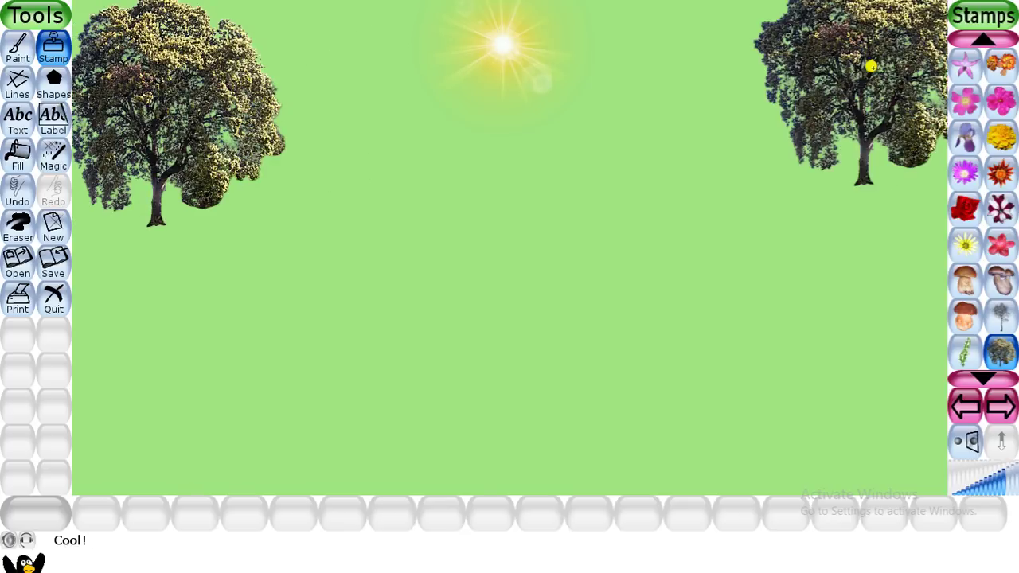
Step: Stamp two winter birches, one on each side of the Sun, between the two holm oaks
{"action": "left_click", "coordinate": [1001, 318]}
{"action": "left_click", "coordinate": [362, 76]}
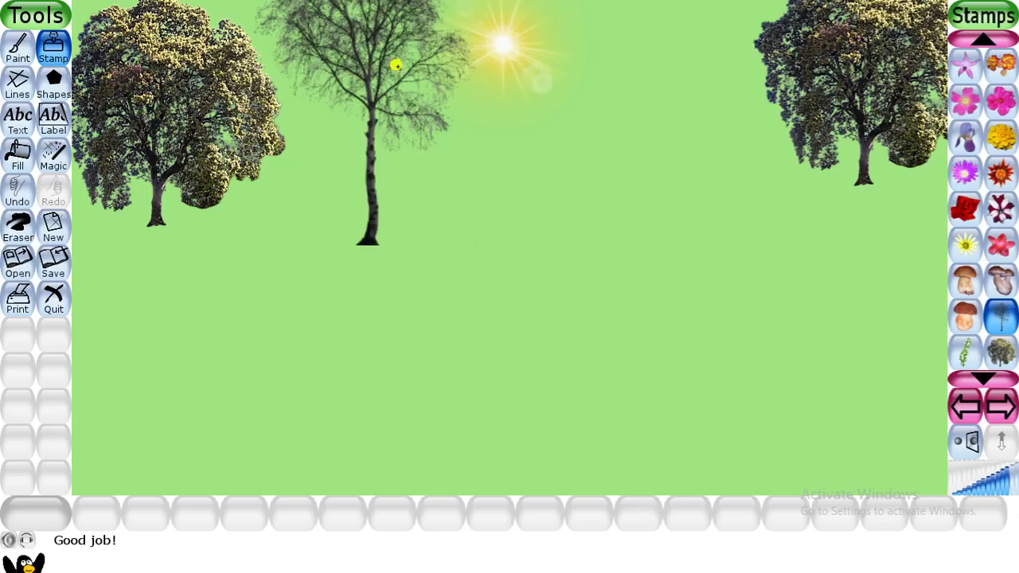
{"action": "left_click", "coordinate": [669, 47]}
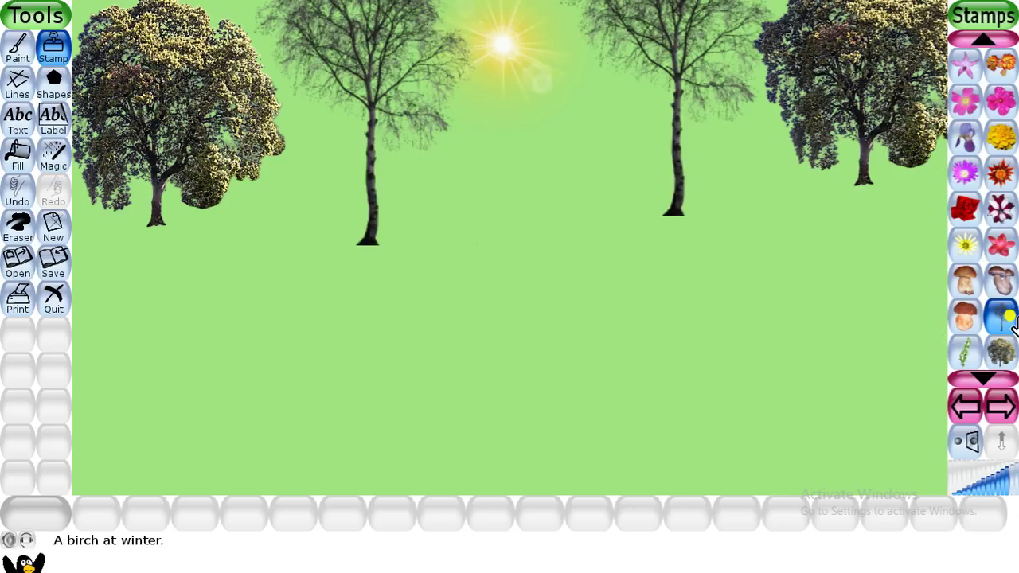
Step: Find the antlered deer among the animal stamps and place it just below the centre of the canvas
{"action": "left_click", "coordinate": [965, 410]}
{"action": "left_click", "coordinate": [965, 410]}
{"action": "left_click", "coordinate": [965, 410]}
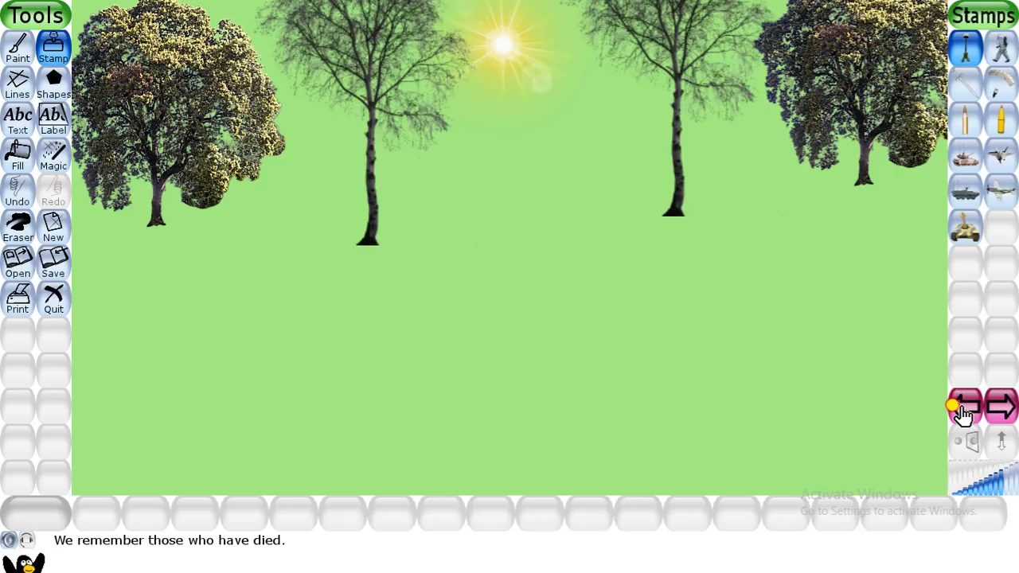
{"action": "left_click", "coordinate": [964, 411]}
{"action": "left_click", "coordinate": [964, 411]}
{"action": "left_click", "coordinate": [964, 411]}
{"action": "left_click", "coordinate": [964, 410]}
{"action": "left_click", "coordinate": [964, 410]}
{"action": "left_click", "coordinate": [965, 410]}
{"action": "left_click", "coordinate": [964, 410]}
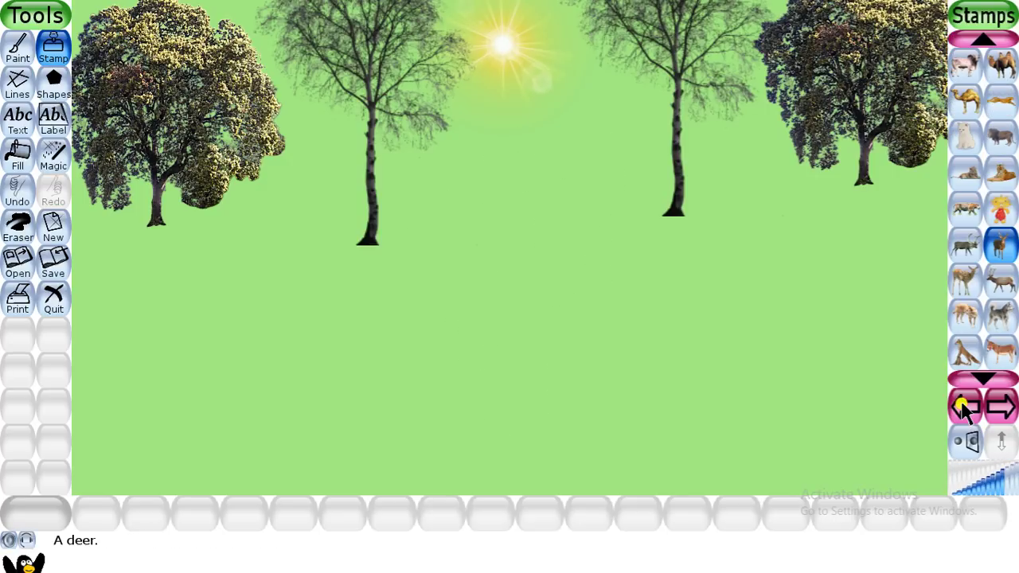
{"action": "left_click", "coordinate": [556, 292]}
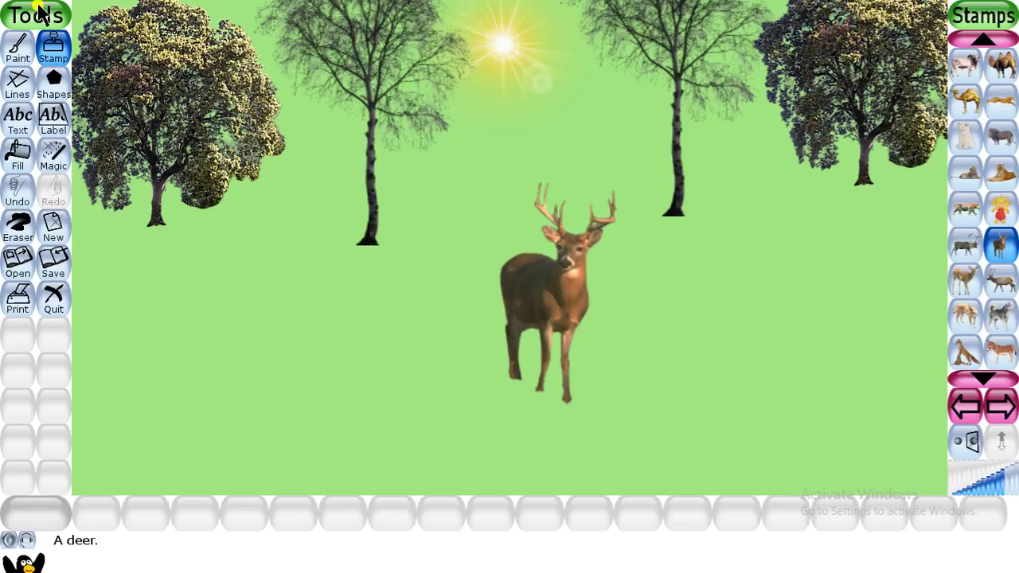
Step: Outline a blue river below the deer up to the canvas's right edge with a large round brush, and fill its left part
{"action": "left_click", "coordinate": [19, 50]}
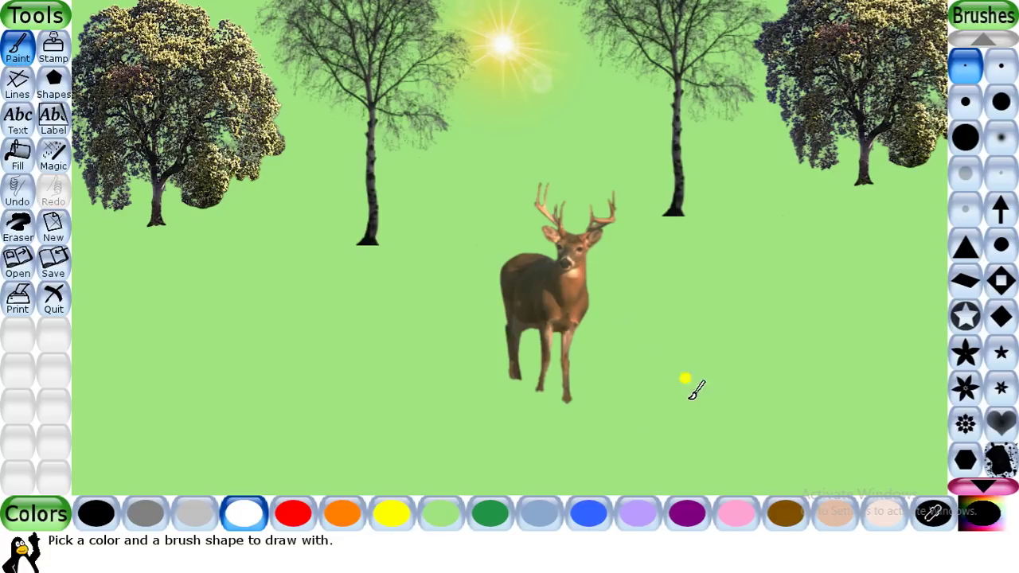
{"action": "left_click", "coordinate": [590, 522]}
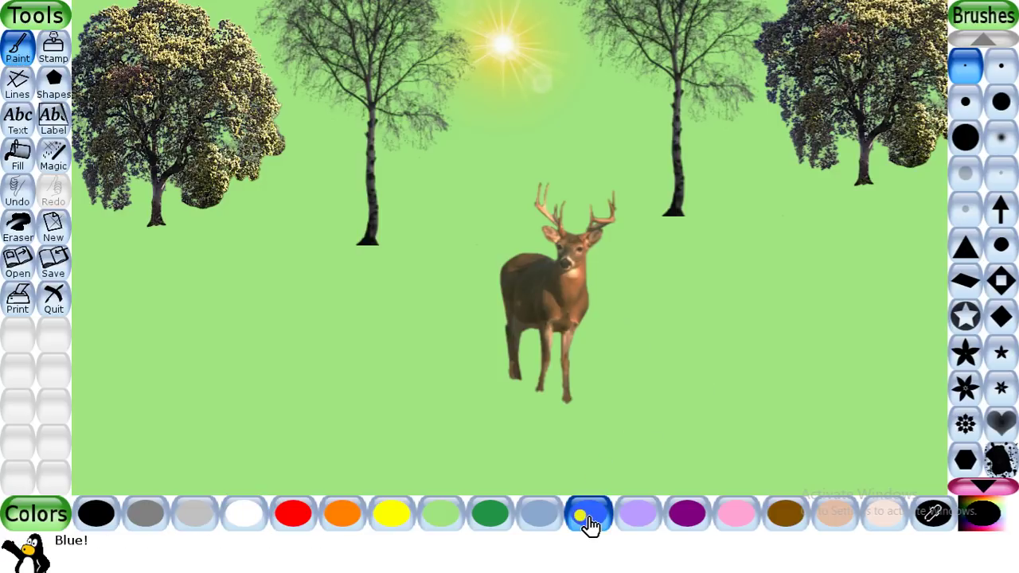
{"action": "left_click", "coordinate": [1001, 101]}
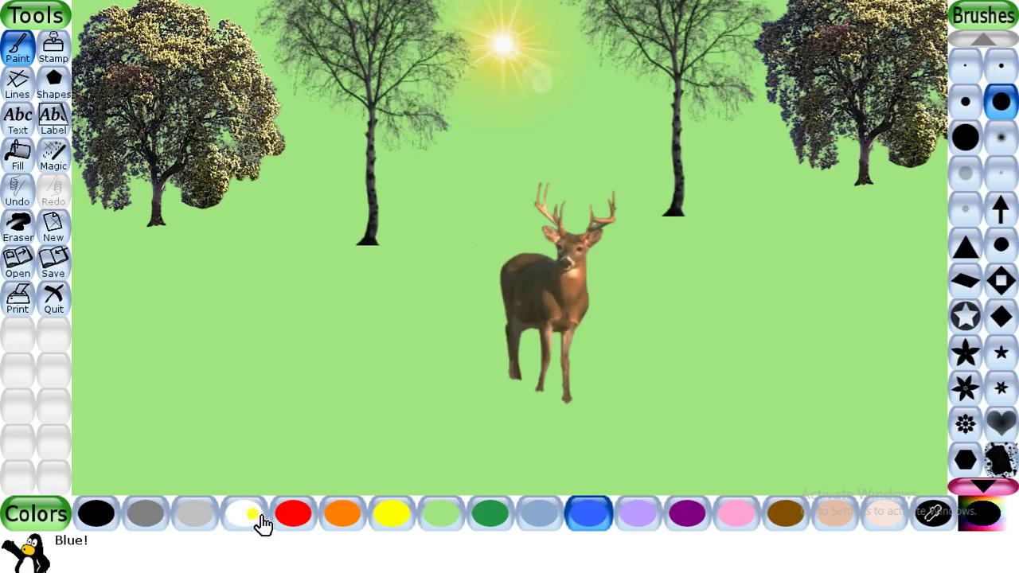
{"action": "mouse_move", "coordinate": [338, 489]}
{"action": "left_mouse_down"}
{"action": "mouse_move", "coordinate": [594, 447]}
{"action": "mouse_move", "coordinate": [747, 359]}
{"action": "mouse_move", "coordinate": [904, 301]}
{"action": "mouse_move", "coordinate": [950, 267]}
{"action": "mouse_move", "coordinate": [924, 401]}
{"action": "mouse_move", "coordinate": [932, 477]}
{"action": "mouse_move", "coordinate": [942, 338]}
{"action": "mouse_move", "coordinate": [926, 463]}
{"action": "mouse_move", "coordinate": [554, 417]}
{"action": "mouse_move", "coordinate": [531, 477]}
{"action": "mouse_move", "coordinate": [500, 461]}
{"action": "mouse_move", "coordinate": [441, 476]}
{"action": "mouse_move", "coordinate": [456, 452]}
{"action": "mouse_move", "coordinate": [409, 429]}
{"action": "mouse_move", "coordinate": [311, 490]}
{"action": "mouse_move", "coordinate": [511, 465]}
{"action": "mouse_move", "coordinate": [480, 442]}
{"action": "mouse_move", "coordinate": [391, 450]}
{"action": "mouse_move", "coordinate": [357, 464]}
{"action": "mouse_move", "coordinate": [462, 458]}
{"action": "mouse_move", "coordinate": [456, 437]}
{"action": "mouse_move", "coordinate": [350, 453]}
{"action": "mouse_move", "coordinate": [369, 469]}
{"action": "mouse_move", "coordinate": [561, 434]}
{"action": "mouse_move", "coordinate": [473, 421]}
{"action": "mouse_move", "coordinate": [542, 413]}
{"action": "mouse_move", "coordinate": [452, 409]}
{"action": "mouse_move", "coordinate": [598, 403]}
{"action": "mouse_move", "coordinate": [441, 458]}
{"action": "left_mouse_up"}
{"action": "left_click_drag", "start_coordinate": [339, 466], "coordinate": [552, 461]}
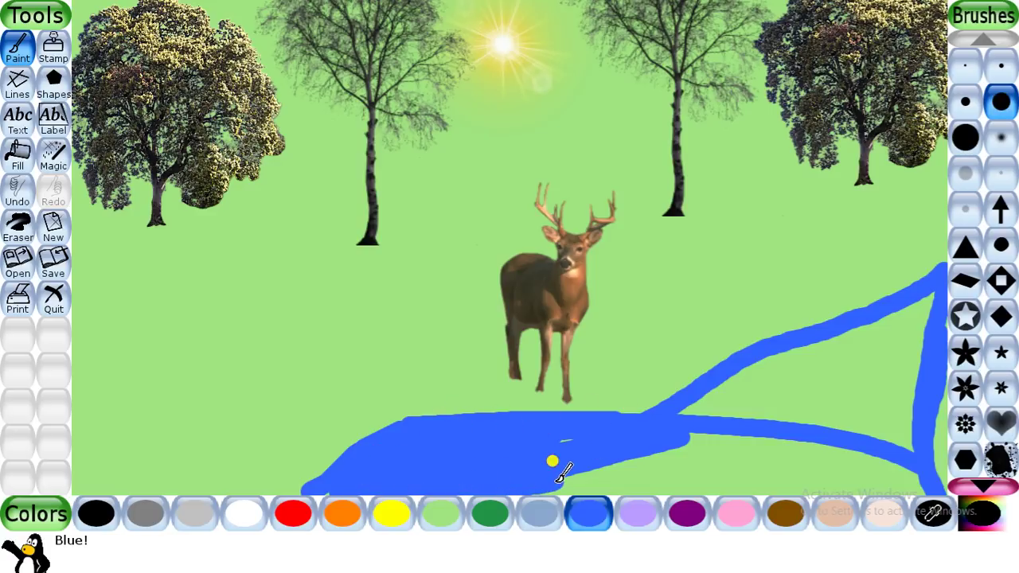
Step: Fill the rest of the river with blue using the largest round brush, covering the gaps near the canvas's right edge
{"action": "left_click", "coordinate": [966, 137]}
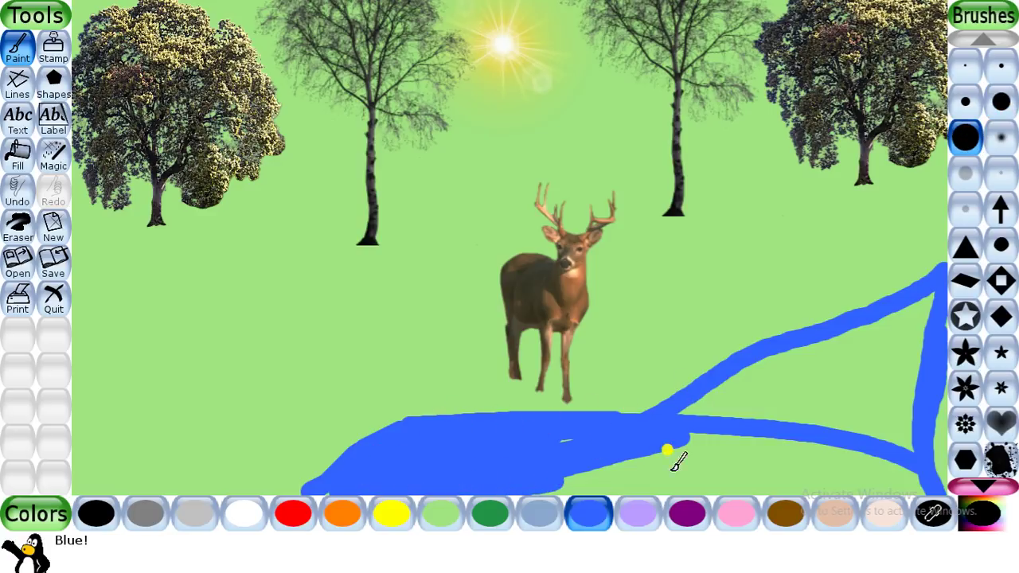
{"action": "mouse_move", "coordinate": [624, 465]}
{"action": "left_mouse_down"}
{"action": "mouse_move", "coordinate": [672, 481]}
{"action": "mouse_move", "coordinate": [614, 489]}
{"action": "mouse_move", "coordinate": [599, 457]}
{"action": "mouse_move", "coordinate": [566, 449]}
{"action": "mouse_move", "coordinate": [703, 445]}
{"action": "mouse_move", "coordinate": [604, 493]}
{"action": "mouse_move", "coordinate": [736, 435]}
{"action": "mouse_move", "coordinate": [683, 432]}
{"action": "mouse_move", "coordinate": [668, 475]}
{"action": "mouse_move", "coordinate": [696, 401]}
{"action": "mouse_move", "coordinate": [815, 341]}
{"action": "mouse_move", "coordinate": [786, 357]}
{"action": "mouse_move", "coordinate": [930, 314]}
{"action": "mouse_move", "coordinate": [886, 326]}
{"action": "mouse_move", "coordinate": [916, 312]}
{"action": "mouse_move", "coordinate": [936, 411]}
{"action": "left_mouse_up"}
{"action": "mouse_move", "coordinate": [926, 446]}
{"action": "left_mouse_down"}
{"action": "mouse_move", "coordinate": [667, 500]}
{"action": "mouse_move", "coordinate": [684, 483]}
{"action": "mouse_move", "coordinate": [1013, 484]}
{"action": "mouse_move", "coordinate": [748, 462]}
{"action": "mouse_move", "coordinate": [776, 444]}
{"action": "mouse_move", "coordinate": [860, 438]}
{"action": "mouse_move", "coordinate": [836, 408]}
{"action": "mouse_move", "coordinate": [778, 401]}
{"action": "mouse_move", "coordinate": [918, 337]}
{"action": "mouse_move", "coordinate": [887, 430]}
{"action": "mouse_move", "coordinate": [878, 400]}
{"action": "mouse_move", "coordinate": [863, 398]}
{"action": "mouse_move", "coordinate": [876, 383]}
{"action": "mouse_move", "coordinate": [863, 390]}
{"action": "mouse_move", "coordinate": [887, 425]}
{"action": "mouse_move", "coordinate": [916, 391]}
{"action": "mouse_move", "coordinate": [909, 452]}
{"action": "mouse_move", "coordinate": [817, 462]}
{"action": "mouse_move", "coordinate": [721, 452]}
{"action": "mouse_move", "coordinate": [710, 395]}
{"action": "left_mouse_up"}
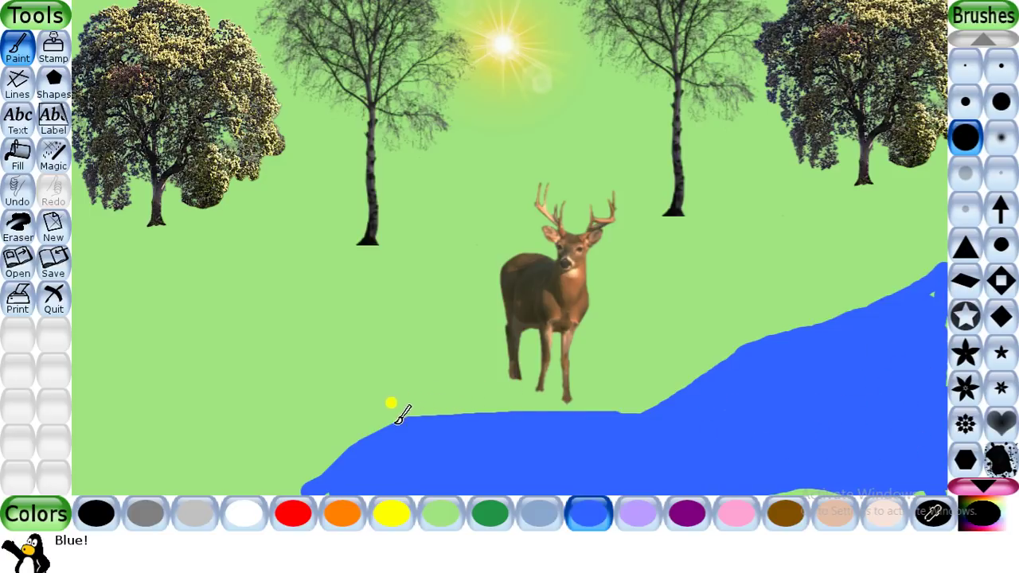
{"action": "left_click_drag", "start_coordinate": [930, 272], "coordinate": [922, 285]}
Step: Draw short curved black ripple marks and a small four-sided figure with legs on the river below the deer, using a small round brush
{"action": "left_click", "coordinate": [1005, 70]}
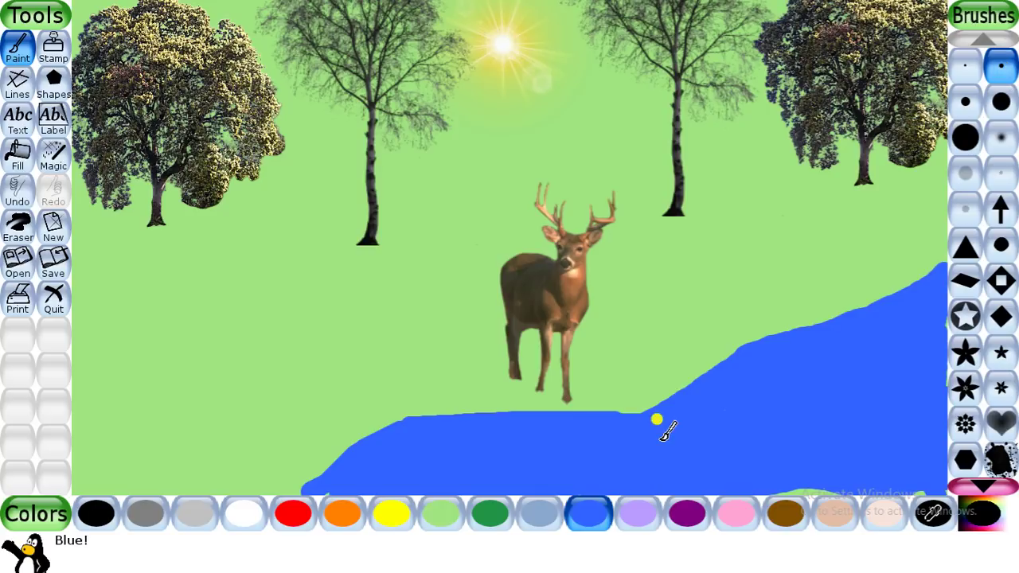
{"action": "left_click", "coordinate": [97, 518]}
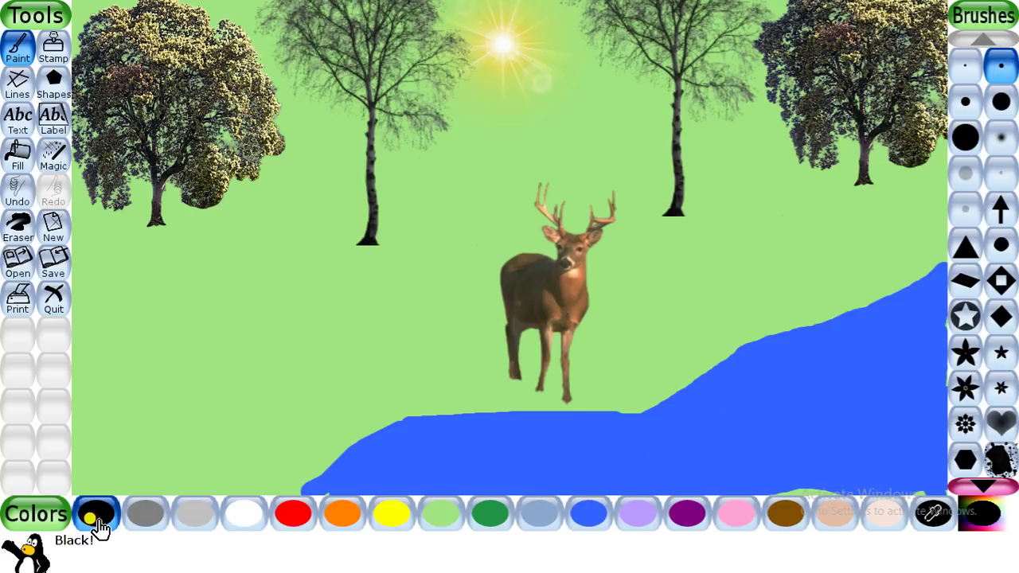
{"action": "left_click_drag", "start_coordinate": [710, 406], "coordinate": [727, 429]}
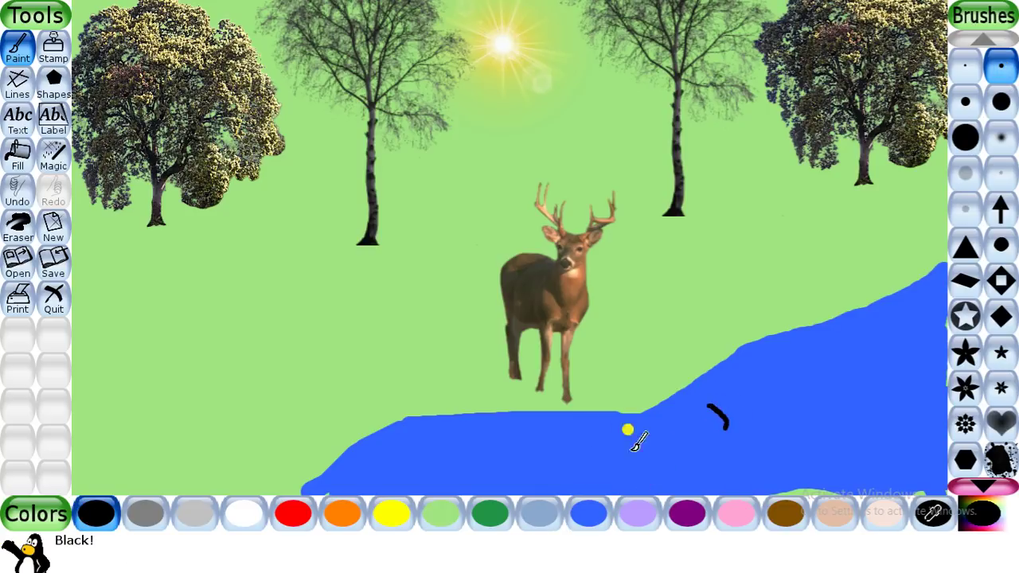
{"action": "left_click_drag", "start_coordinate": [532, 442], "coordinate": [539, 462]}
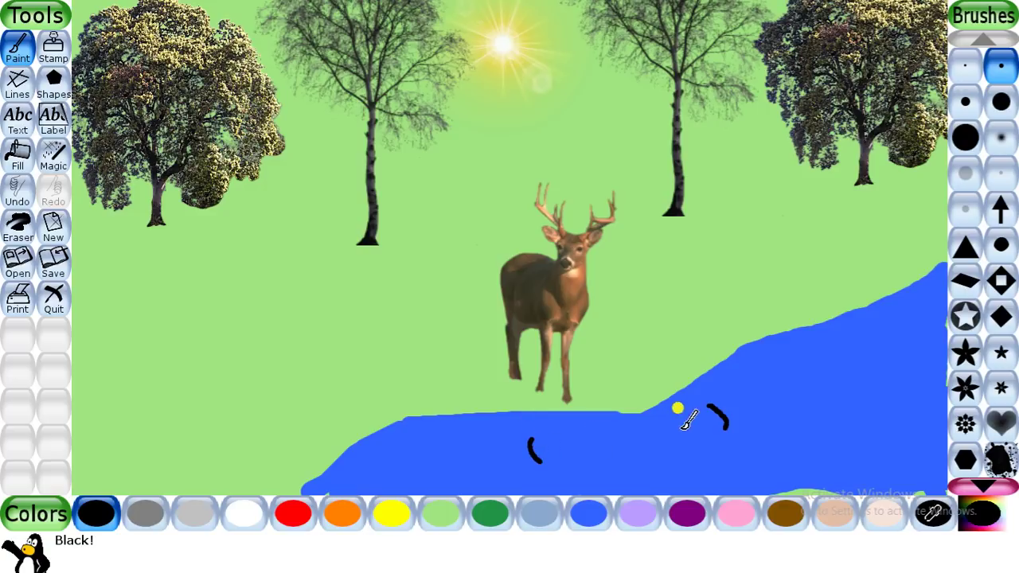
{"action": "mouse_move", "coordinate": [600, 434]}
{"action": "left_mouse_down"}
{"action": "mouse_move", "coordinate": [647, 427]}
{"action": "mouse_move", "coordinate": [602, 434]}
{"action": "mouse_move", "coordinate": [605, 445]}
{"action": "mouse_move", "coordinate": [624, 445]}
{"action": "mouse_move", "coordinate": [646, 429]}
{"action": "mouse_move", "coordinate": [631, 451]}
{"action": "mouse_move", "coordinate": [615, 472]}
{"action": "left_mouse_up"}
{"action": "left_click_drag", "start_coordinate": [630, 423], "coordinate": [636, 441]}
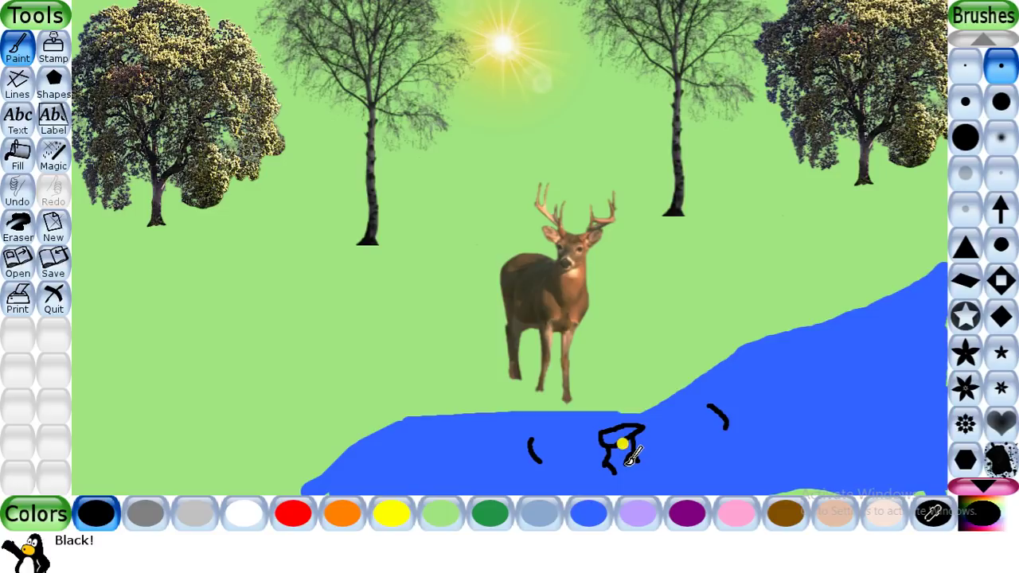
{"action": "mouse_move", "coordinate": [544, 432]}
{"action": "left_mouse_down"}
{"action": "mouse_move", "coordinate": [555, 464]}
{"action": "mouse_move", "coordinate": [591, 461]}
{"action": "left_mouse_up"}
{"action": "mouse_move", "coordinate": [691, 415]}
{"action": "left_mouse_down"}
{"action": "mouse_move", "coordinate": [696, 435]}
{"action": "mouse_move", "coordinate": [675, 443]}
{"action": "left_mouse_up"}
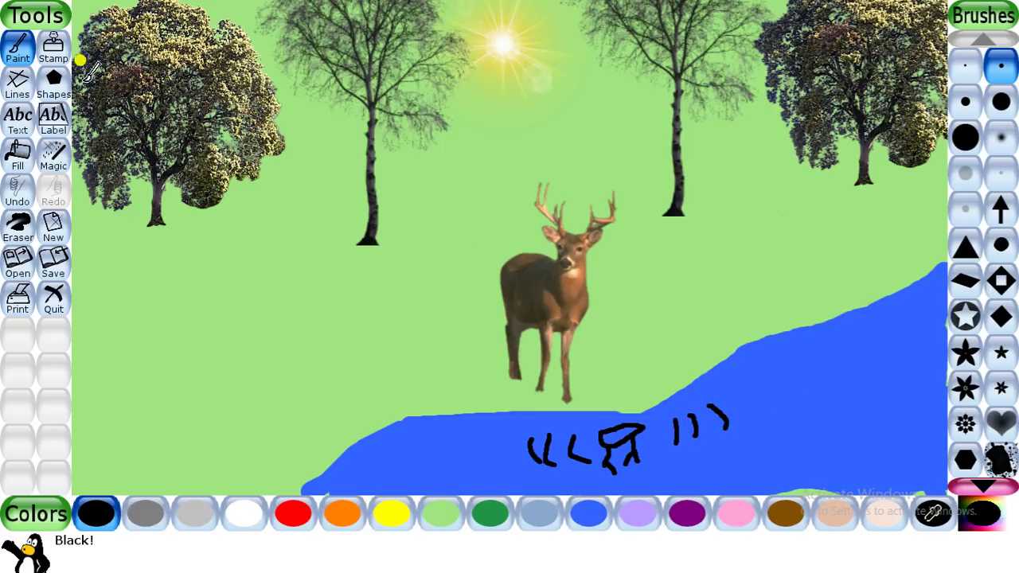
Step: Find the cep mushroom among the plant stamps and place four small ones on the grass around and below the left holm oak
{"action": "left_click", "coordinate": [53, 64]}
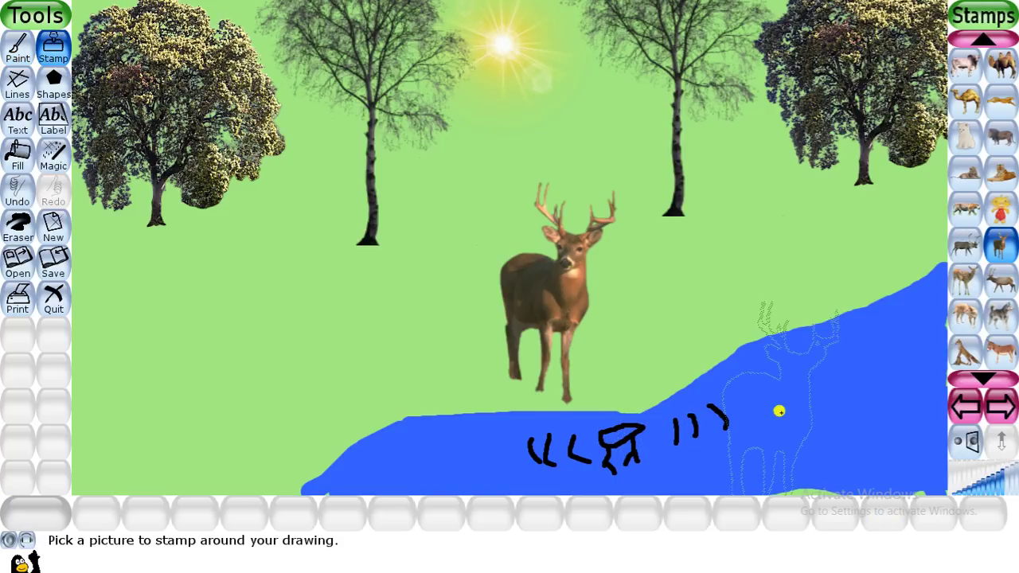
{"action": "left_click", "coordinate": [1001, 408]}
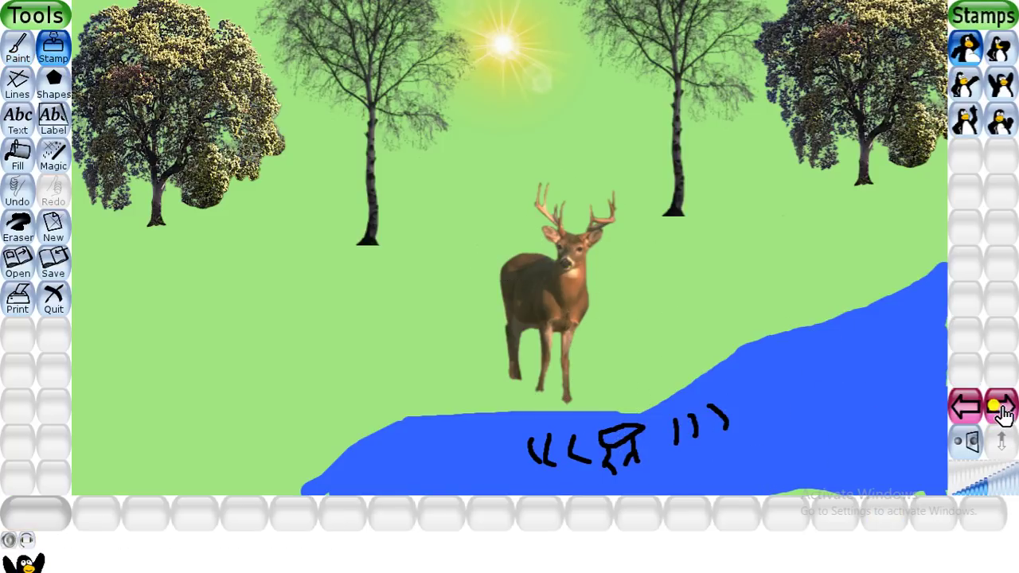
{"action": "left_click", "coordinate": [1002, 407]}
{"action": "left_click", "coordinate": [1001, 407]}
{"action": "left_click", "coordinate": [1002, 408]}
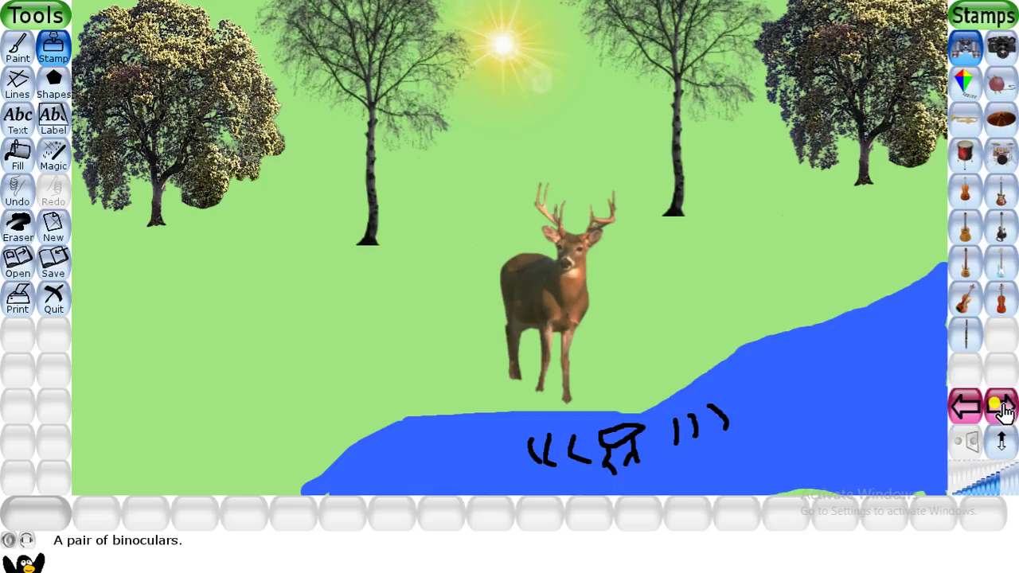
{"action": "left_click", "coordinate": [1002, 407]}
{"action": "left_click", "coordinate": [1002, 407]}
{"action": "left_click", "coordinate": [1001, 408]}
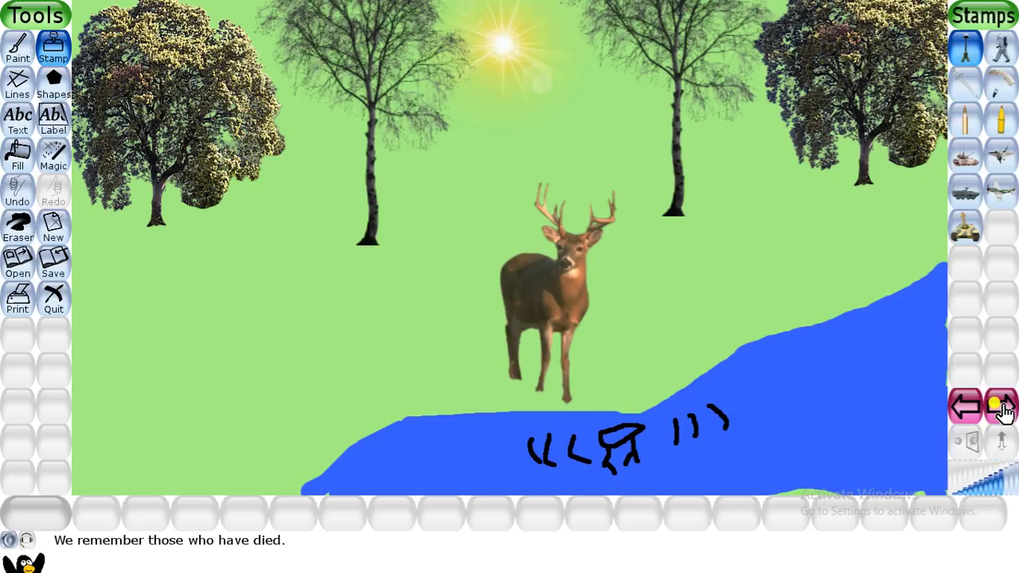
{"action": "left_click", "coordinate": [1002, 407]}
{"action": "left_click", "coordinate": [1002, 408]}
{"action": "left_click", "coordinate": [1001, 407]}
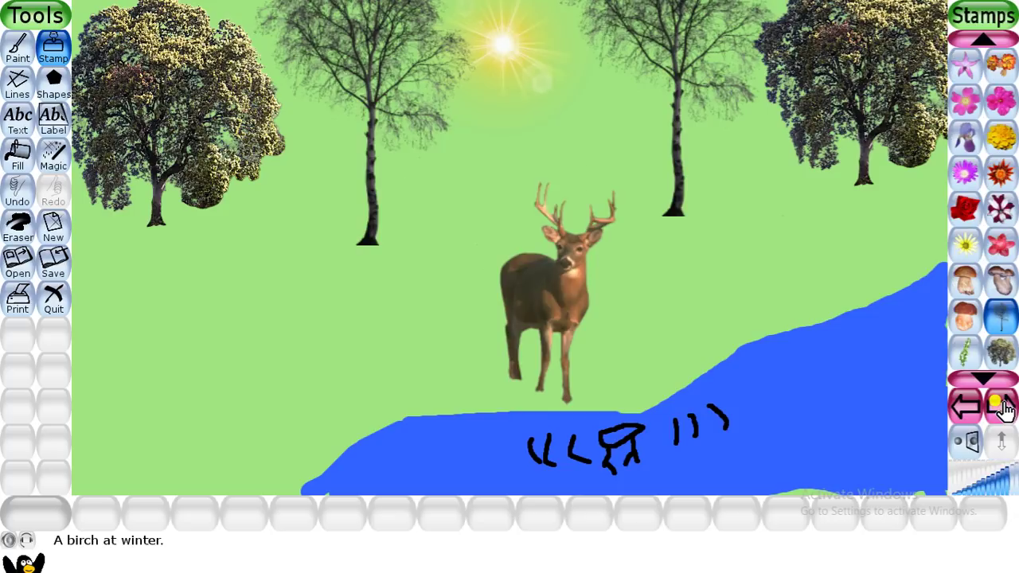
{"action": "left_click", "coordinate": [1001, 408]}
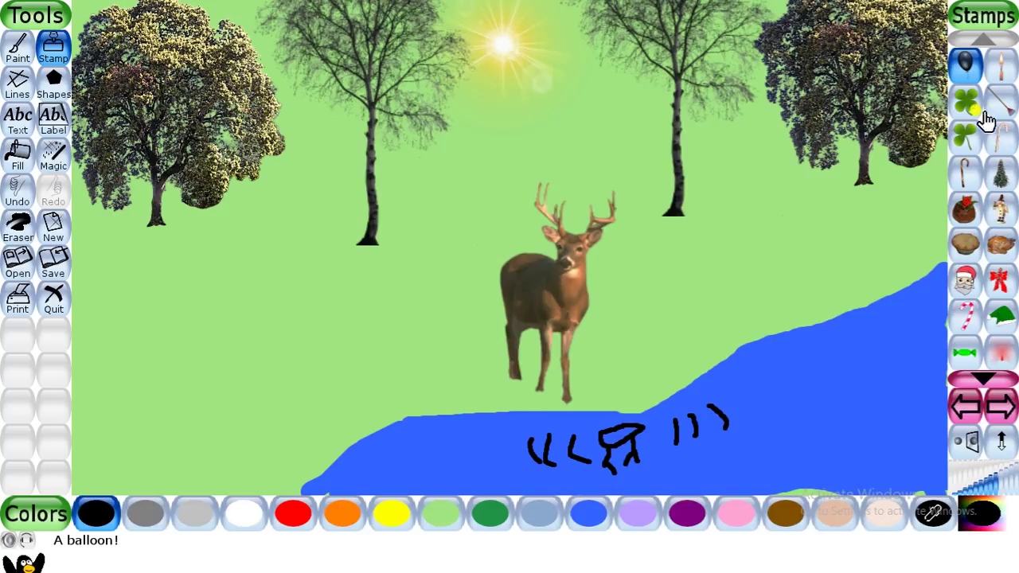
{"action": "left_click", "coordinate": [965, 407]}
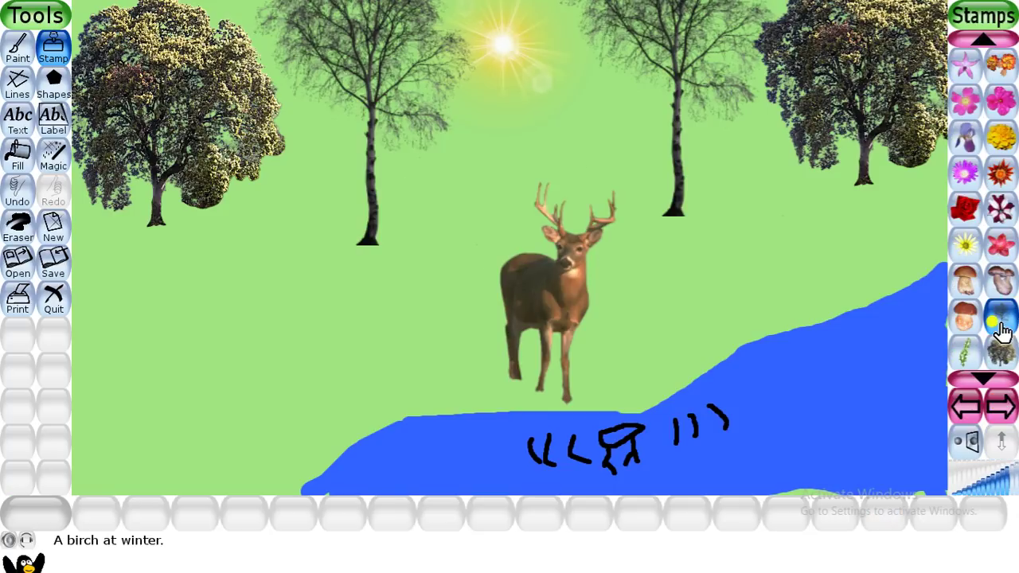
{"action": "left_click", "coordinate": [972, 290]}
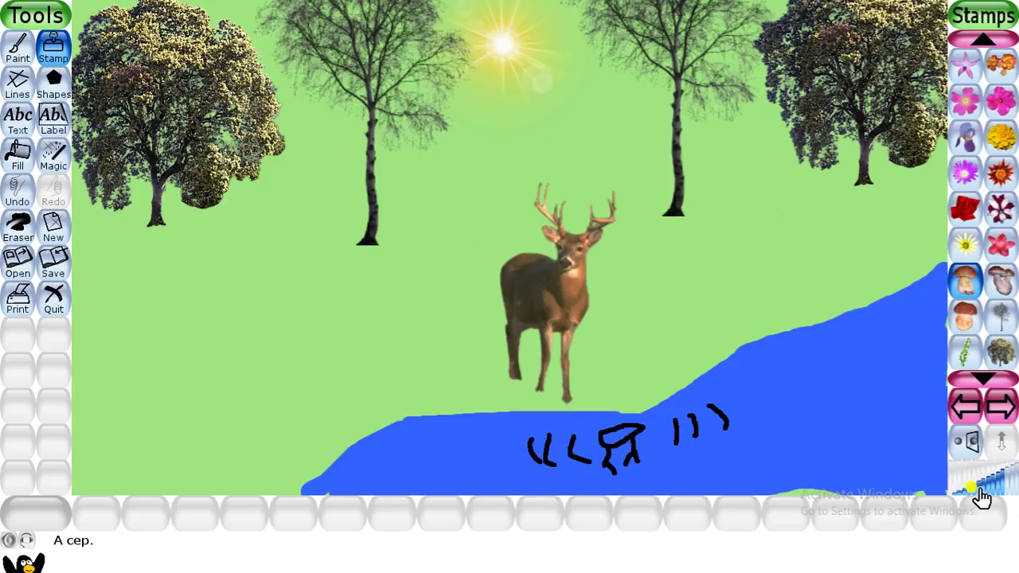
{"action": "left_click", "coordinate": [327, 272]}
{"action": "left_click", "coordinate": [294, 171]}
{"action": "left_click", "coordinate": [132, 295]}
{"action": "left_click", "coordinate": [204, 268]}
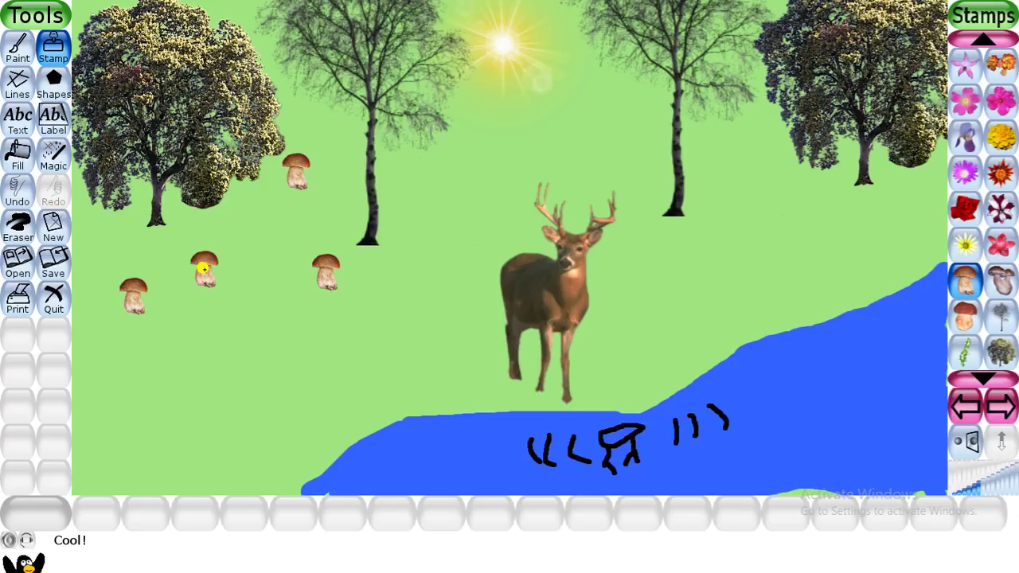
Step: Stamp a winter birch in the lower-left corner of the canvas, below the left holm oak
{"action": "left_click", "coordinate": [1000, 314]}
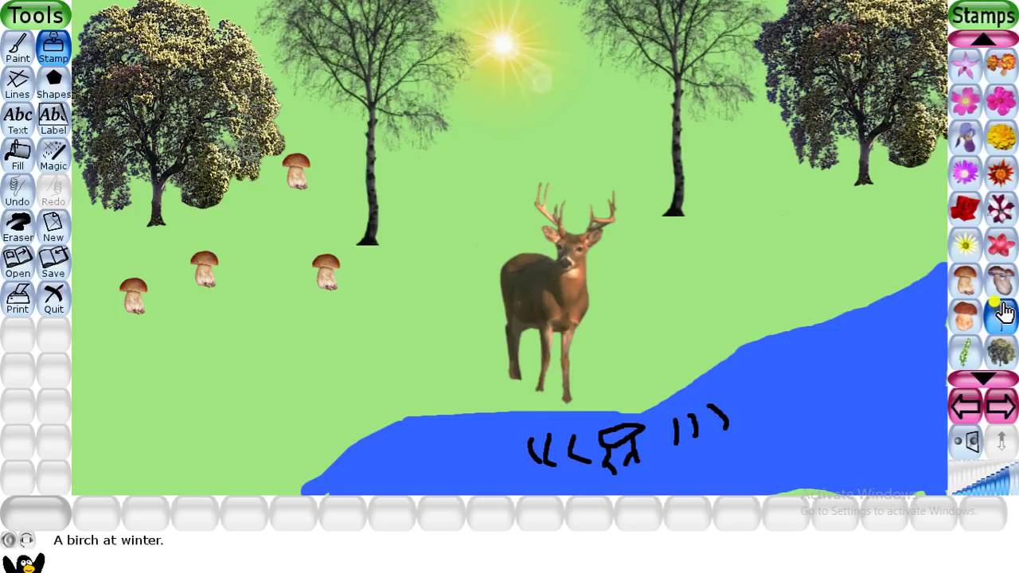
{"action": "left_click", "coordinate": [136, 430]}
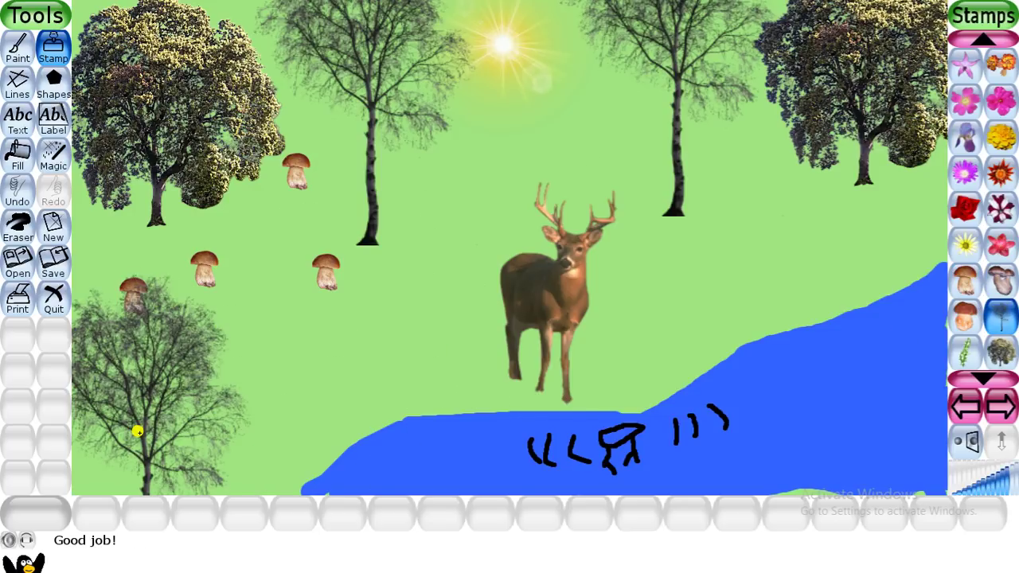
Step: Stamp two overlapping small flowering bushes below the right holm oak and a common lavender plant at the river's left end
{"action": "left_click", "coordinate": [986, 446]}
{"action": "left_click", "coordinate": [995, 44]}
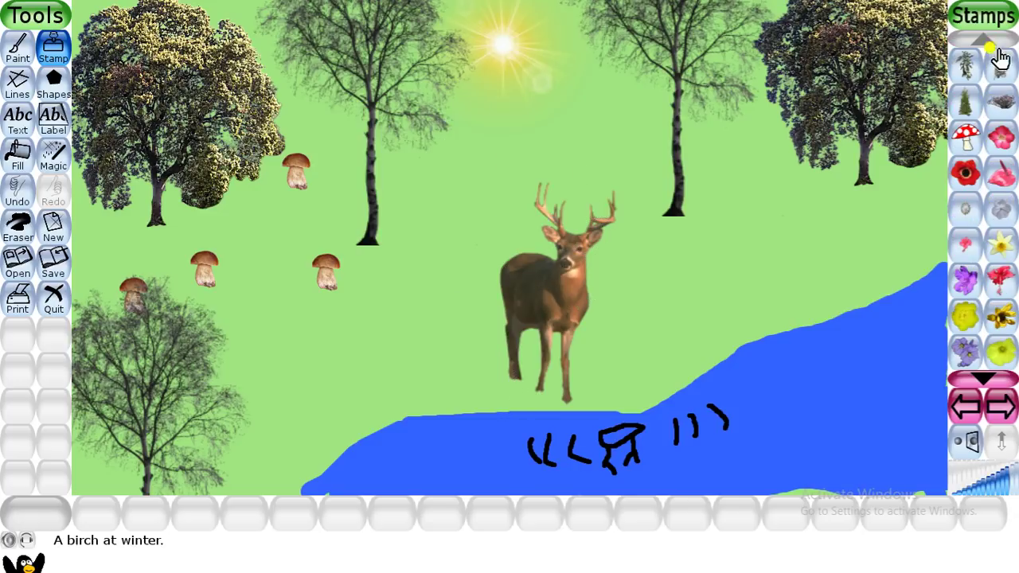
{"action": "left_click", "coordinate": [1001, 74]}
{"action": "left_click", "coordinate": [1000, 72]}
{"action": "left_click", "coordinate": [1001, 102]}
{"action": "left_click", "coordinate": [784, 236]}
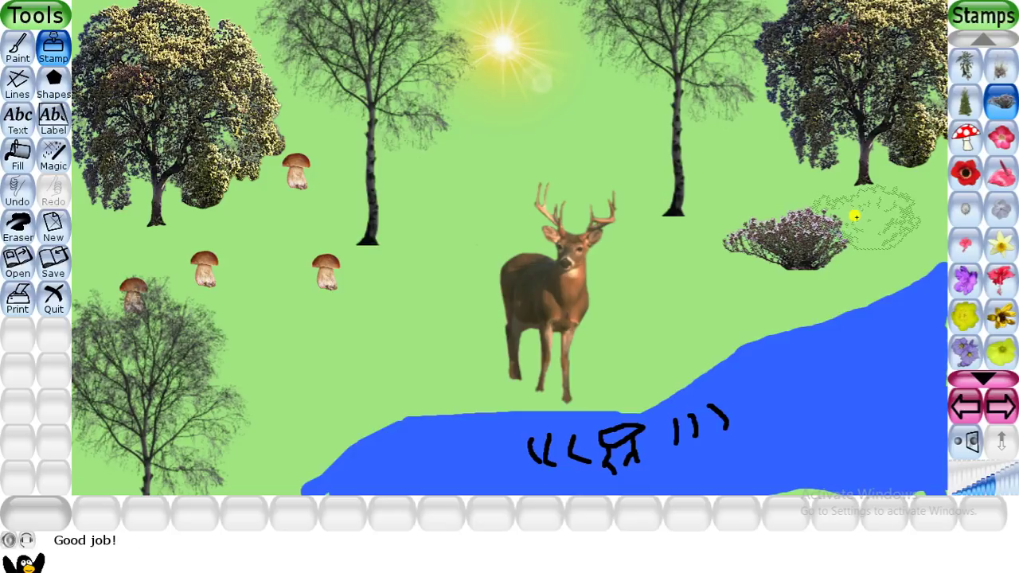
{"action": "left_click", "coordinate": [852, 215]}
{"action": "left_click", "coordinate": [991, 79]}
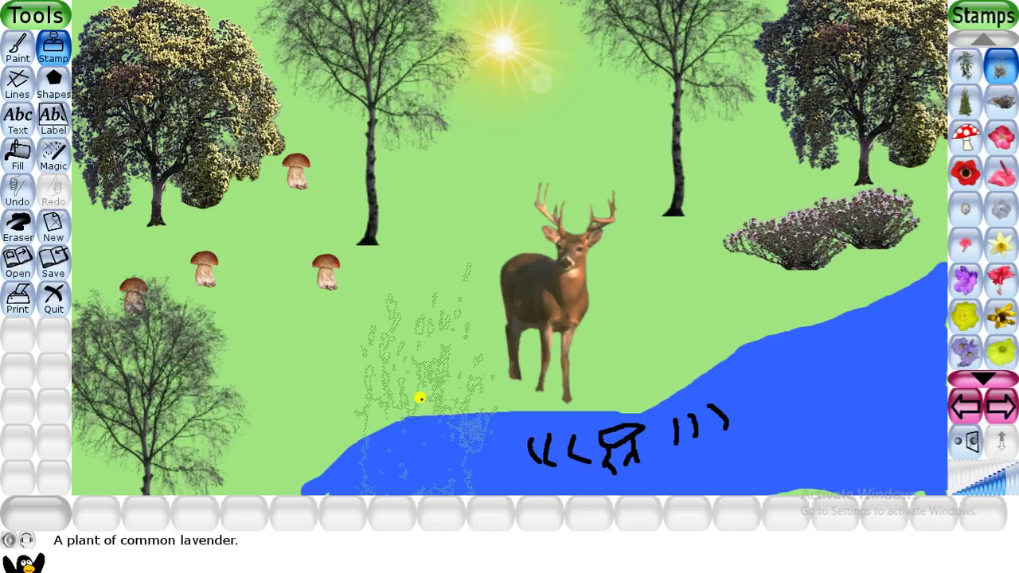
{"action": "left_click", "coordinate": [272, 448]}
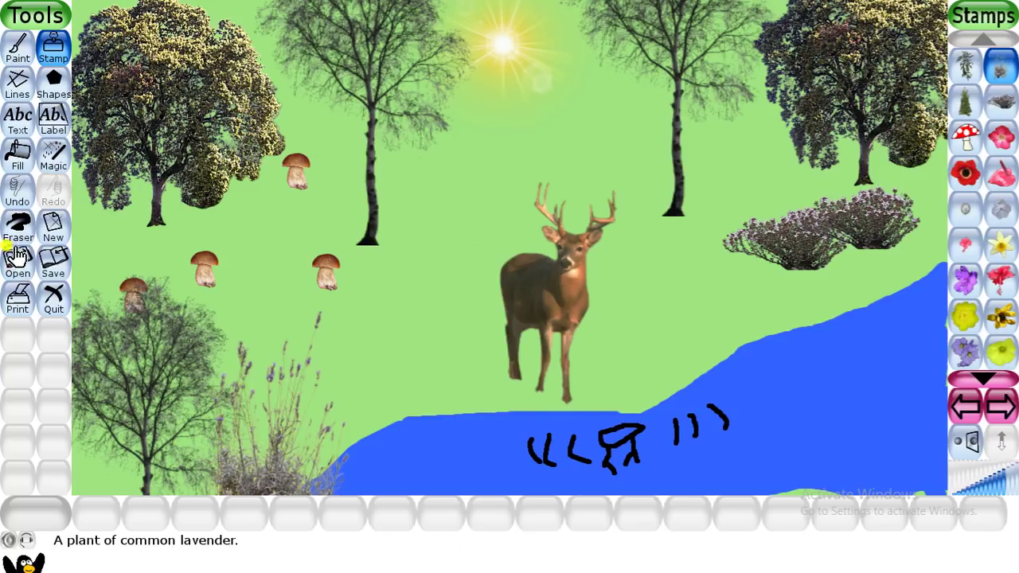
Step: Write the red text "Once he was drinking water in a small river" on the drawing
{"action": "left_click", "coordinate": [19, 123]}
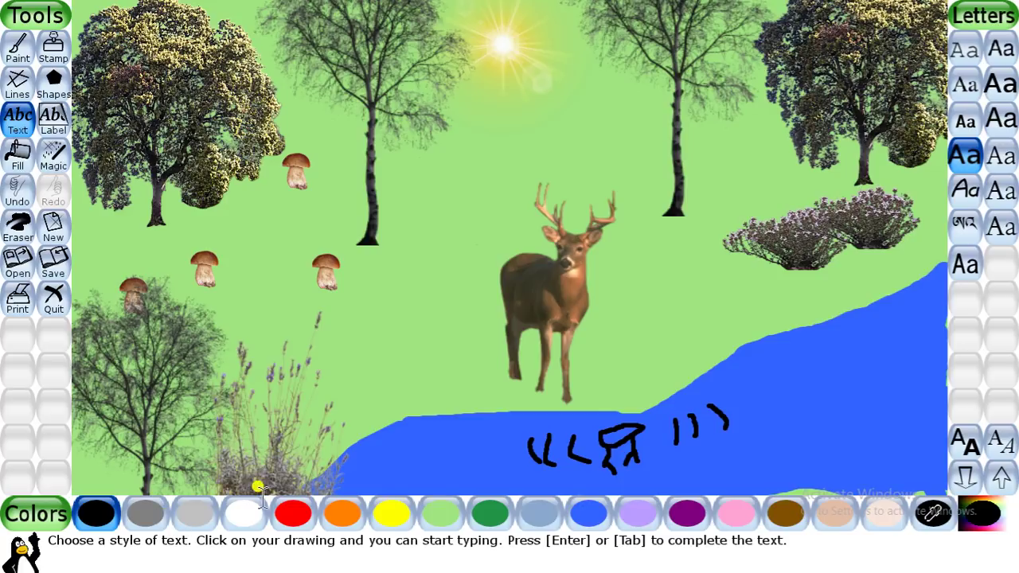
{"action": "left_click", "coordinate": [293, 515]}
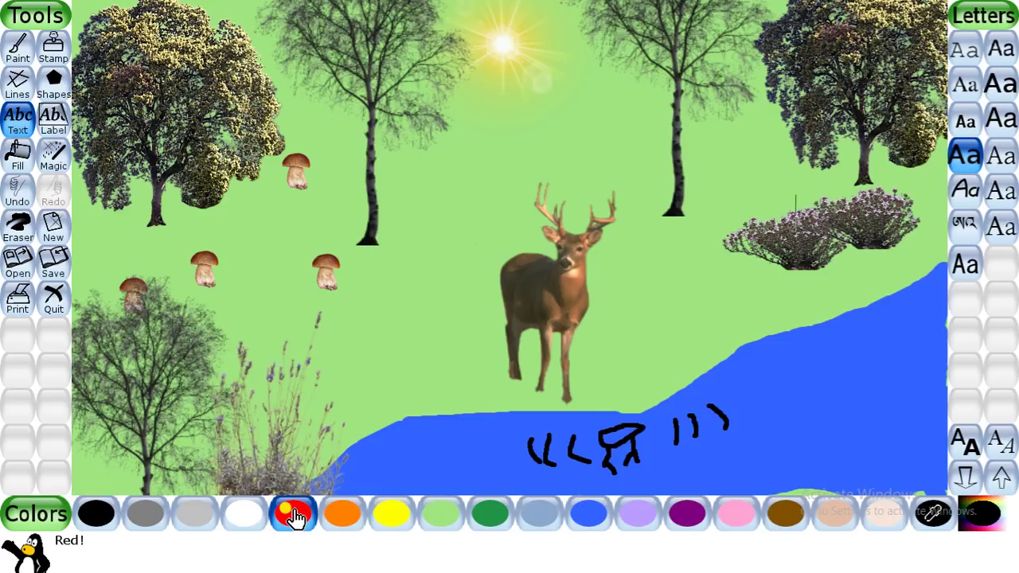
{"action": "type", "text": "Onc"}
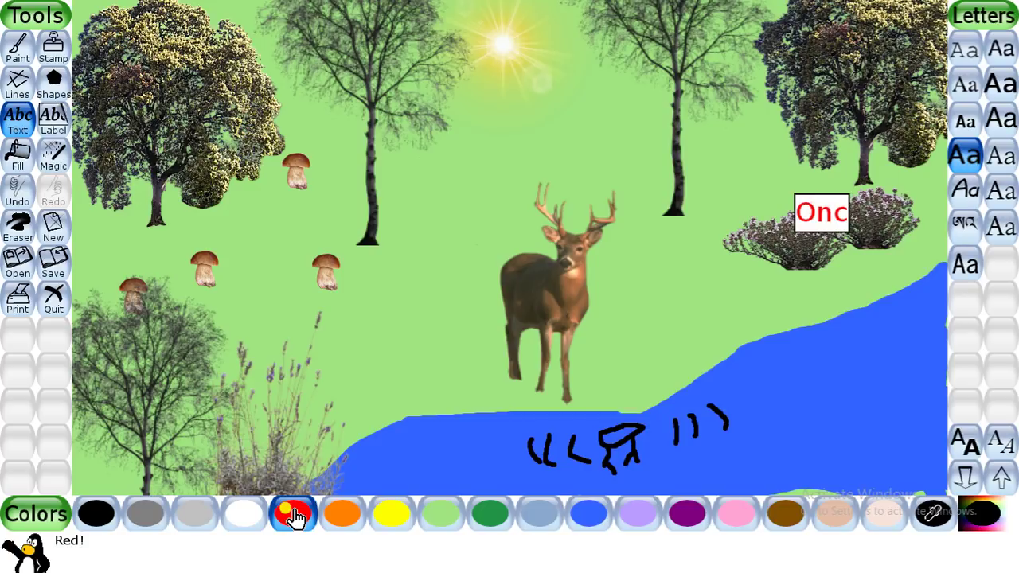
{"action": "type", "text": "e there"}
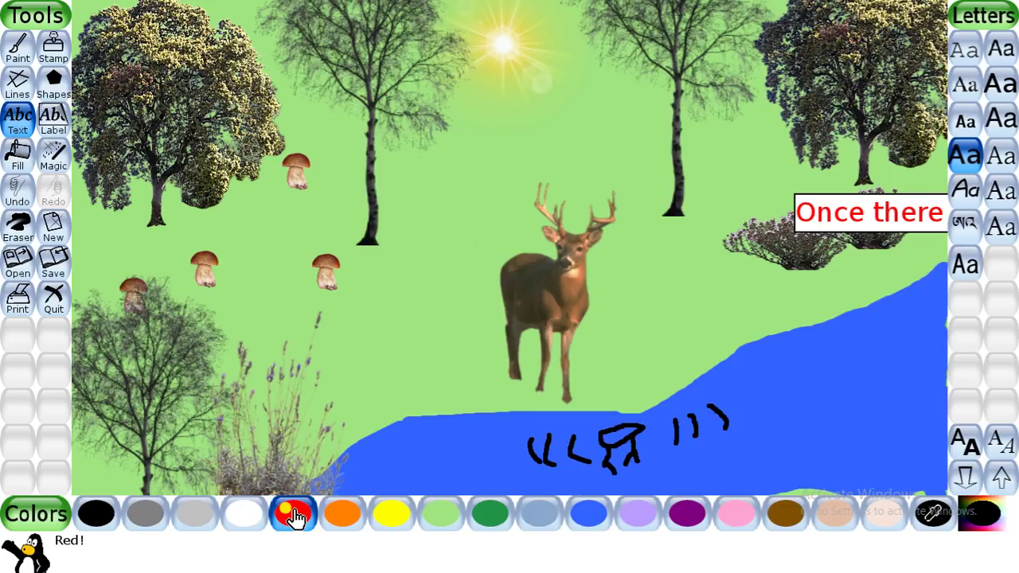
{"action": "key", "text": "BackSpace"}
{"action": "key", "text": "BackSpace"}
{"action": "key", "text": "BackSpace"}
{"action": "key", "text": "BackSpace"}
{"action": "key", "text": "BackSpace"}
{"action": "type", "text": "he wa"}
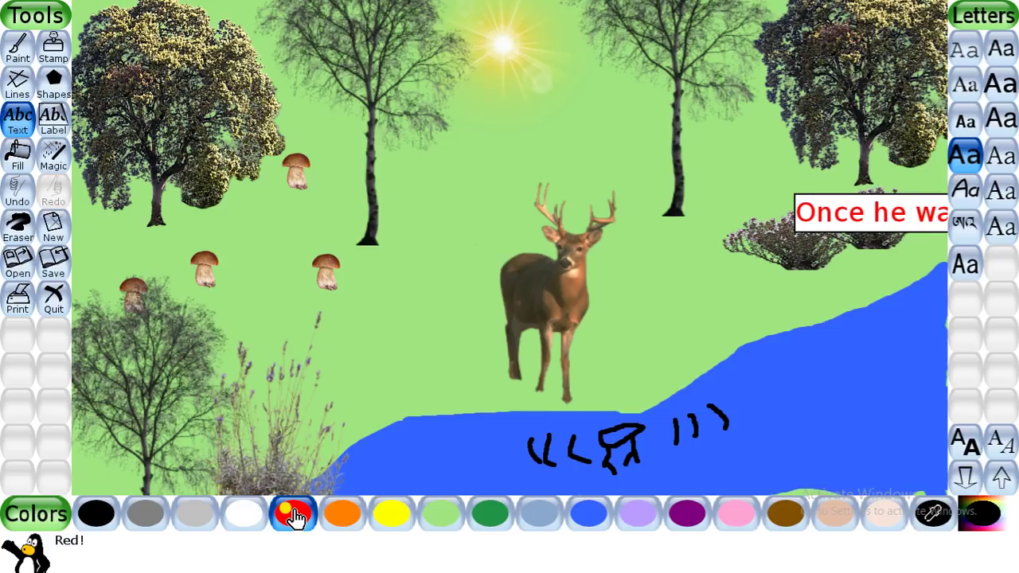
Step: Place the narration line across the two upper birches, just below the Sun, and complete the text
{"action": "left_click", "coordinate": [204, 221]}
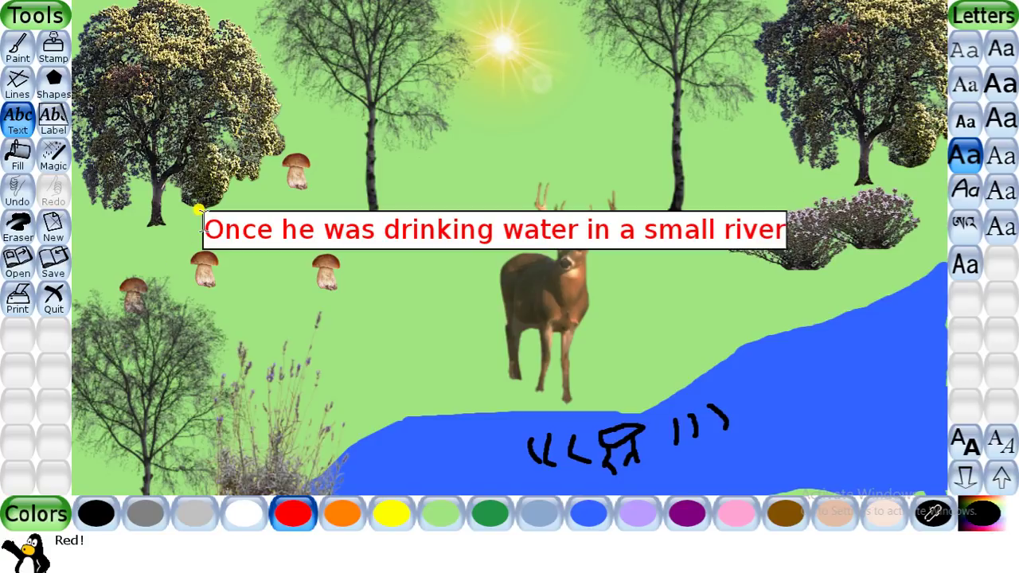
{"action": "left_click", "coordinate": [337, 156]}
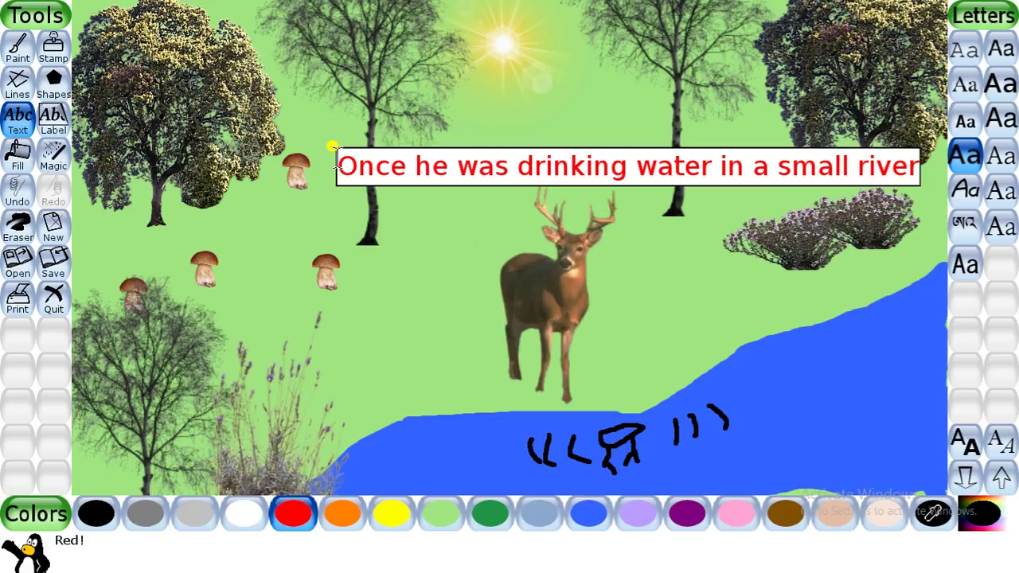
{"action": "left_click", "coordinate": [316, 121]}
{"action": "left_click", "coordinate": [298, 95]}
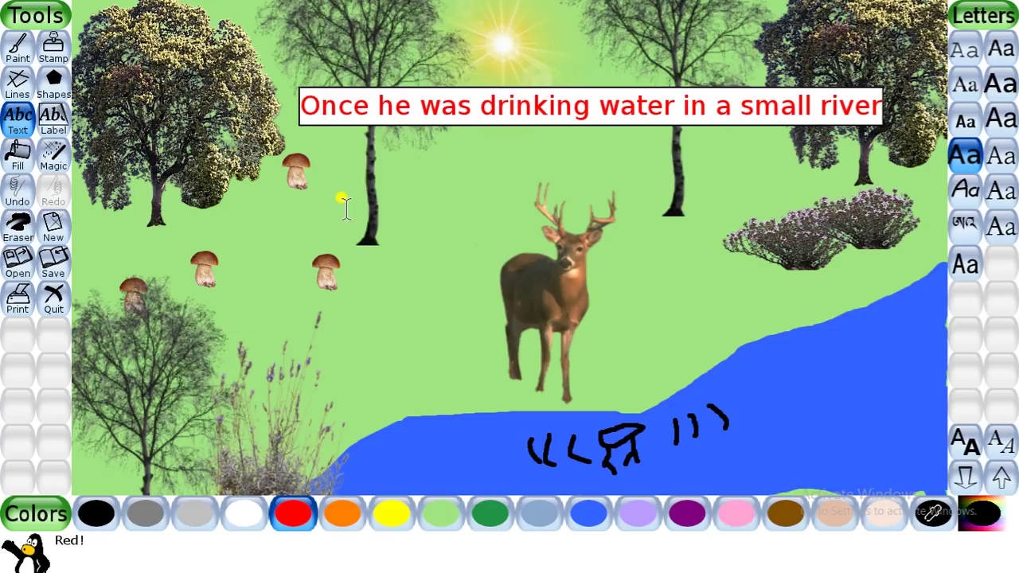
{"action": "key", "text": "Return"}
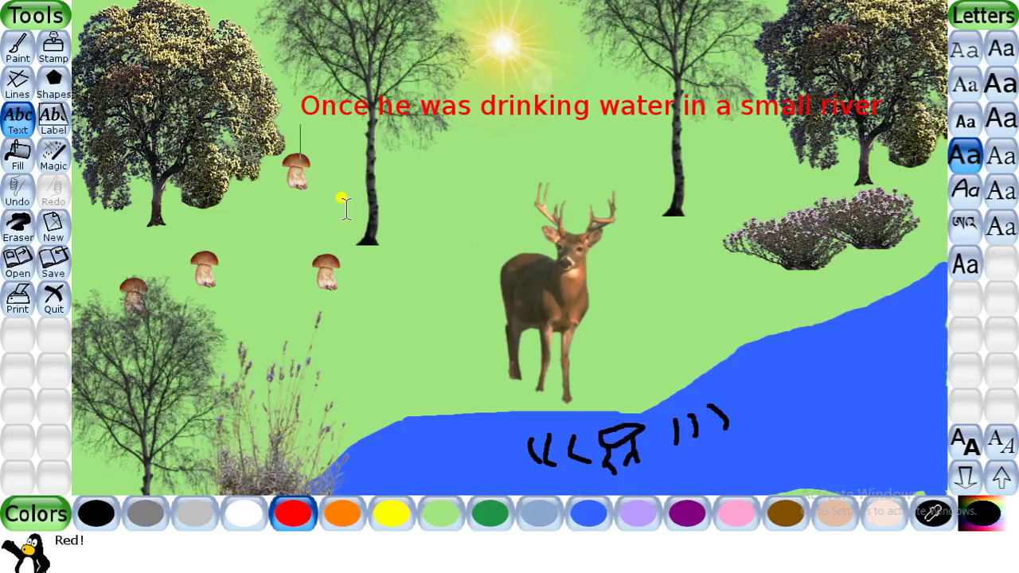
Step: Save the river scene and start a new drawing with a light green background
{"action": "left_click", "coordinate": [56, 263]}
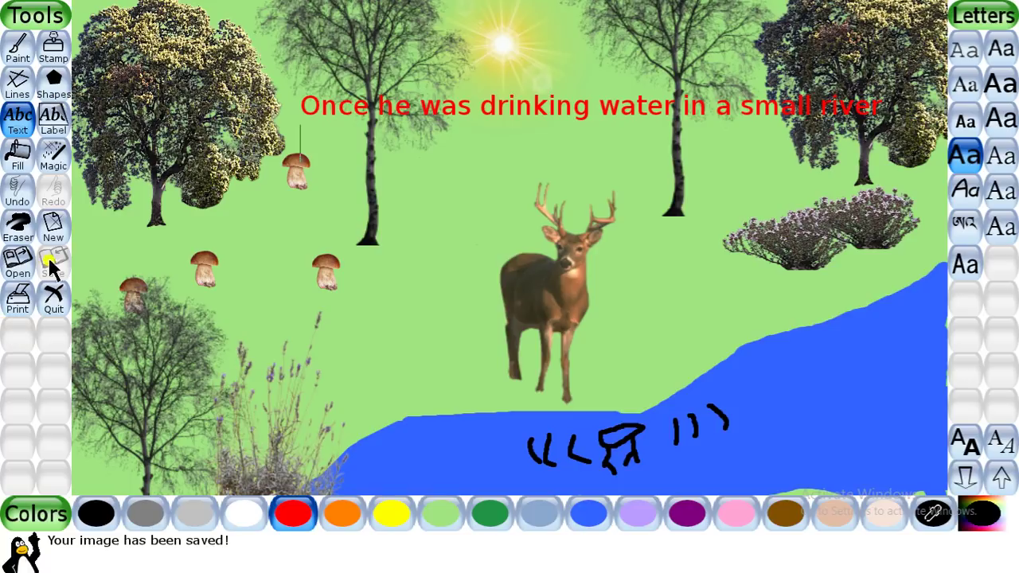
{"action": "left_click", "coordinate": [53, 227]}
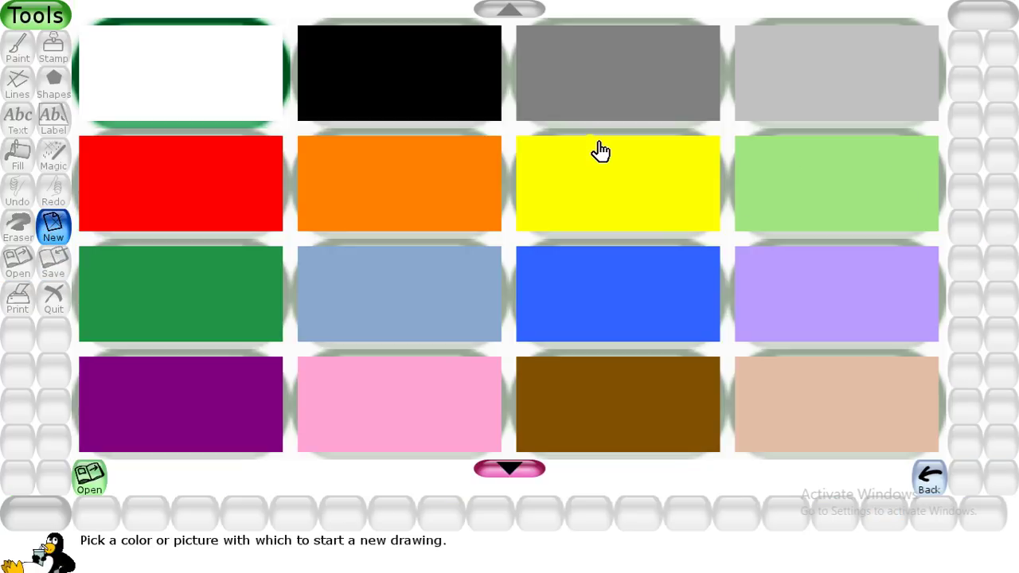
{"action": "left_click", "coordinate": [827, 198]}
{"action": "left_click", "coordinate": [826, 199]}
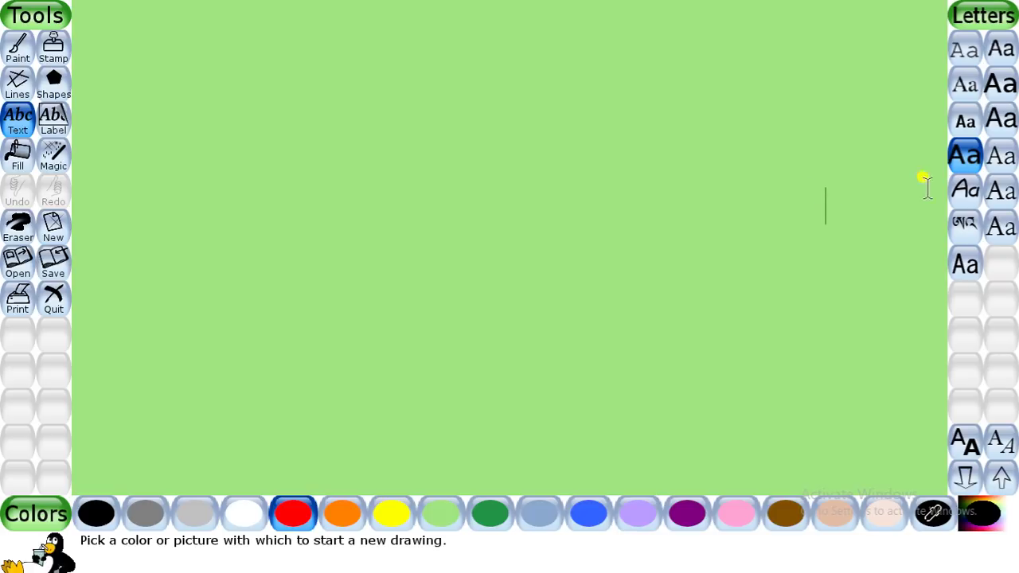
Step: Stamp two common lavender plants, one in the drawing's upper right area and one at its lower left edge
{"action": "left_click", "coordinate": [48, 56]}
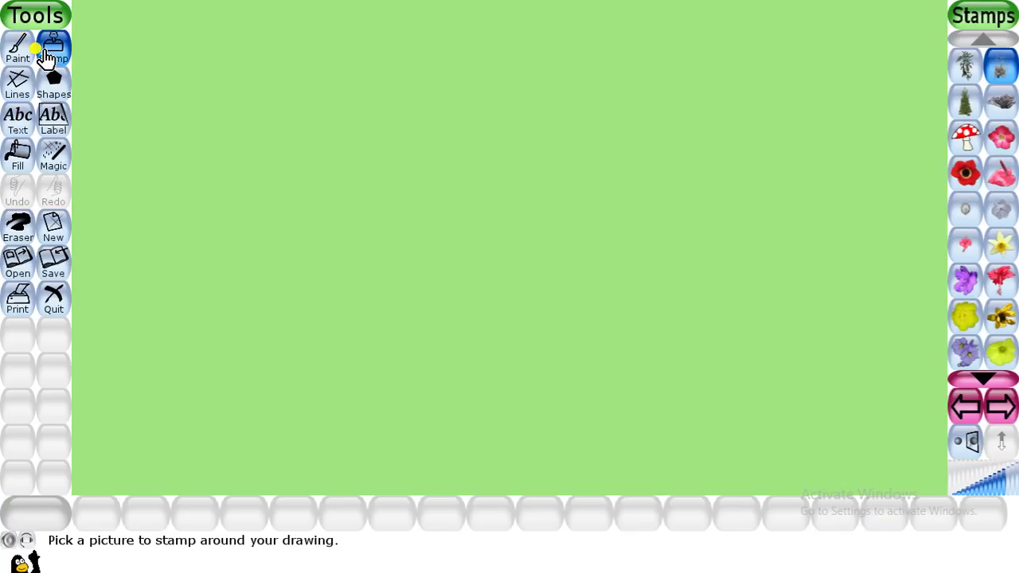
{"action": "left_click", "coordinate": [793, 134]}
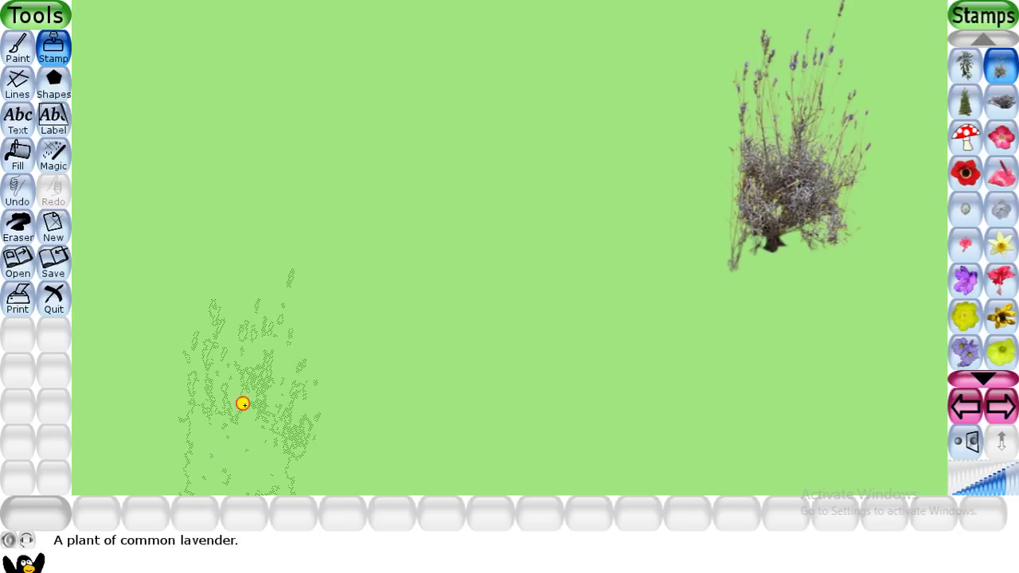
{"action": "left_click", "coordinate": [246, 403]}
Step: Stamp three bolted lettuces as a cluster in the drawing's upper left area, above the lower lavender plant
{"action": "left_click", "coordinate": [966, 101]}
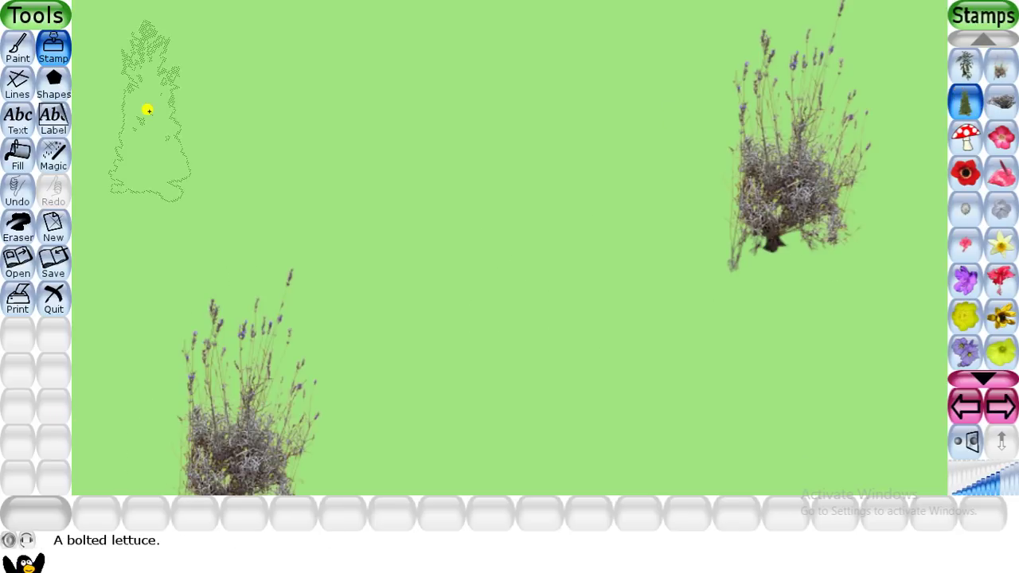
{"action": "left_click", "coordinate": [91, 105]}
{"action": "left_click", "coordinate": [184, 152]}
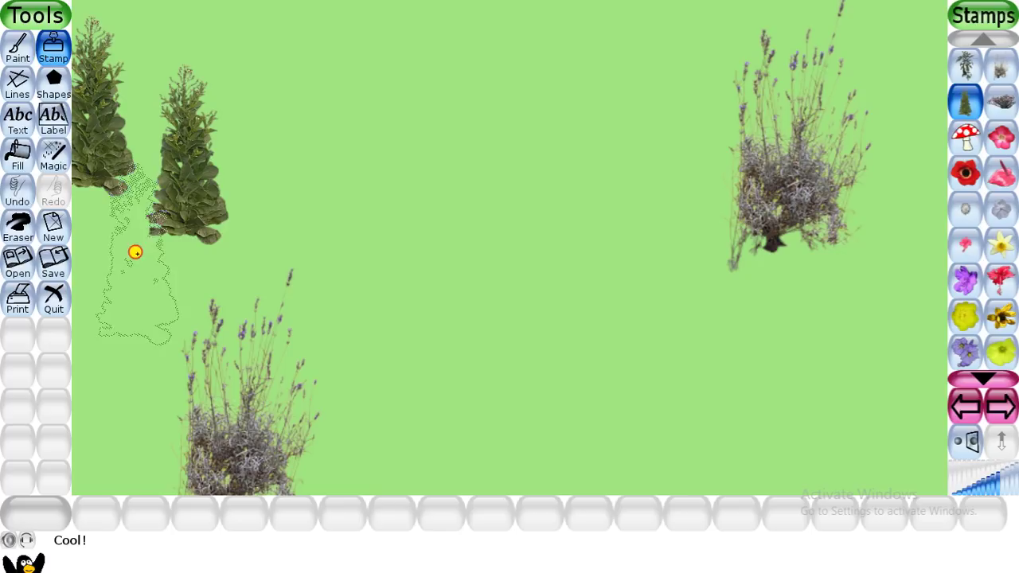
{"action": "left_click", "coordinate": [135, 252]}
Step: Stamp three holm oaks along the drawing's upper edge: one beside the lettuces, one right of centre and one behind the right lavender
{"action": "left_click", "coordinate": [976, 105]}
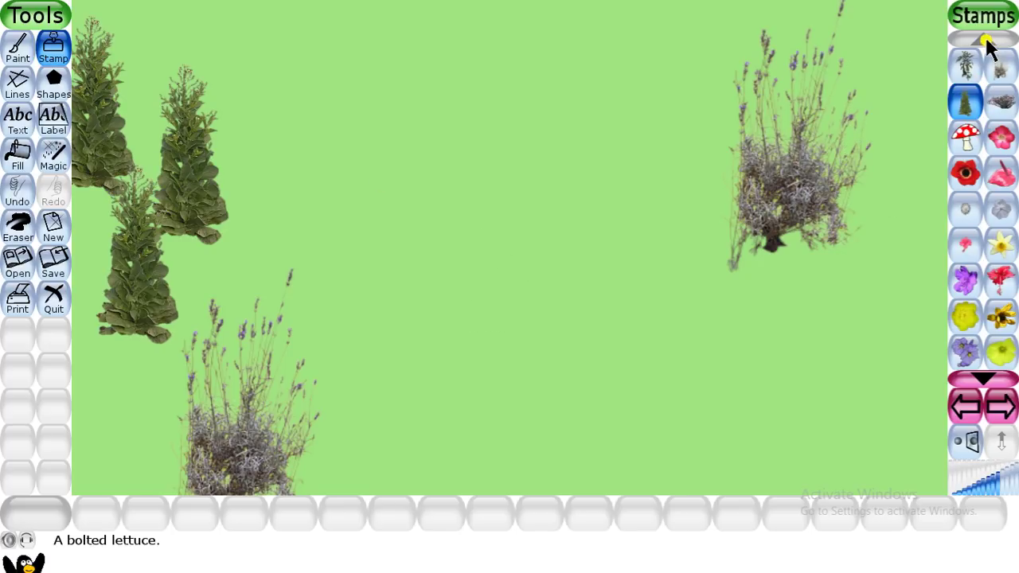
{"action": "left_click", "coordinate": [984, 377]}
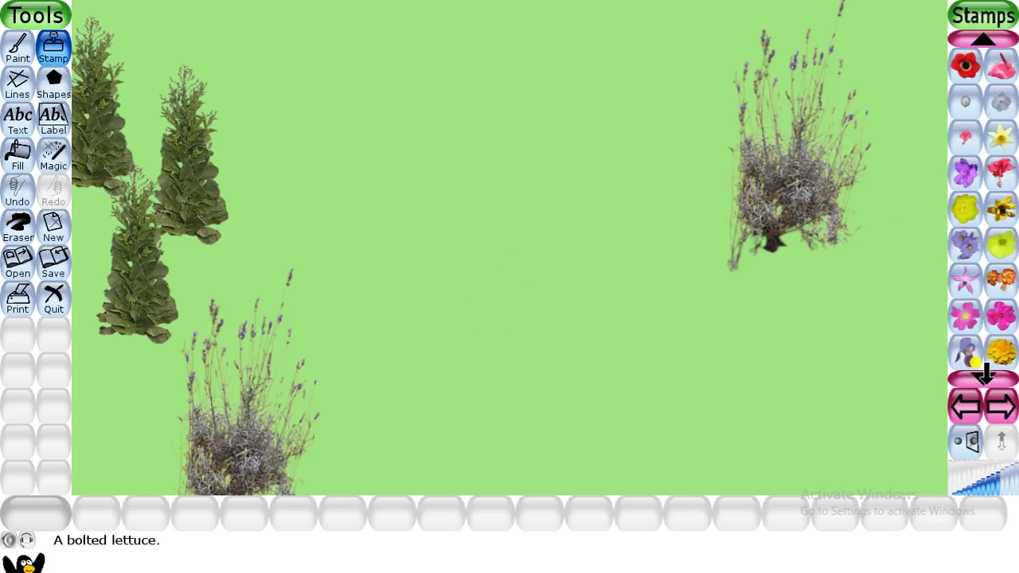
{"action": "left_click", "coordinate": [984, 377]}
{"action": "left_click", "coordinate": [1002, 317]}
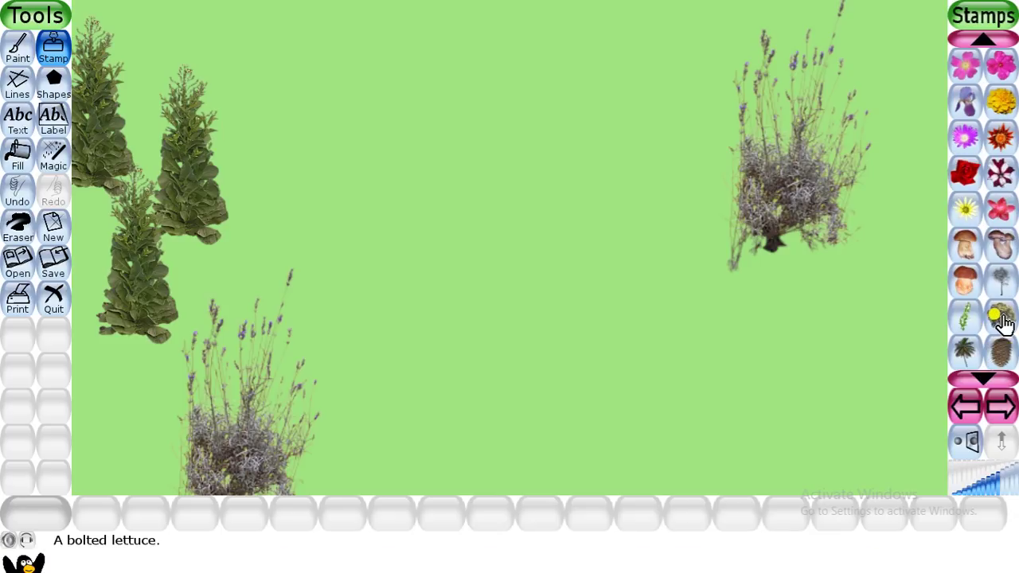
{"action": "left_click", "coordinate": [612, 75]}
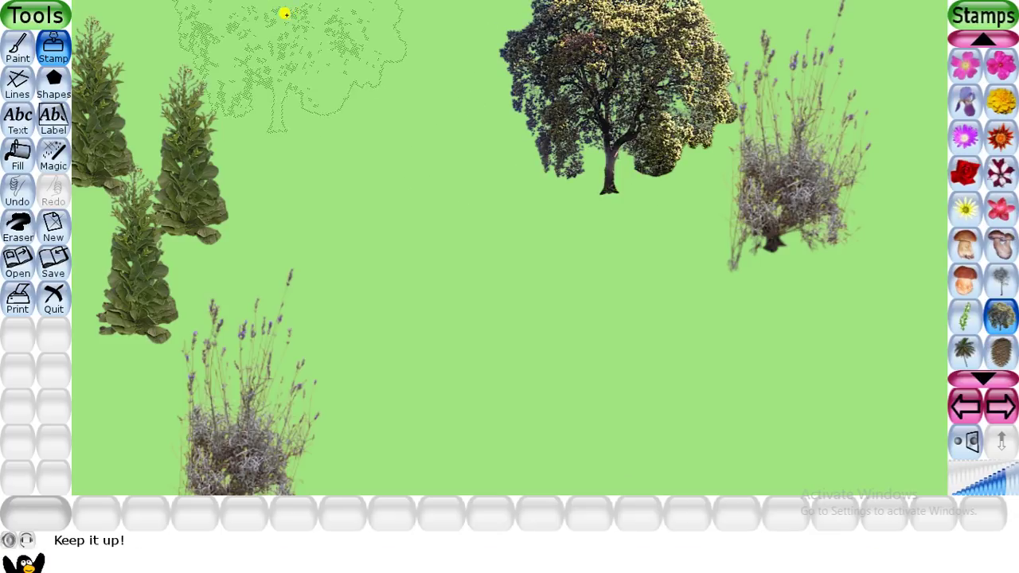
{"action": "left_click", "coordinate": [251, 1]}
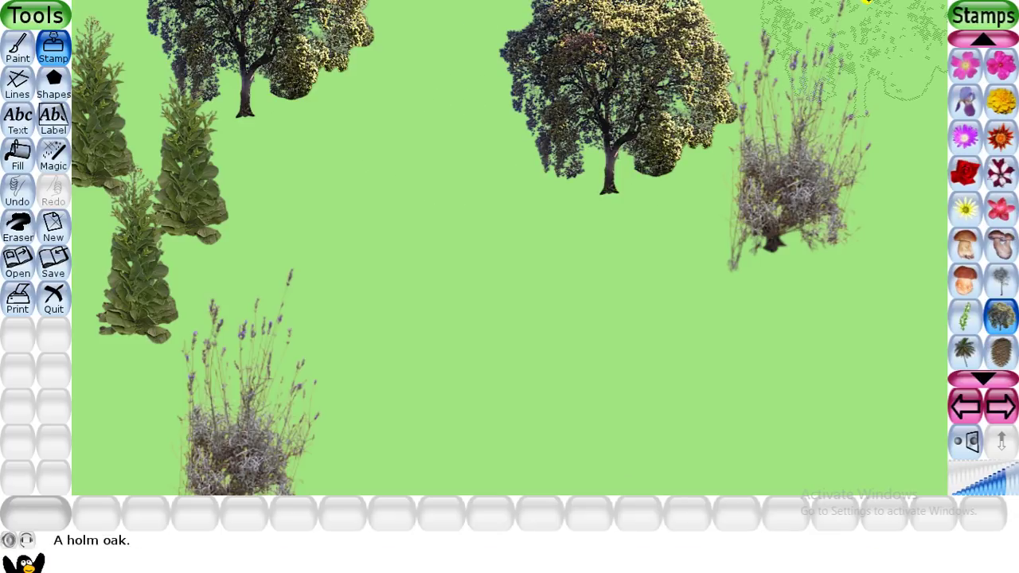
{"action": "left_click", "coordinate": [867, 5]}
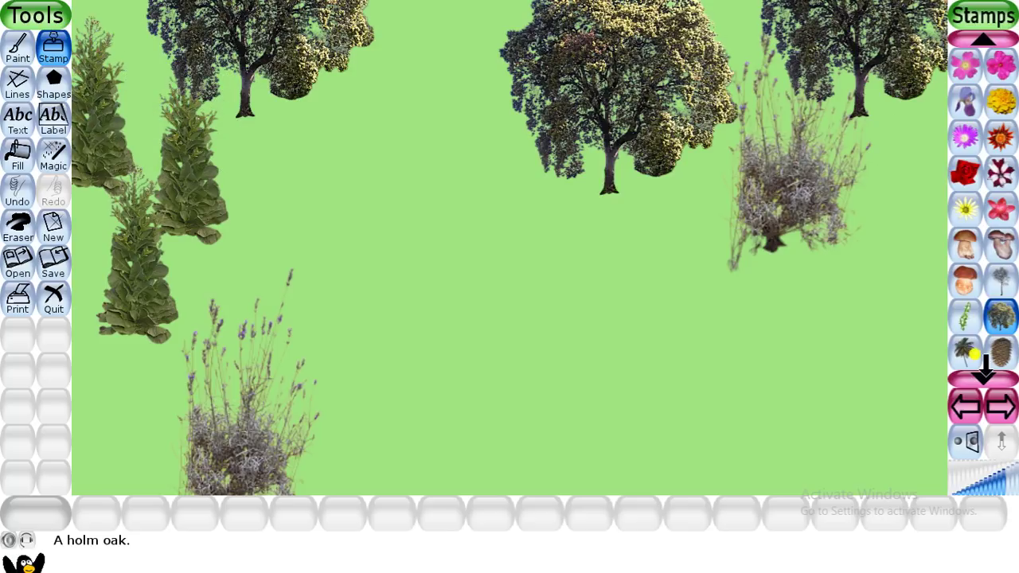
Step: Stamp the Sun at the drawing's upper edge between the left and middle holm oaks
{"action": "left_click", "coordinate": [1001, 410]}
{"action": "left_click", "coordinate": [1001, 410]}
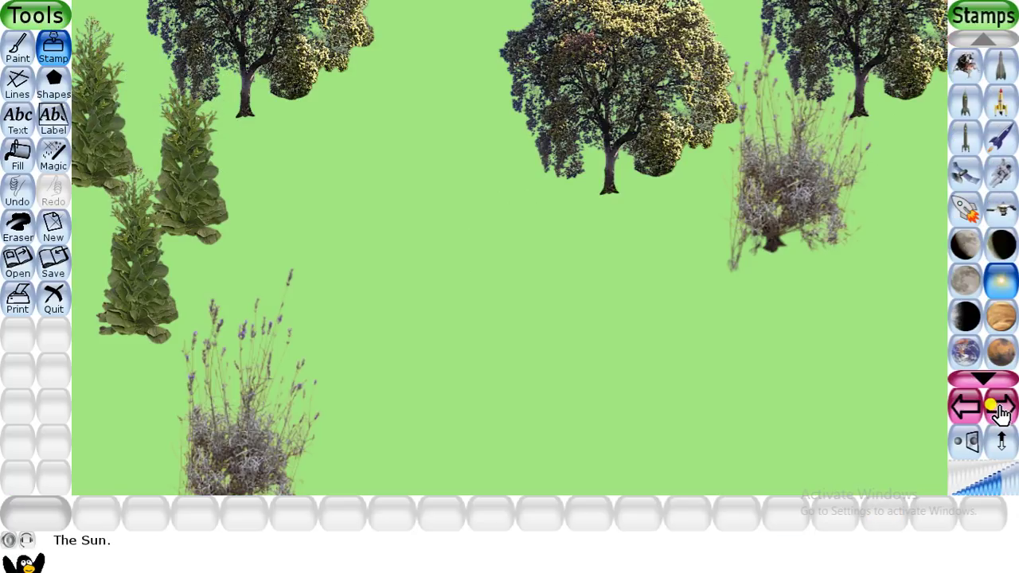
{"action": "left_click", "coordinate": [1001, 410]}
{"action": "left_click", "coordinate": [966, 408]}
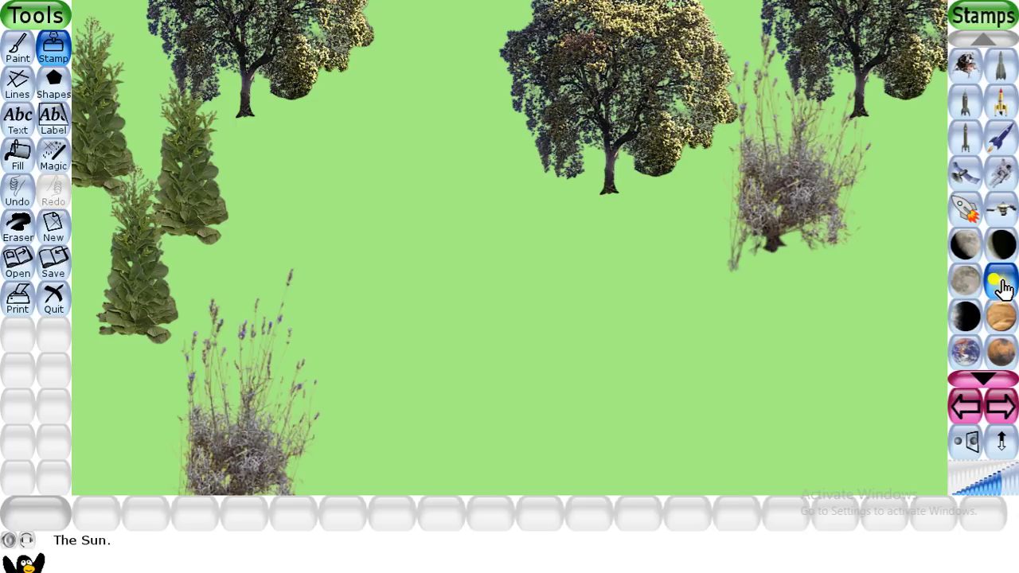
{"action": "left_click", "coordinate": [429, 21]}
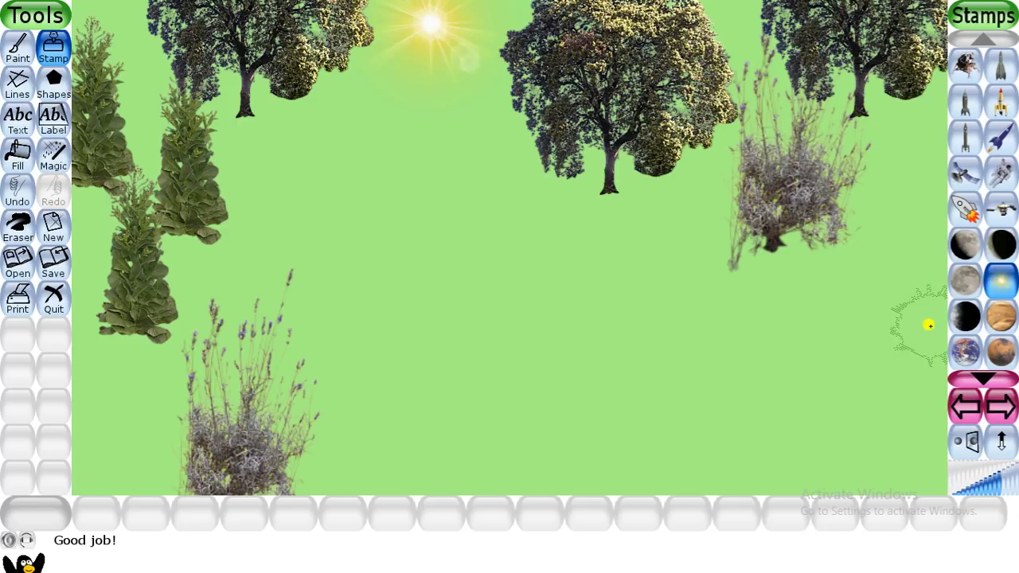
Step: Stamp an antlered, front-facing deer in the middle of the clearing, just below the middle holm oak
{"action": "left_click", "coordinate": [972, 411]}
{"action": "left_click", "coordinate": [973, 411]}
{"action": "left_click", "coordinate": [971, 409]}
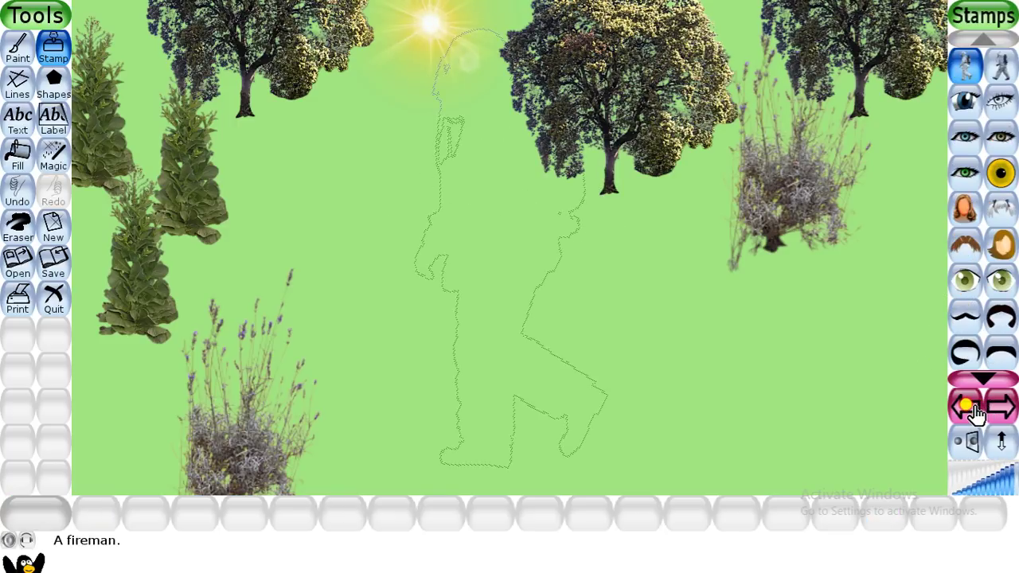
{"action": "left_click", "coordinate": [971, 410]}
{"action": "left_click", "coordinate": [971, 409]}
{"action": "left_click", "coordinate": [971, 409]}
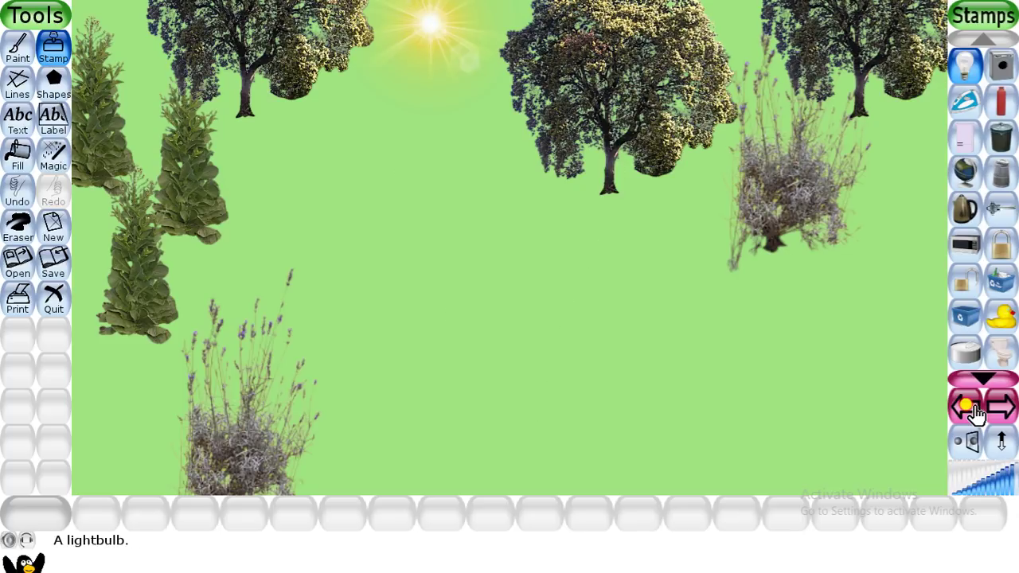
{"action": "left_click", "coordinate": [972, 410]}
{"action": "left_click", "coordinate": [972, 410]}
{"action": "left_click", "coordinate": [971, 409]}
{"action": "left_click", "coordinate": [972, 409]}
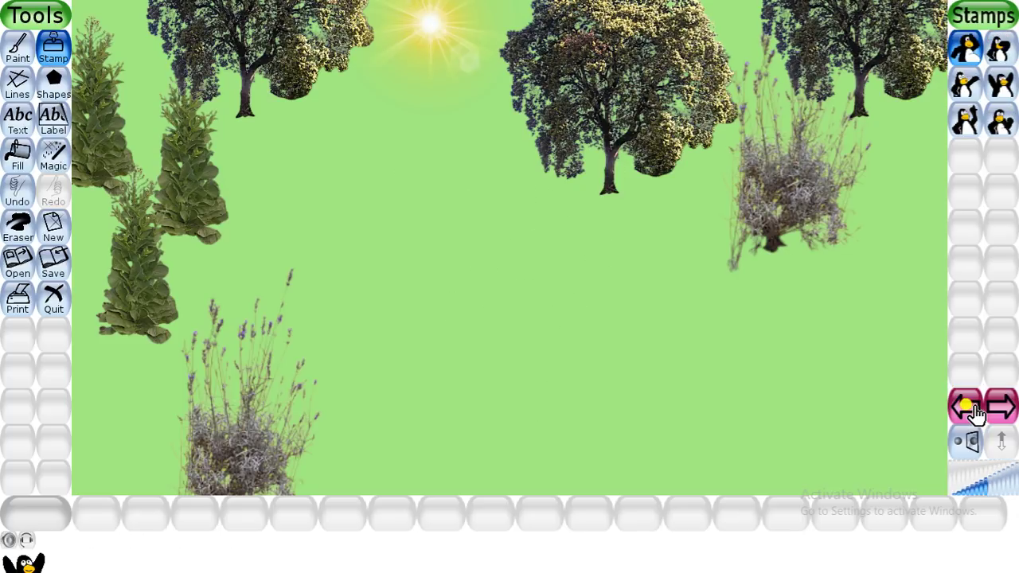
{"action": "left_click", "coordinate": [972, 409]}
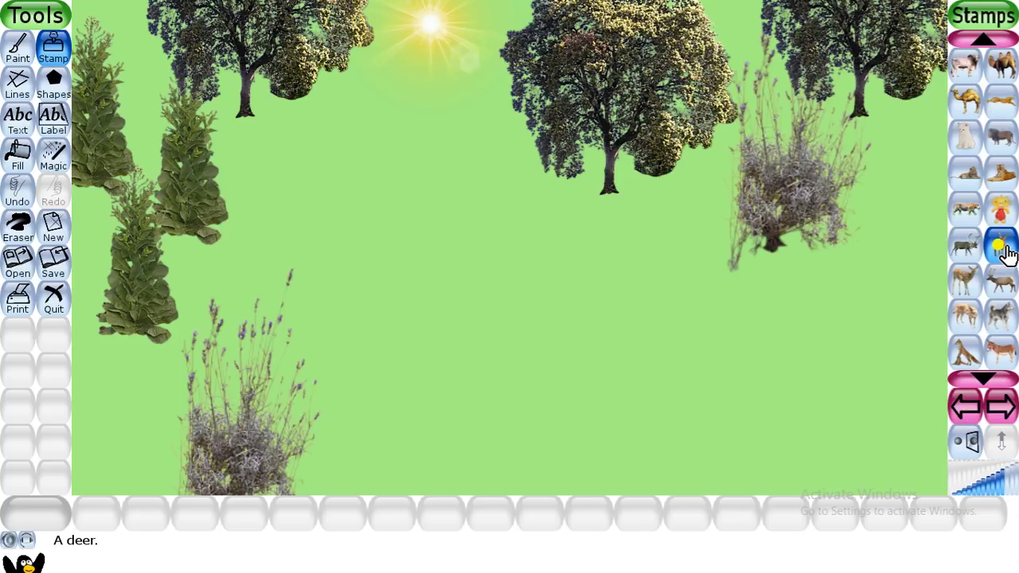
{"action": "left_click", "coordinate": [535, 270]}
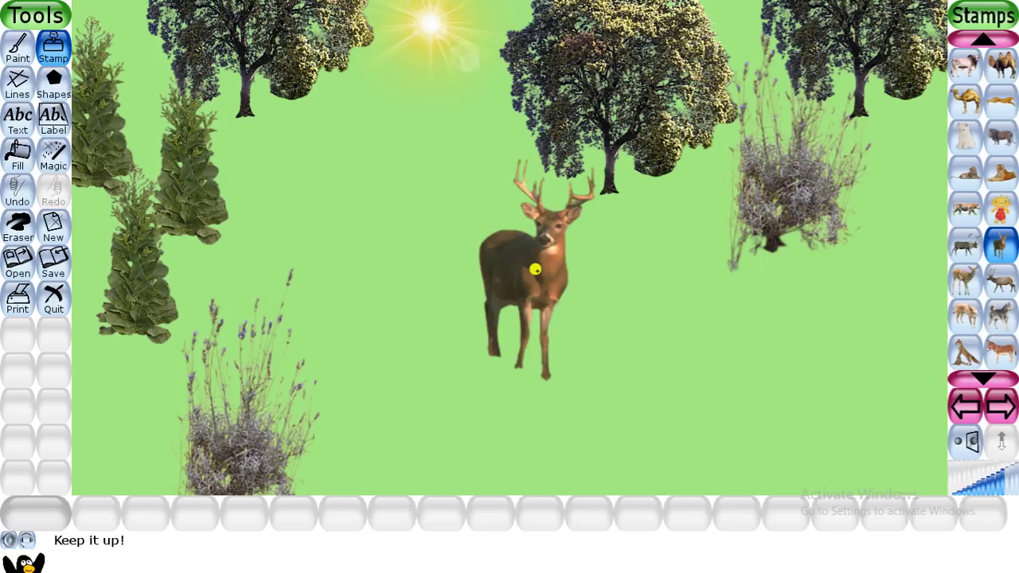
Step: Paint a solid blue river with the largest round brush, filling the lower right corner below a diagonal bank
{"action": "left_click", "coordinate": [16, 47]}
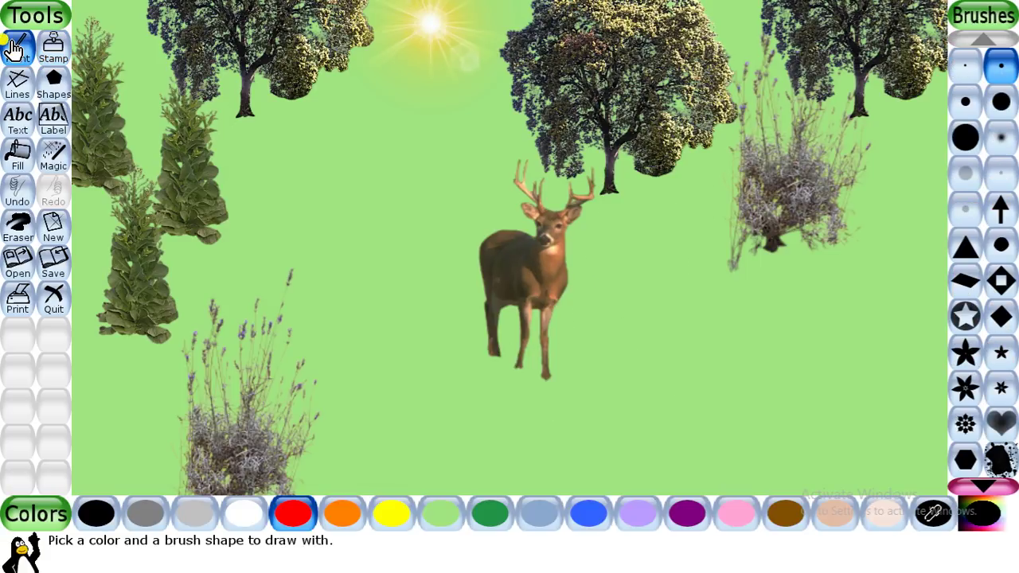
{"action": "left_click", "coordinate": [588, 514]}
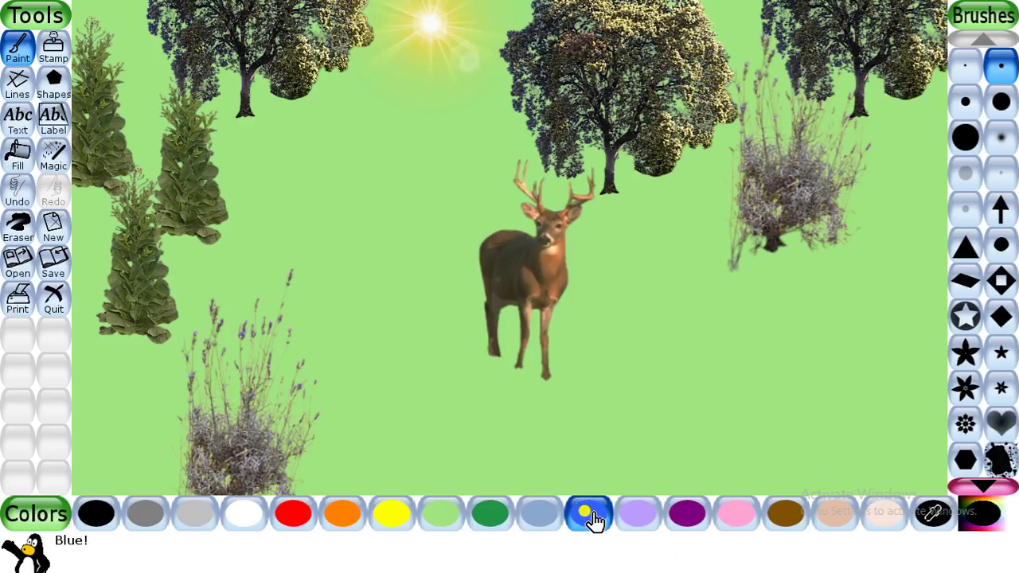
{"action": "left_click", "coordinate": [965, 137]}
{"action": "left_click_drag", "start_coordinate": [360, 479], "coordinate": [951, 241]}
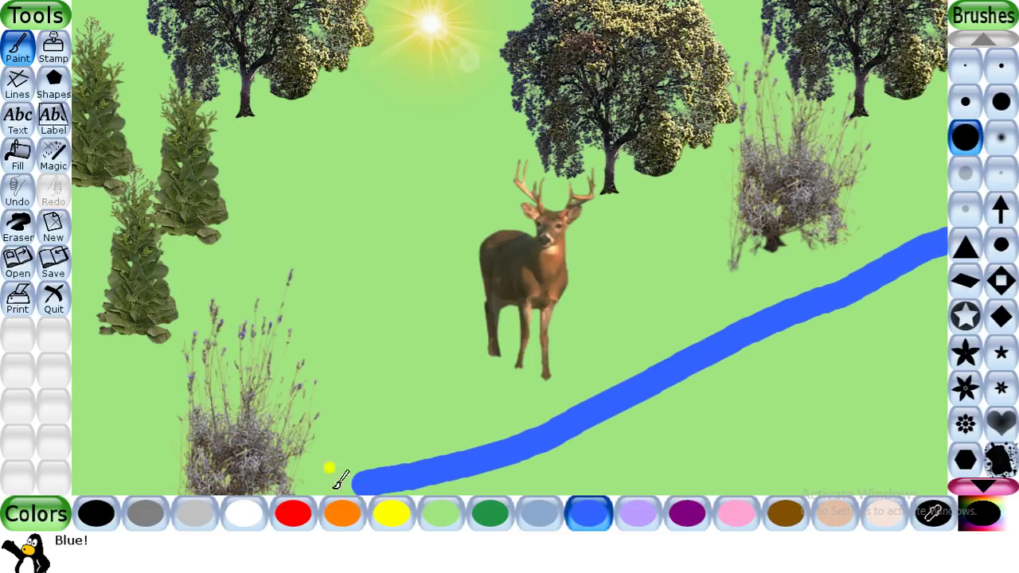
{"action": "mouse_move", "coordinate": [363, 476]}
{"action": "left_mouse_down"}
{"action": "mouse_move", "coordinate": [320, 491]}
{"action": "mouse_move", "coordinate": [872, 454]}
{"action": "mouse_move", "coordinate": [913, 370]}
{"action": "mouse_move", "coordinate": [828, 433]}
{"action": "mouse_move", "coordinate": [664, 464]}
{"action": "mouse_move", "coordinate": [388, 544]}
{"action": "mouse_move", "coordinate": [567, 434]}
{"action": "mouse_move", "coordinate": [415, 460]}
{"action": "mouse_move", "coordinate": [883, 372]}
{"action": "mouse_move", "coordinate": [869, 352]}
{"action": "mouse_move", "coordinate": [875, 373]}
{"action": "mouse_move", "coordinate": [816, 397]}
{"action": "mouse_move", "coordinate": [697, 420]}
{"action": "mouse_move", "coordinate": [683, 377]}
{"action": "mouse_move", "coordinate": [929, 282]}
{"action": "mouse_move", "coordinate": [939, 451]}
{"action": "mouse_move", "coordinate": [926, 456]}
{"action": "mouse_move", "coordinate": [746, 471]}
{"action": "mouse_move", "coordinate": [625, 506]}
{"action": "mouse_move", "coordinate": [705, 454]}
{"action": "mouse_move", "coordinate": [922, 409]}
{"action": "mouse_move", "coordinate": [907, 418]}
{"action": "mouse_move", "coordinate": [918, 375]}
{"action": "mouse_move", "coordinate": [880, 360]}
{"action": "mouse_move", "coordinate": [799, 365]}
{"action": "mouse_move", "coordinate": [905, 283]}
{"action": "mouse_move", "coordinate": [776, 350]}
{"action": "mouse_move", "coordinate": [778, 370]}
{"action": "mouse_move", "coordinate": [604, 418]}
{"action": "mouse_move", "coordinate": [648, 387]}
{"action": "mouse_move", "coordinate": [750, 353]}
{"action": "mouse_move", "coordinate": [900, 264]}
{"action": "mouse_move", "coordinate": [913, 312]}
{"action": "mouse_move", "coordinate": [847, 344]}
{"action": "mouse_move", "coordinate": [843, 425]}
{"action": "left_mouse_up"}
{"action": "mouse_move", "coordinate": [873, 446]}
{"action": "left_mouse_down"}
{"action": "mouse_move", "coordinate": [795, 458]}
{"action": "mouse_move", "coordinate": [658, 449]}
{"action": "mouse_move", "coordinate": [646, 433]}
{"action": "mouse_move", "coordinate": [695, 420]}
{"action": "mouse_move", "coordinate": [564, 450]}
{"action": "left_mouse_up"}
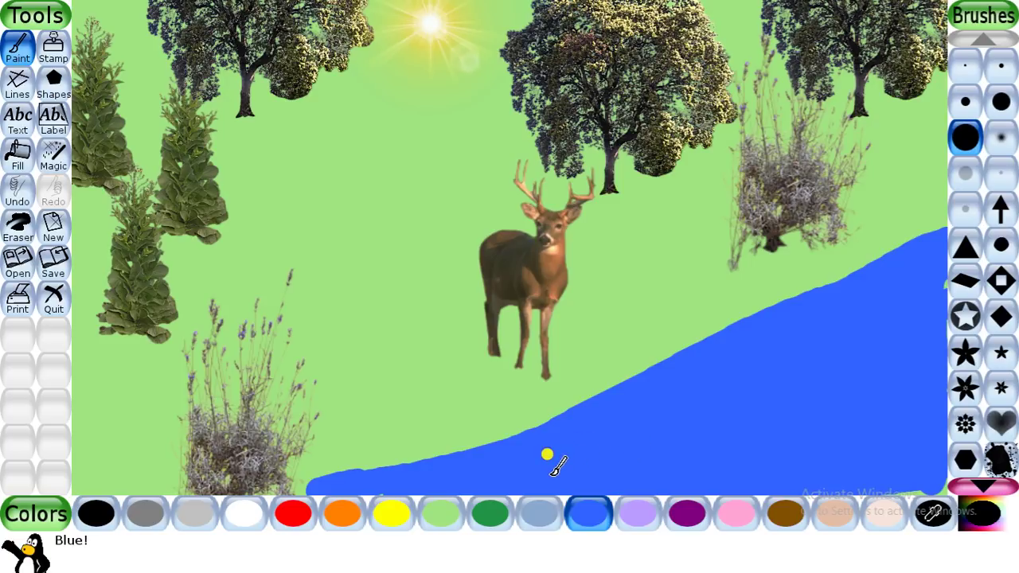
Step: Paint nine short dark blue ripple strokes across the river with a small round brush
{"action": "left_click", "coordinate": [984, 514]}
{"action": "mouse_move", "coordinate": [442, 263]}
{"action": "left_mouse_down"}
{"action": "mouse_move", "coordinate": [430, 284]}
{"action": "mouse_move", "coordinate": [465, 278]}
{"action": "mouse_move", "coordinate": [371, 279]}
{"action": "left_mouse_up"}
{"action": "left_click", "coordinate": [1003, 70]}
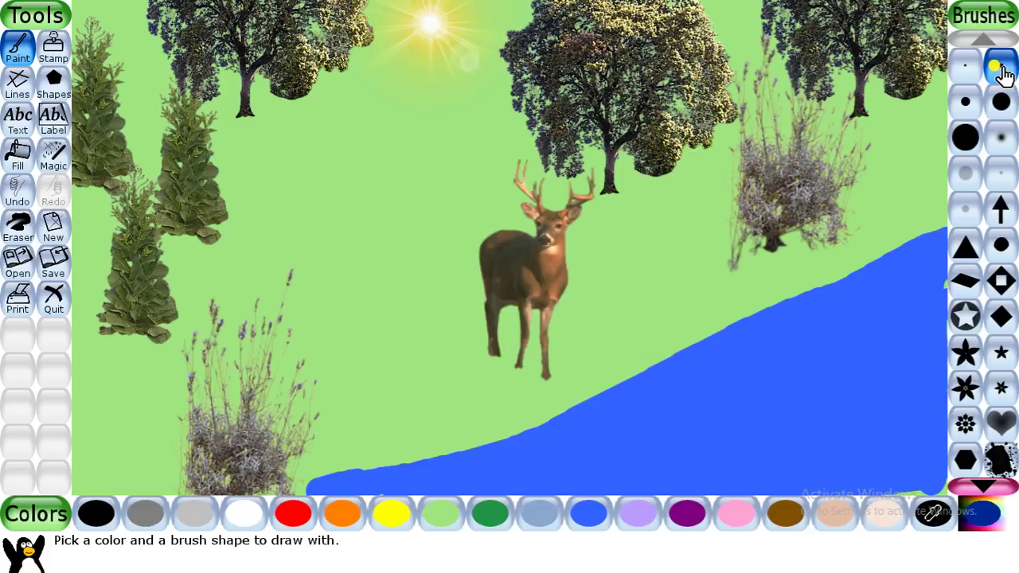
{"action": "left_click_drag", "start_coordinate": [485, 459], "coordinate": [550, 451]}
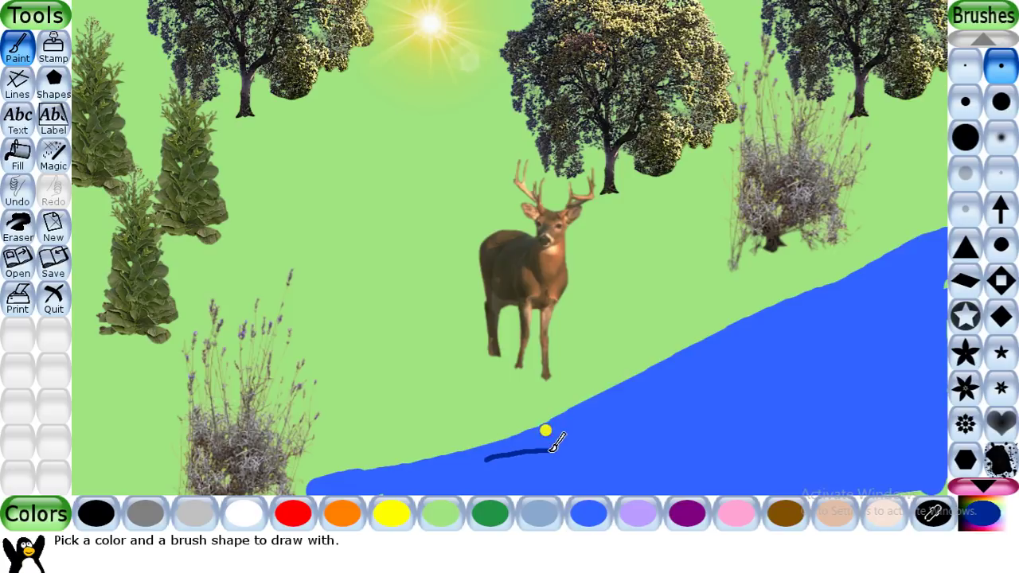
{"action": "left_click_drag", "start_coordinate": [628, 430], "coordinate": [665, 419]}
{"action": "left_click_drag", "start_coordinate": [731, 382], "coordinate": [780, 354]}
{"action": "left_click_drag", "start_coordinate": [838, 325], "coordinate": [888, 298]}
{"action": "left_click_drag", "start_coordinate": [656, 468], "coordinate": [700, 450]}
{"action": "left_click_drag", "start_coordinate": [753, 420], "coordinate": [798, 399]}
{"action": "left_click_drag", "start_coordinate": [862, 367], "coordinate": [908, 339]}
{"action": "left_click_drag", "start_coordinate": [828, 449], "coordinate": [864, 424]}
{"action": "left_click_drag", "start_coordinate": [892, 470], "coordinate": [926, 453]}
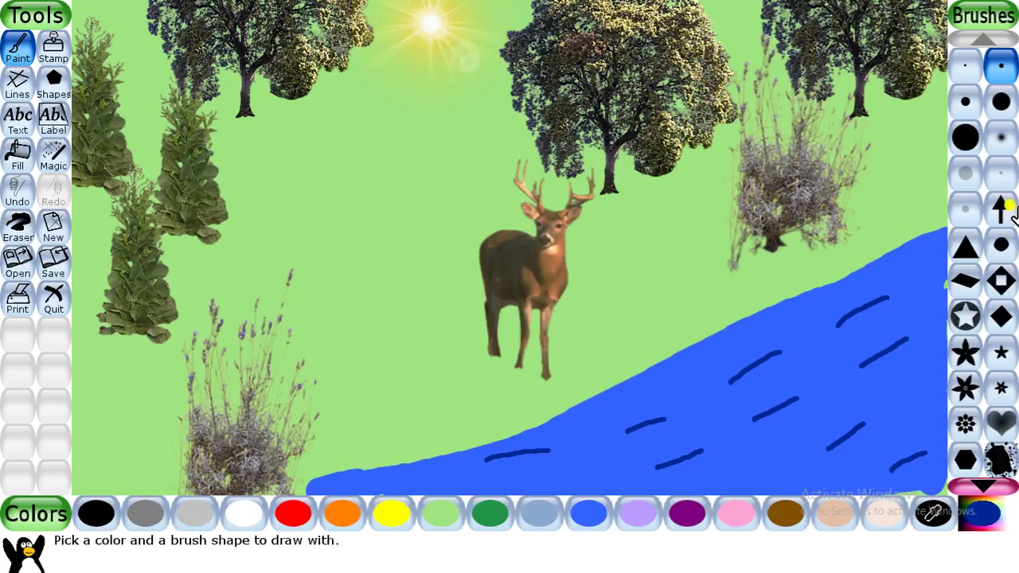
Step: Choose the grey husky dog stamp and adjust its size
{"action": "left_click", "coordinate": [30, 51]}
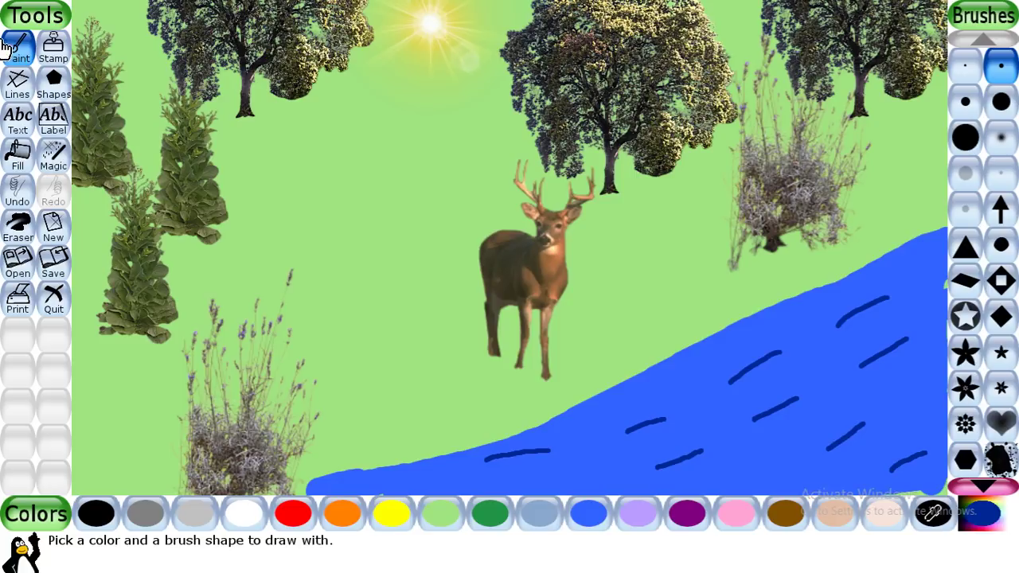
{"action": "left_click", "coordinate": [54, 46]}
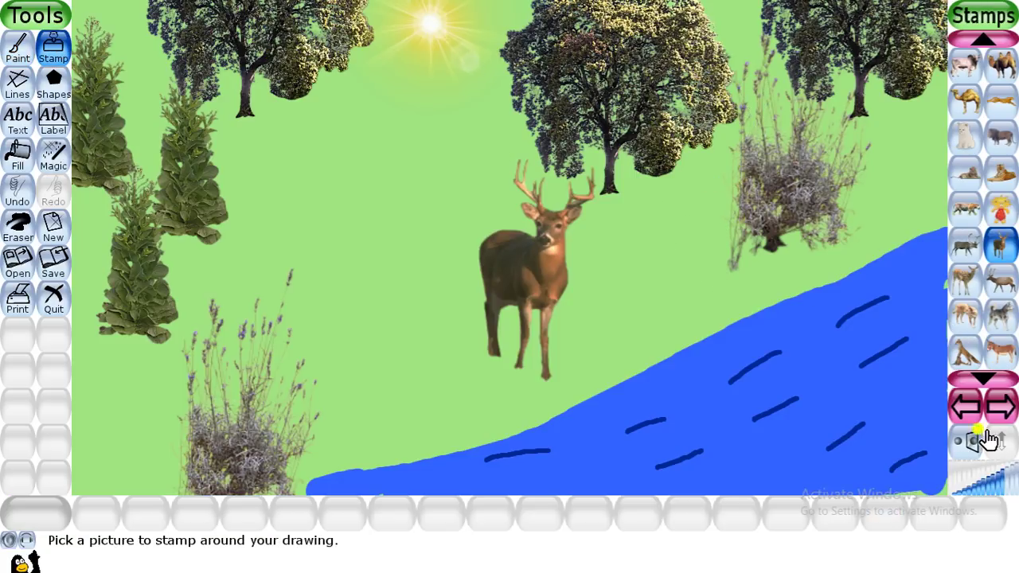
{"action": "left_click", "coordinate": [1001, 314]}
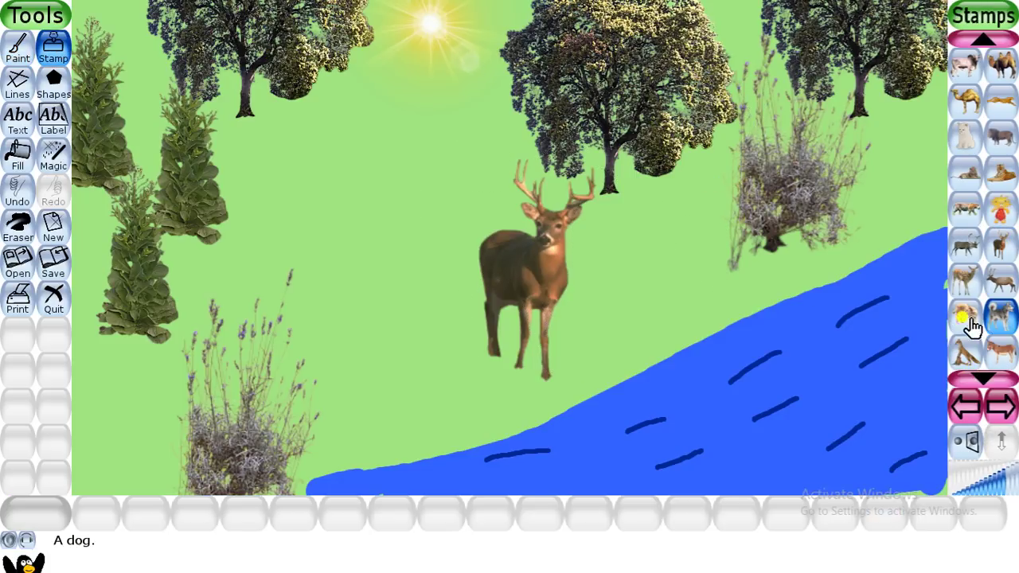
{"action": "left_click", "coordinate": [1005, 490]}
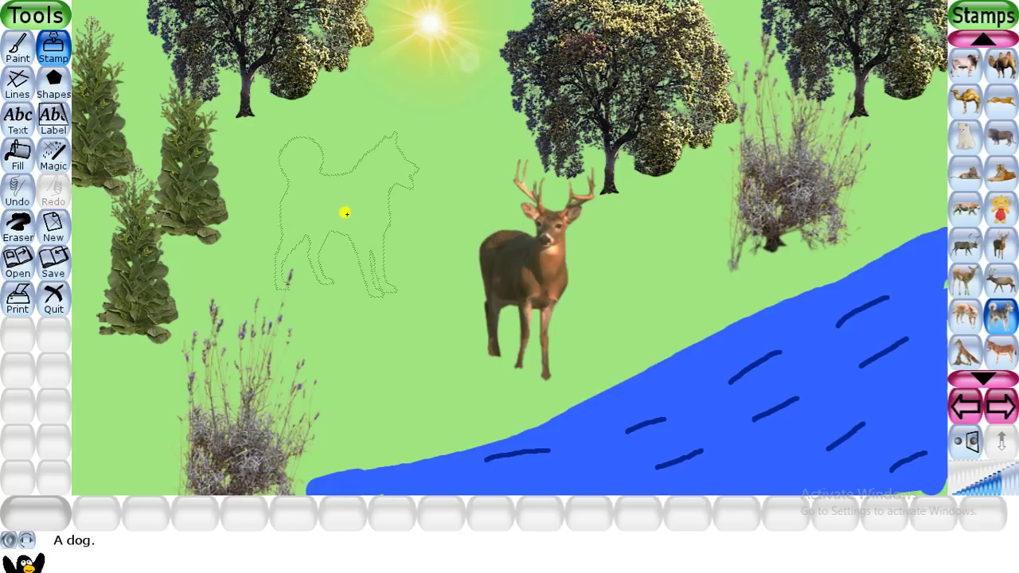
{"action": "left_click", "coordinate": [344, 213]}
{"action": "left_click", "coordinate": [330, 375]}
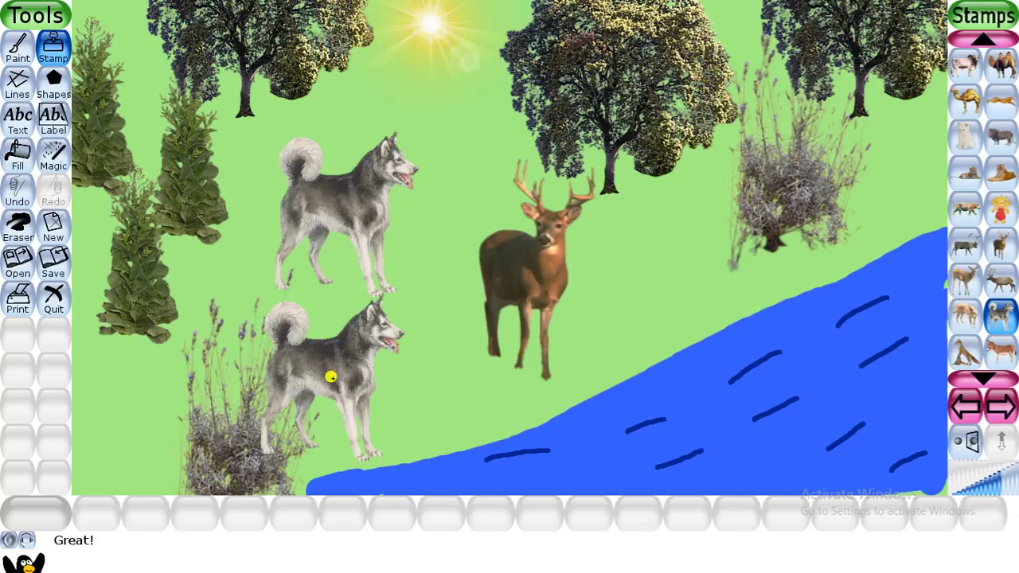
{"action": "left_click", "coordinate": [428, 303]}
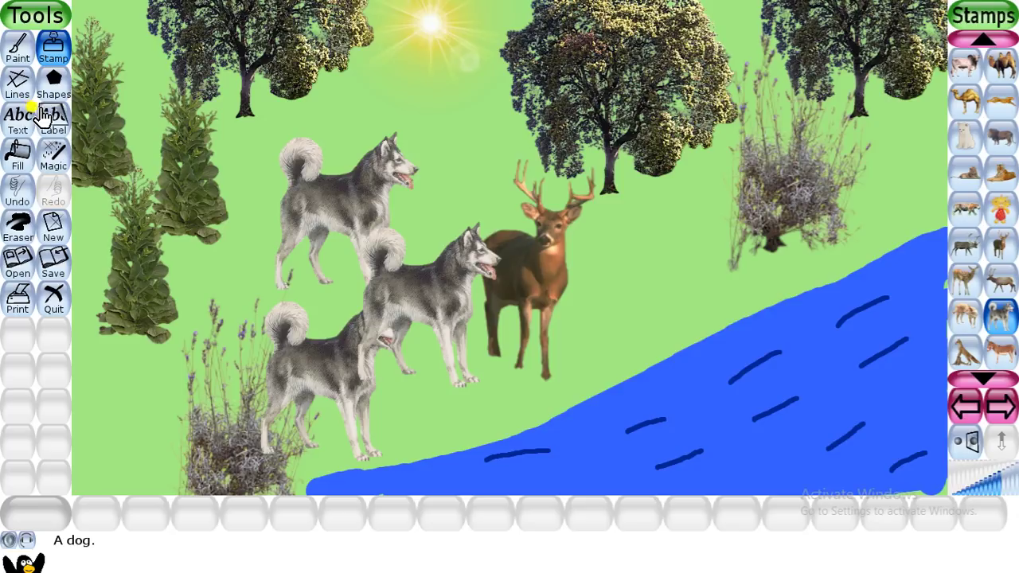
{"action": "left_click", "coordinate": [18, 193]}
{"action": "left_click", "coordinate": [18, 194]}
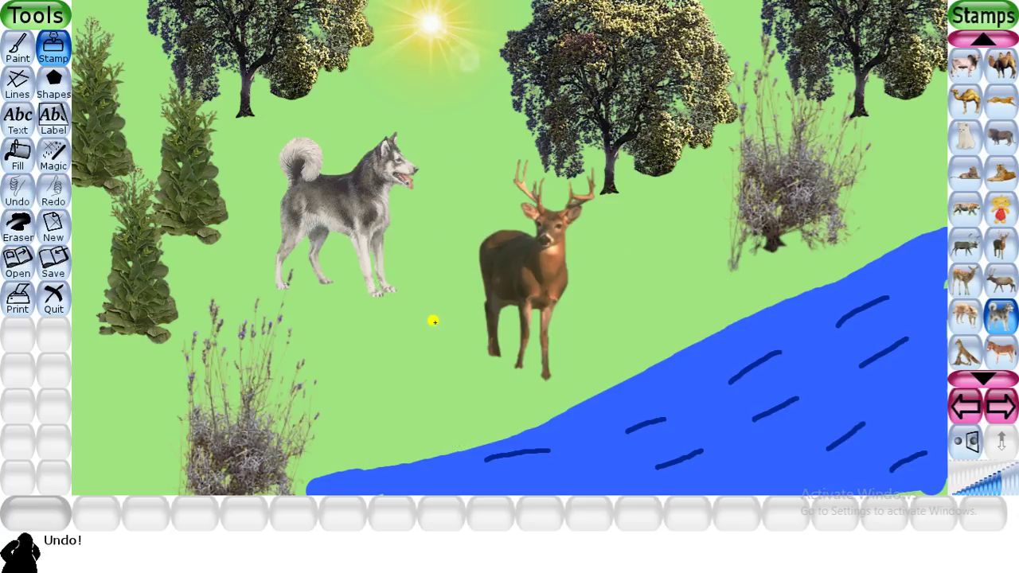
{"action": "left_click", "coordinate": [18, 201]}
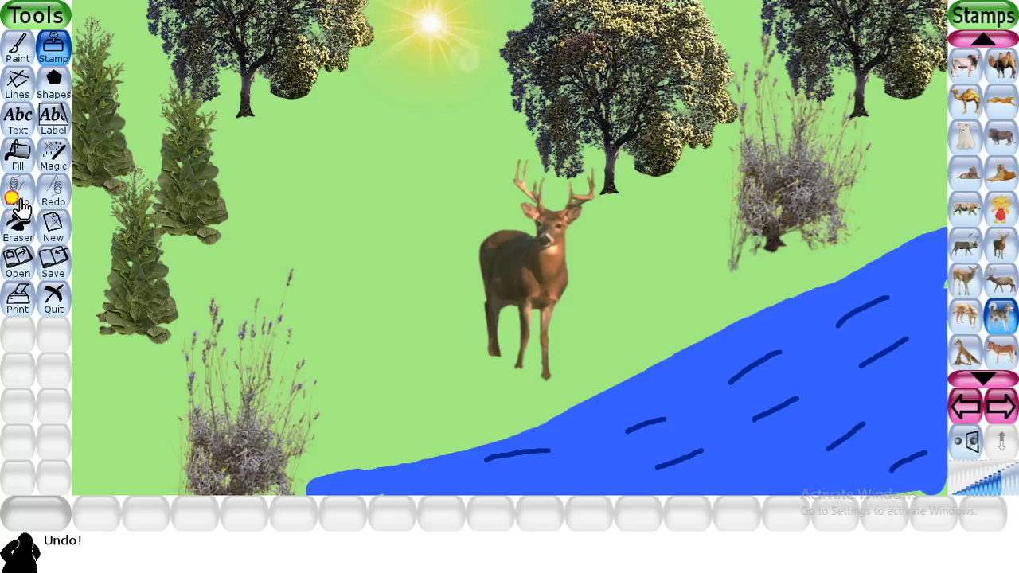
Step: Stamp two husky dogs facing the deer, one directly to its left and one above that below the Sun
{"action": "left_click", "coordinate": [410, 283]}
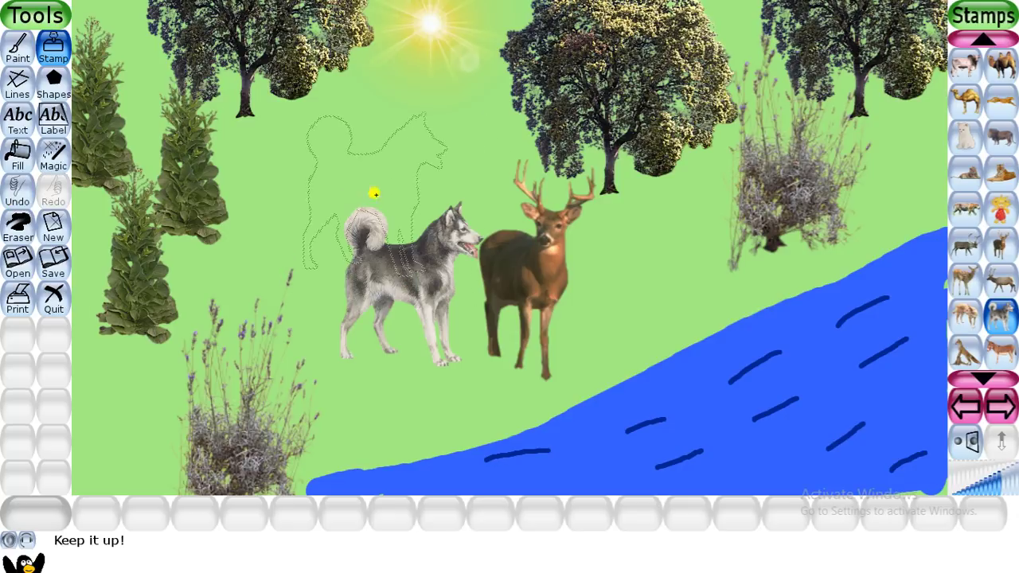
{"action": "left_click", "coordinate": [355, 139]}
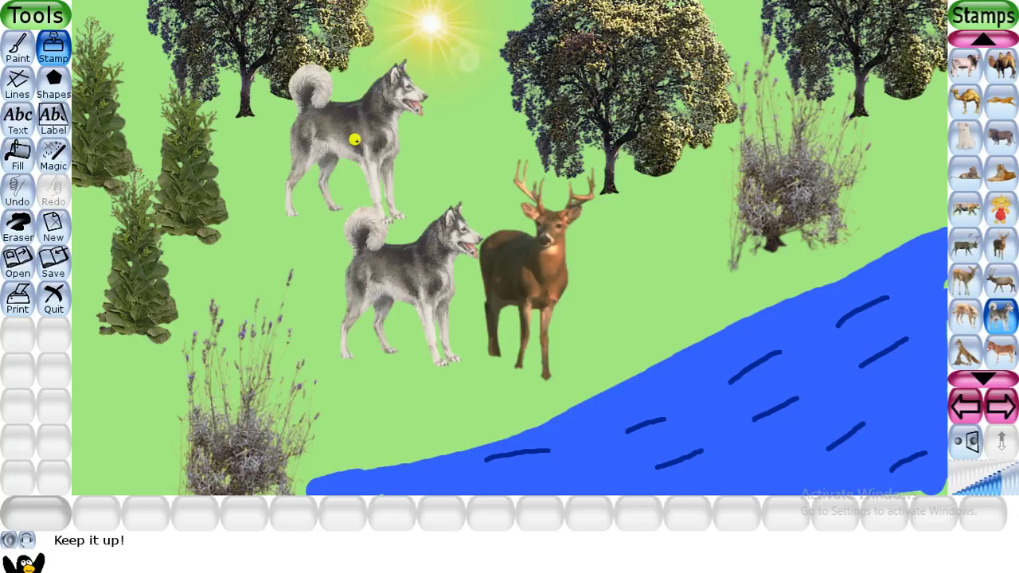
Step: Stamp a third husky dog in front of the lowest fir tree, above the lavender bush
{"action": "left_click", "coordinate": [191, 293]}
{"action": "left_click", "coordinate": [1000, 317]}
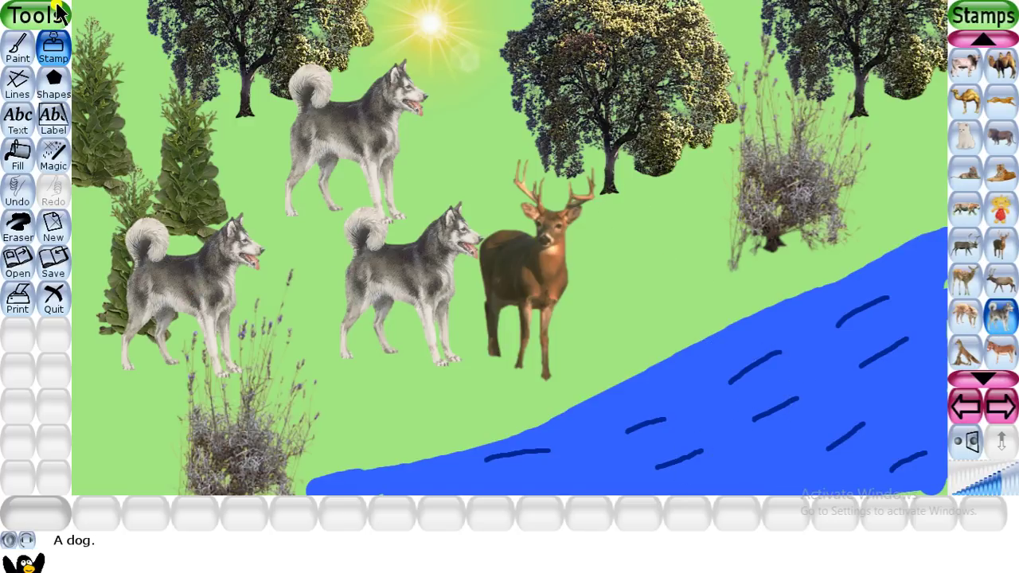
Step: Write "The dogs killed him" in red text across the deer's head and save the drawing
{"action": "left_click", "coordinate": [13, 126]}
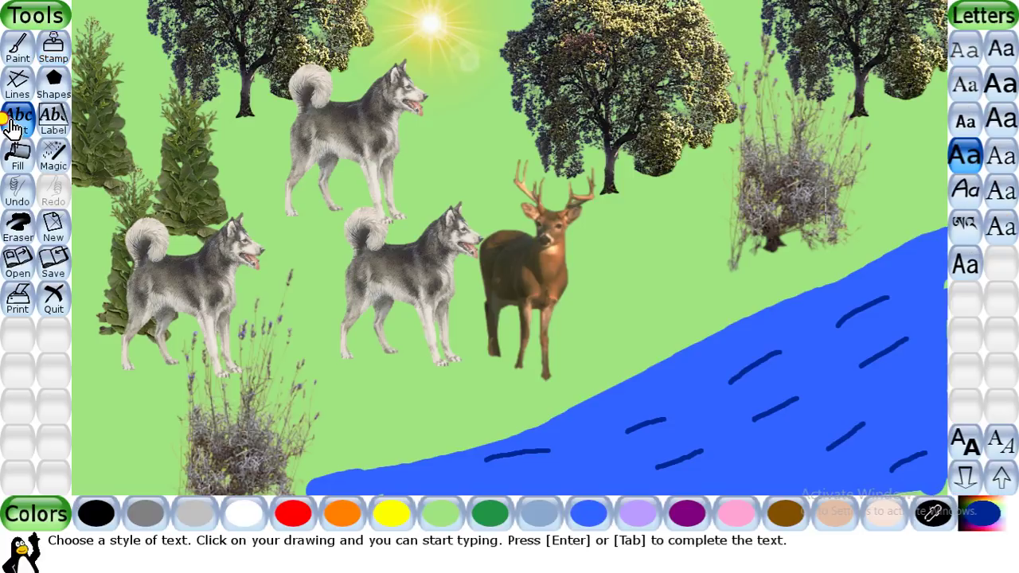
{"action": "left_click", "coordinate": [285, 525]}
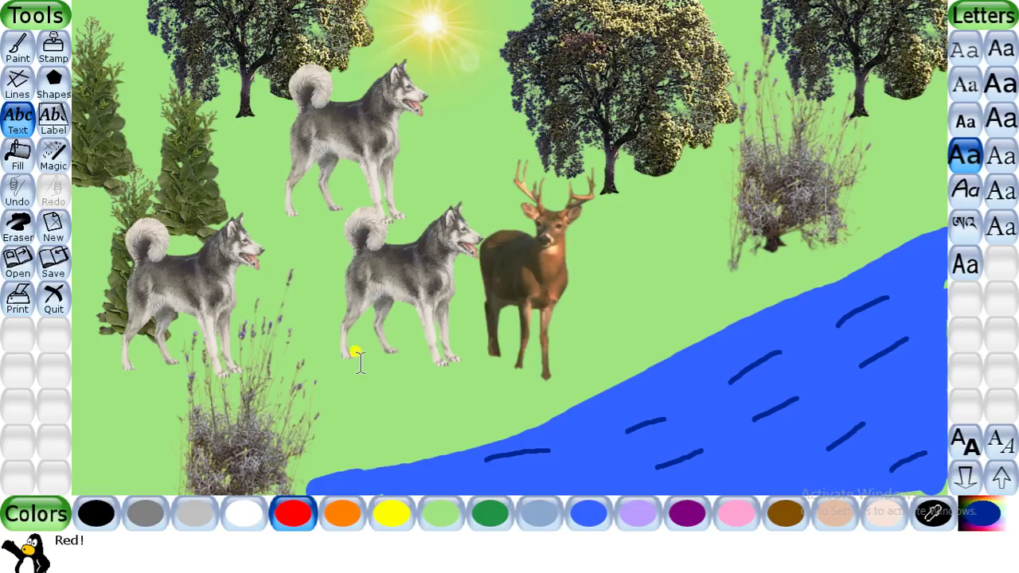
{"action": "left_click", "coordinate": [409, 202]}
{"action": "type", "text": "Th"}
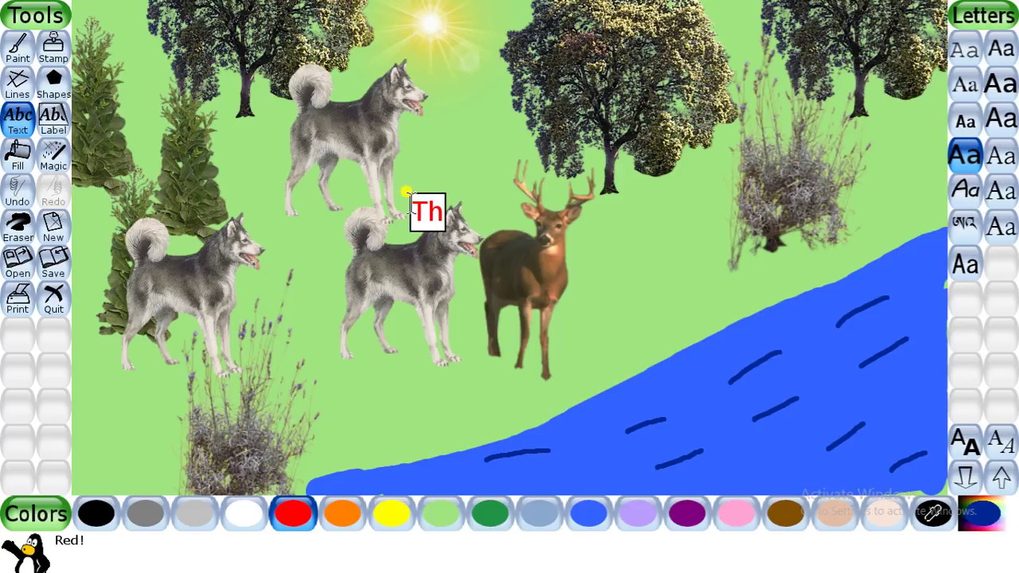
{"action": "type", "text": "e dogs killed him"}
{"action": "key", "text": "Return"}
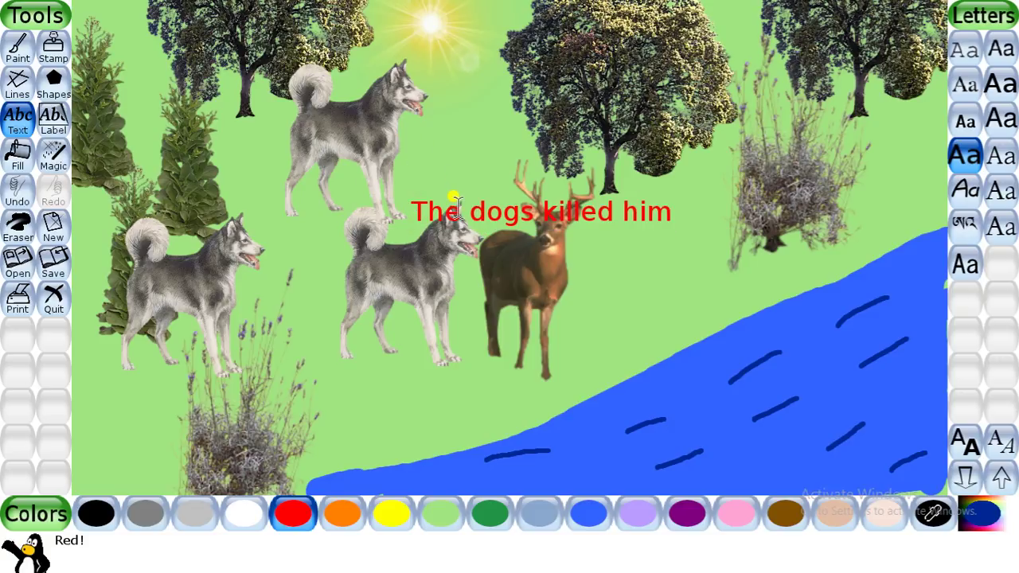
{"action": "left_click", "coordinate": [686, 251]}
{"action": "left_click", "coordinate": [64, 266]}
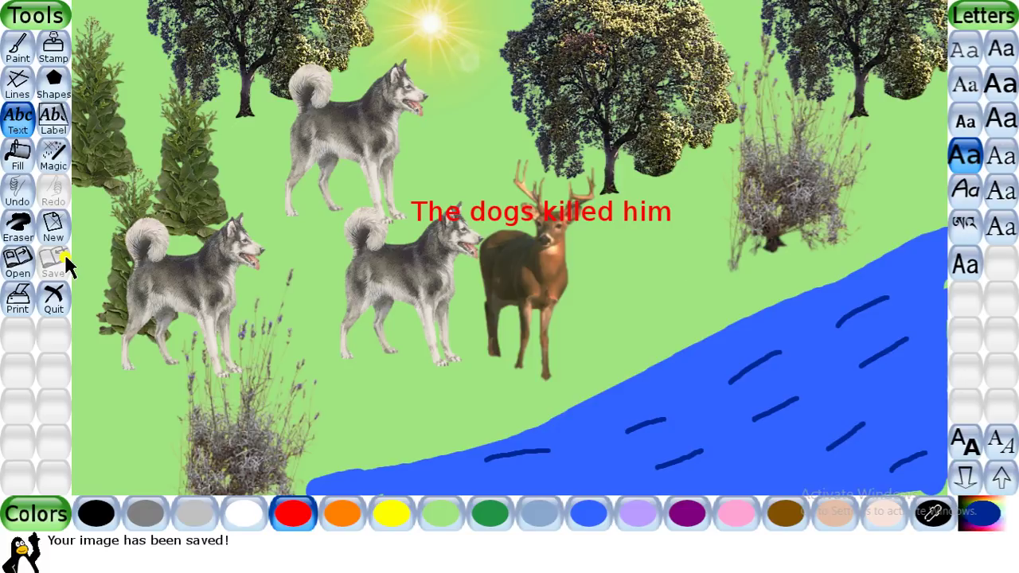
Step: Select the newer title page, the red-flower forest, the captioned river and the three-husky pictures, in that order, for a slideshow
{"action": "left_click", "coordinate": [16, 265]}
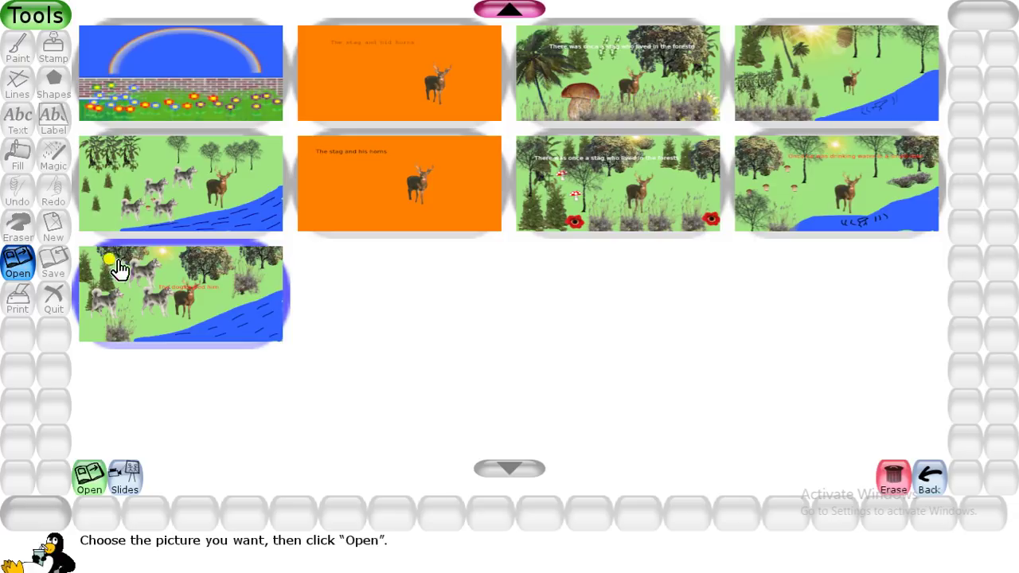
{"action": "left_click", "coordinate": [125, 484]}
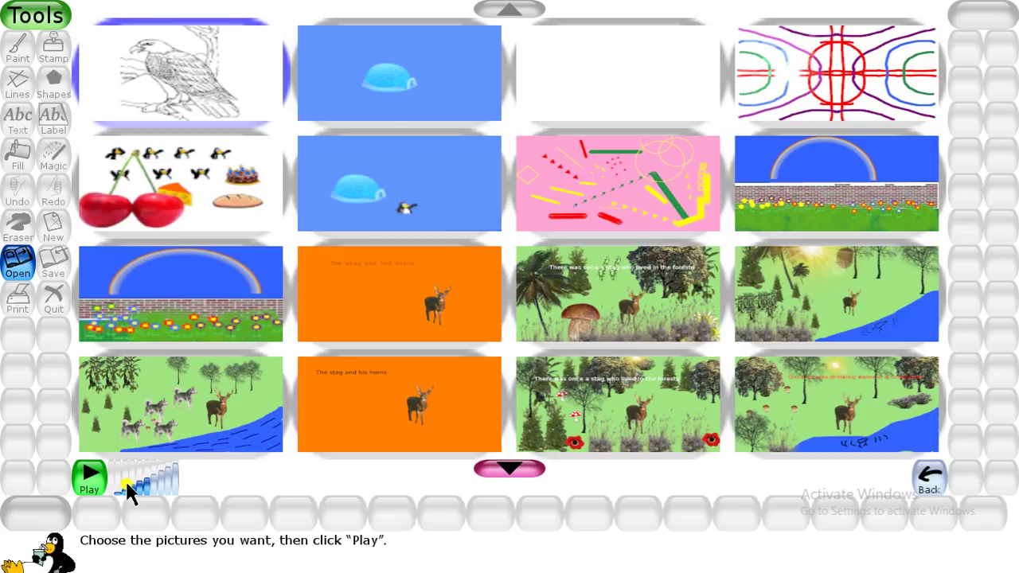
{"action": "left_click", "coordinate": [569, 459]}
{"action": "left_click", "coordinate": [508, 470]}
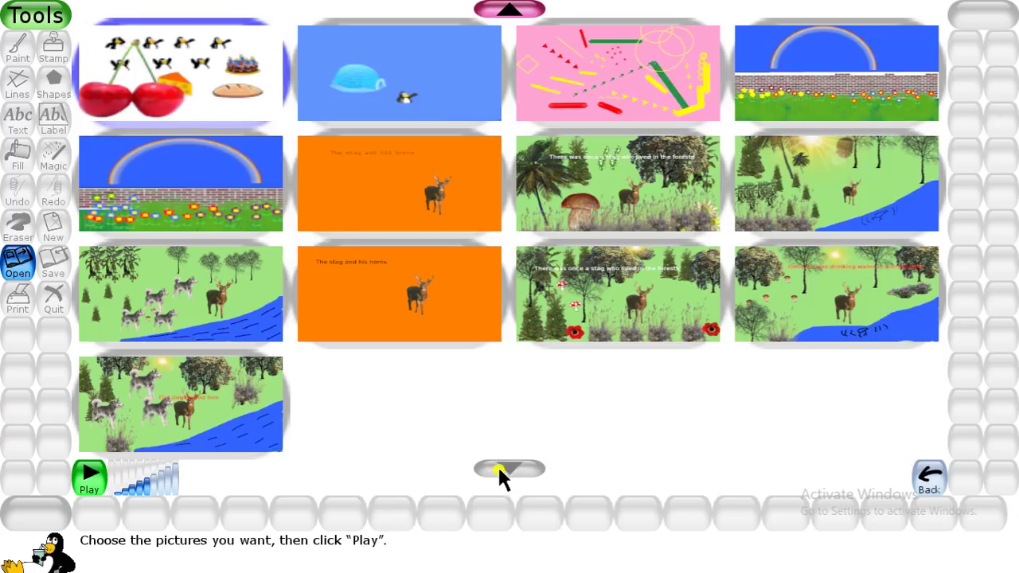
{"action": "left_click", "coordinate": [402, 292]}
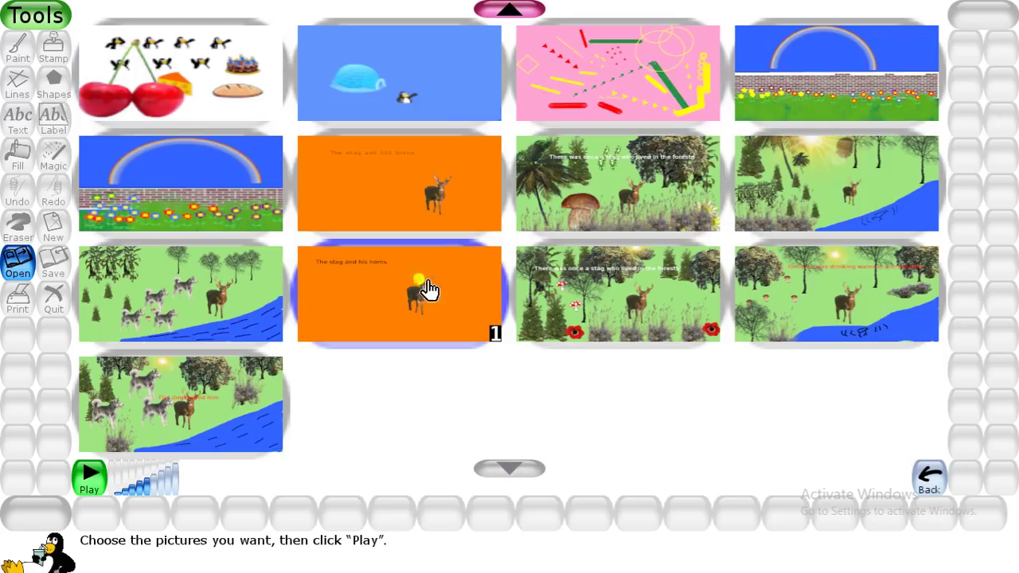
{"action": "left_click", "coordinate": [563, 298]}
{"action": "left_click", "coordinate": [854, 297]}
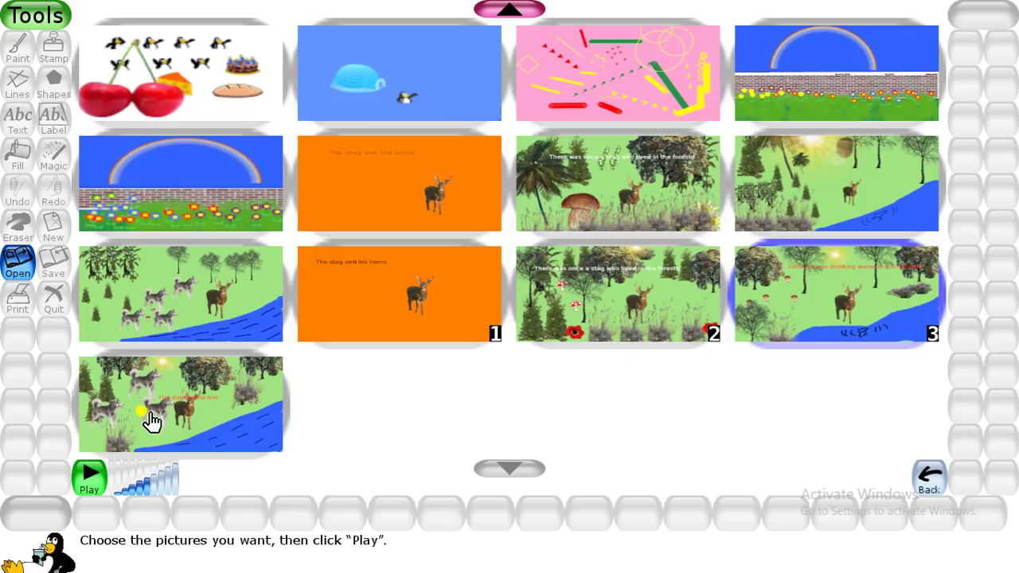
{"action": "left_click", "coordinate": [142, 410]}
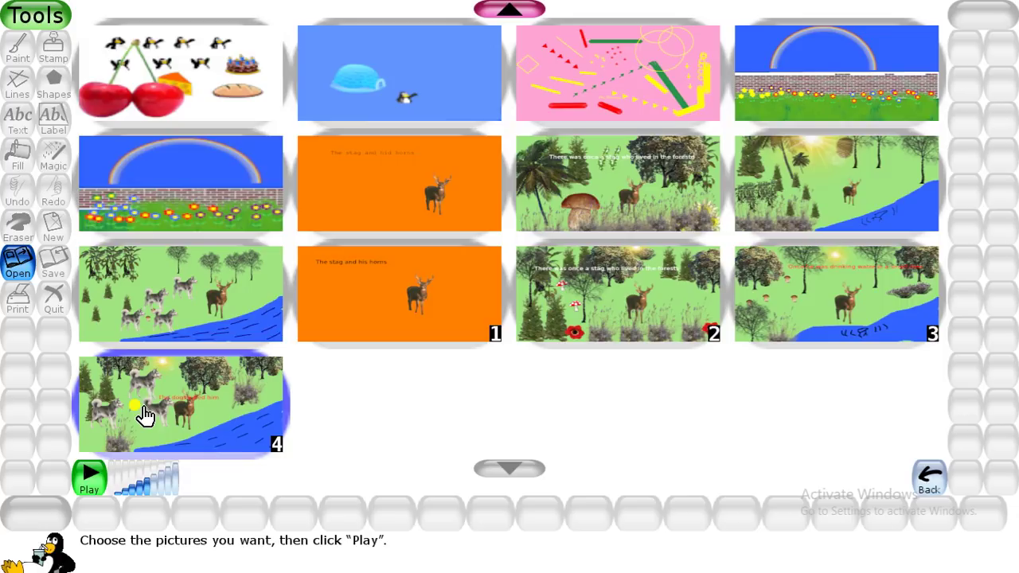
{"action": "left_click", "coordinate": [215, 423]}
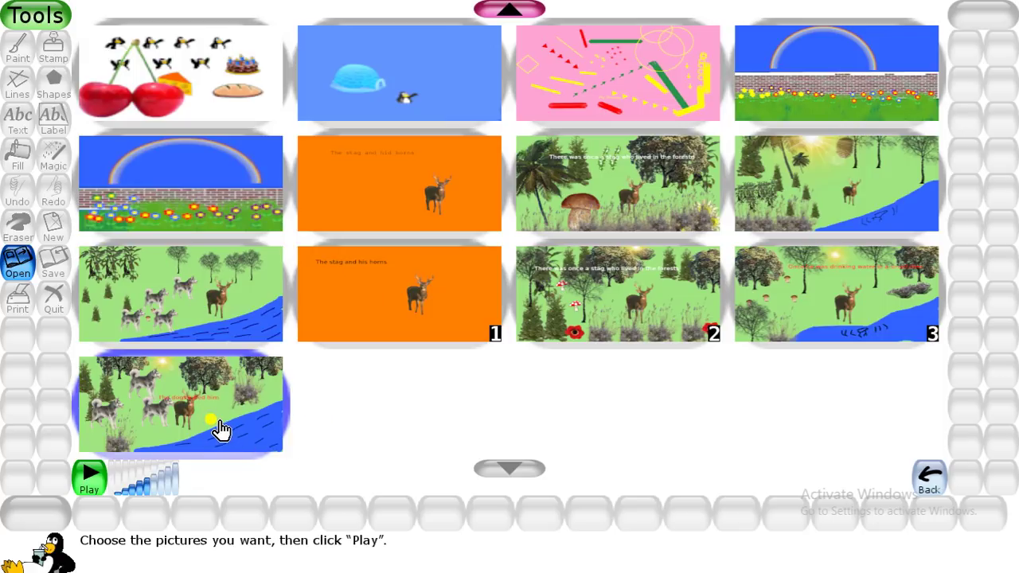
{"action": "left_click", "coordinate": [221, 430]}
Step: Lower the slideshow speed, play the selected pictures through to the dog scene, and return to the picture selection
{"action": "left_click", "coordinate": [130, 492]}
{"action": "left_click", "coordinate": [125, 491]}
{"action": "left_click", "coordinate": [87, 489]}
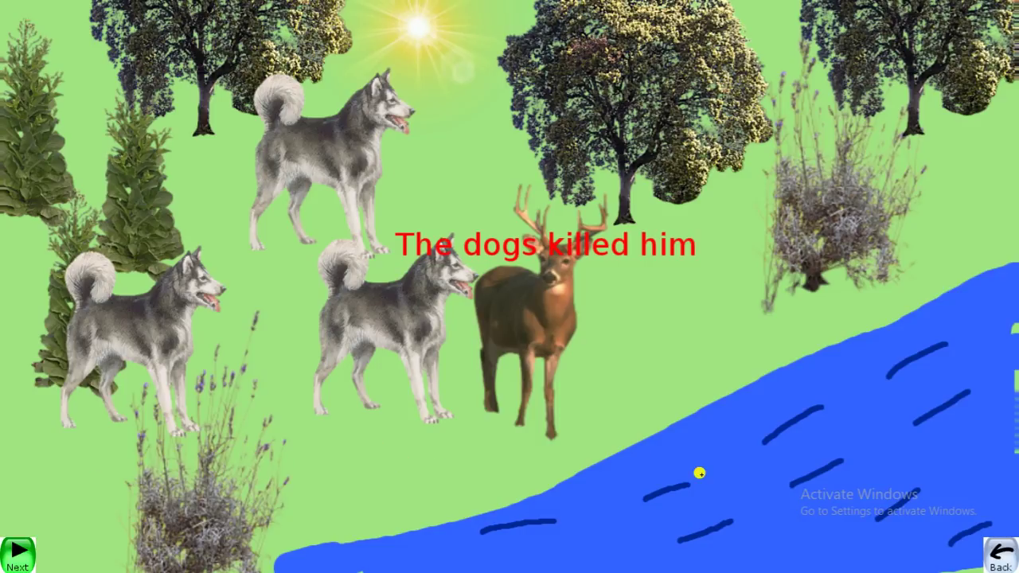
{"action": "left_click", "coordinate": [1000, 556]}
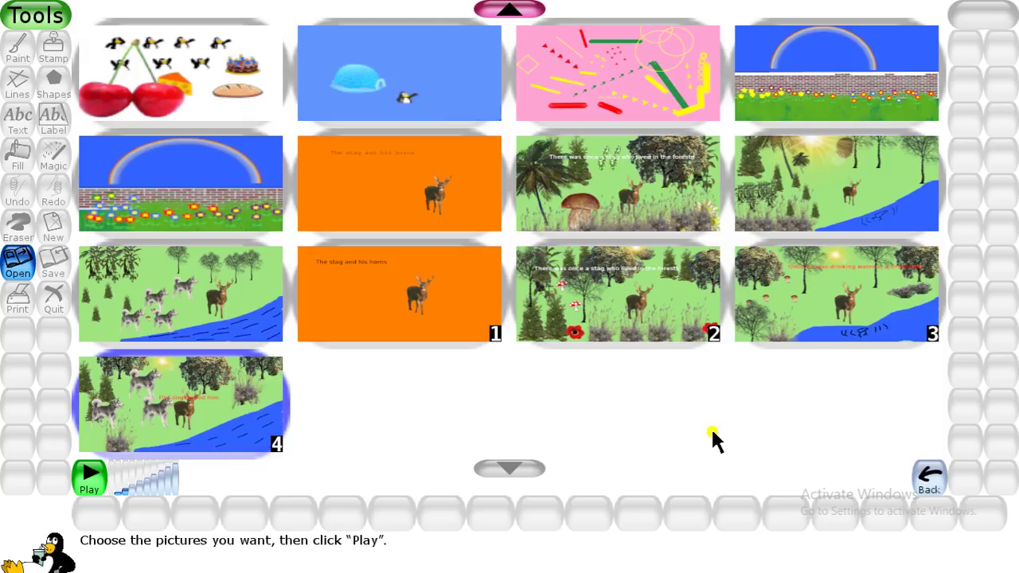
Step: Replay the story slideshow from the title page, restarting it once, and exit back to the picture selection
{"action": "left_click", "coordinate": [76, 477]}
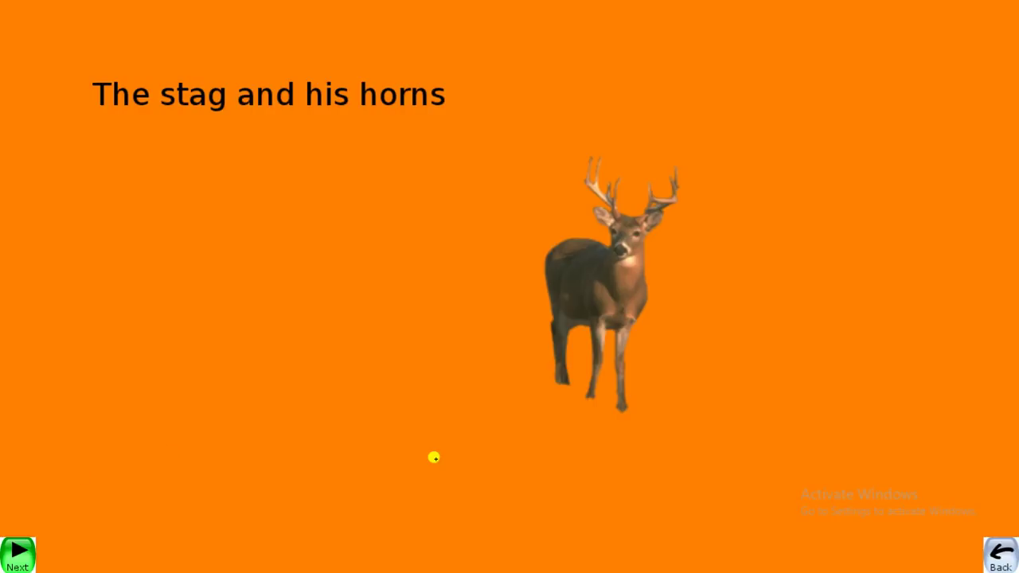
{"action": "key", "text": "Escape"}
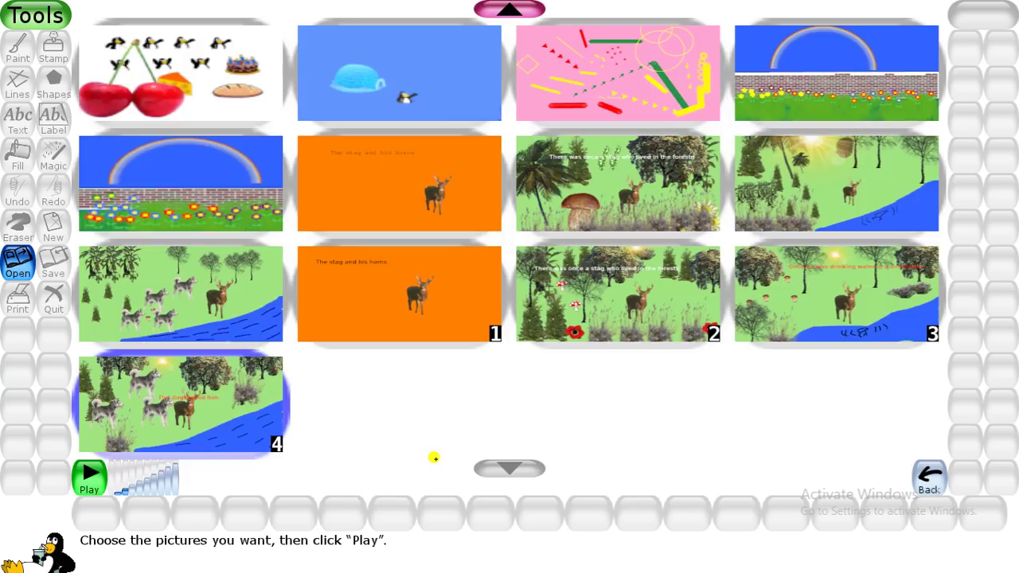
{"action": "left_click", "coordinate": [88, 479]}
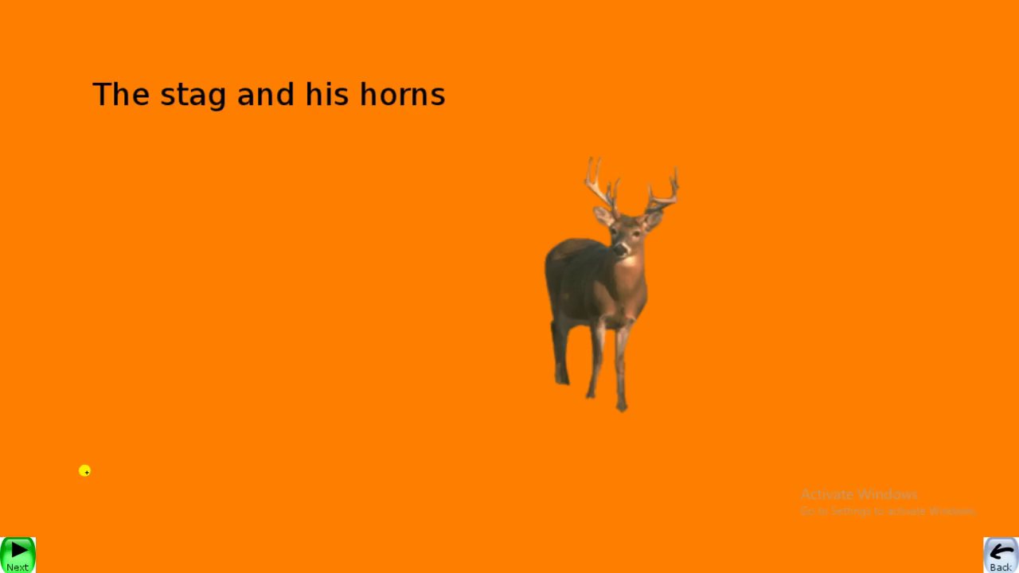
{"action": "left_click", "coordinate": [1005, 557]}
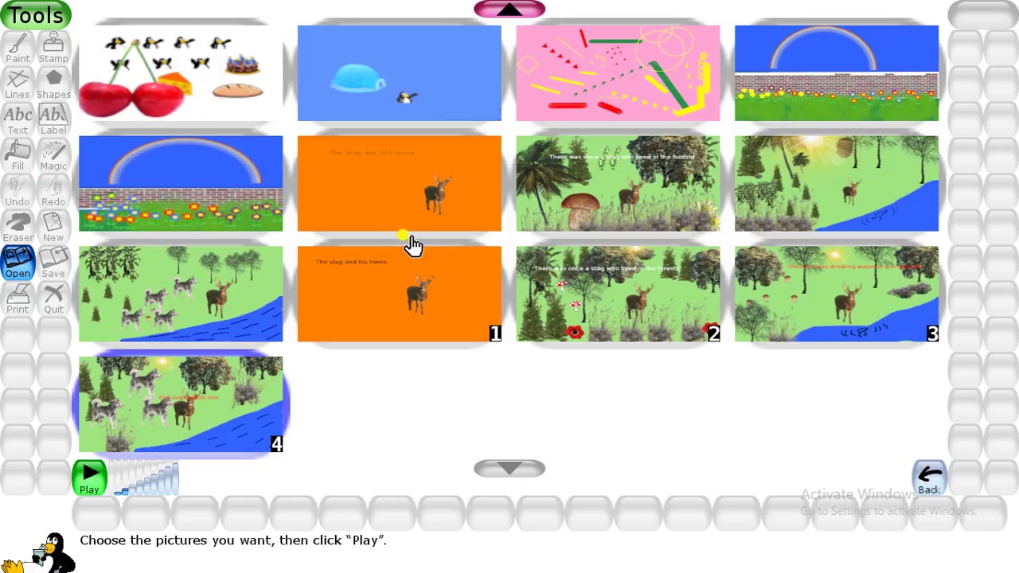
Step: Deselect all four story pictures from the slideshow and return to the list of saved drawings
{"action": "left_click", "coordinate": [182, 398]}
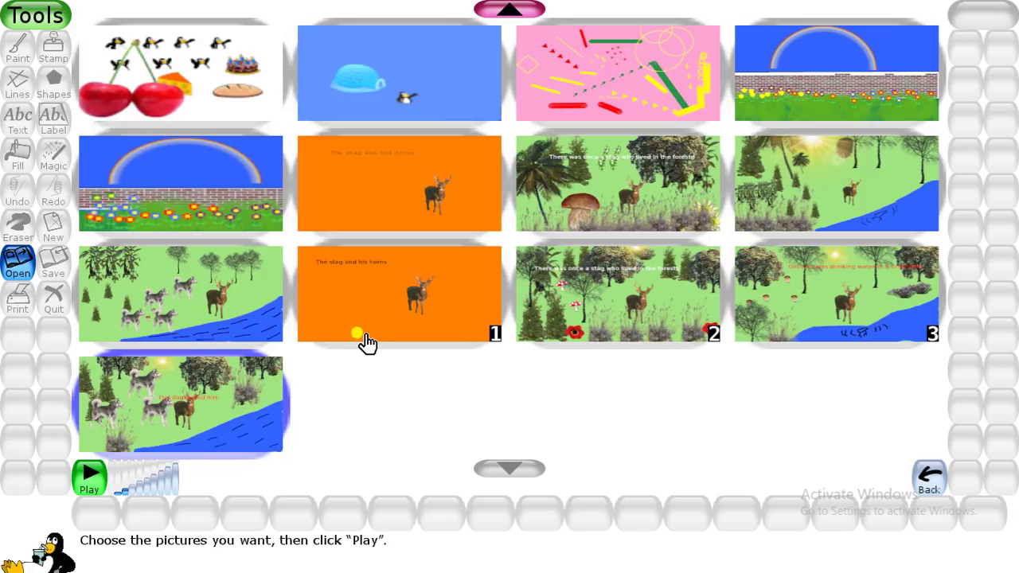
{"action": "left_click", "coordinate": [366, 339]}
{"action": "left_click", "coordinate": [641, 288]}
{"action": "left_click", "coordinate": [841, 291]}
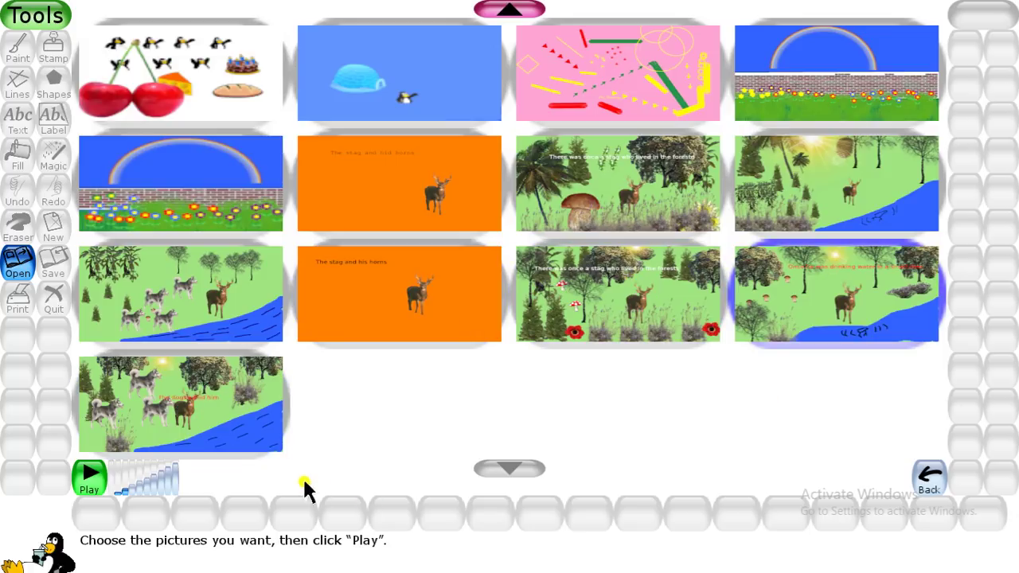
{"action": "left_click", "coordinate": [237, 428]}
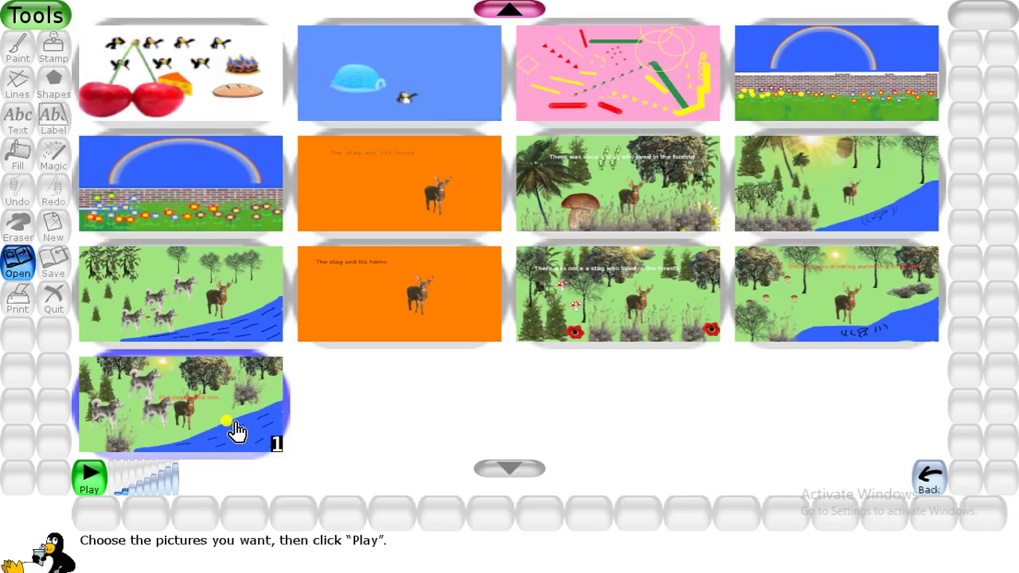
{"action": "left_click", "coordinate": [211, 409]}
{"action": "left_click", "coordinate": [914, 469]}
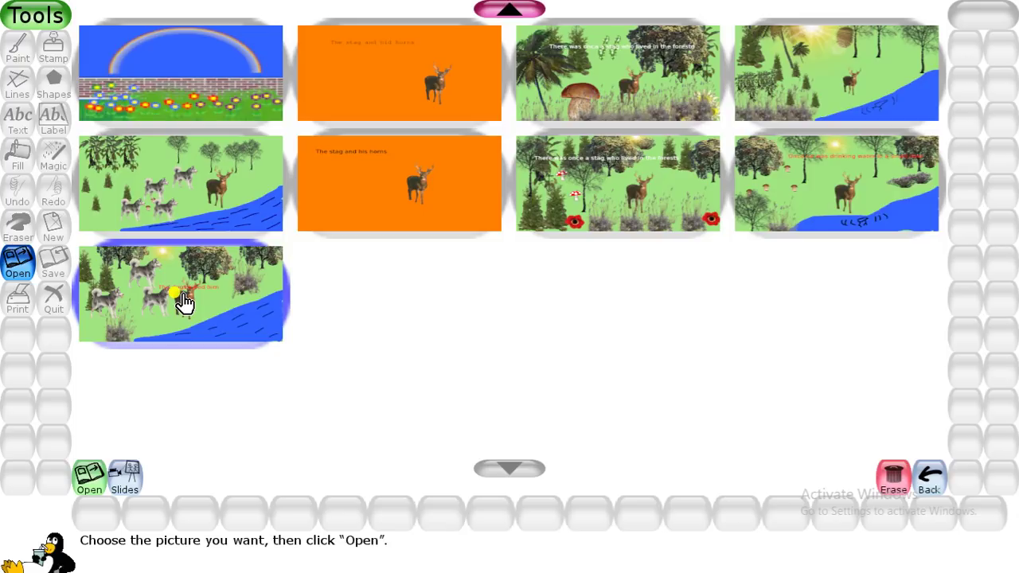
Step: Erase the saved scene with three huskies and the saved forest scene with red flowers, confirming each deletion
{"action": "left_click", "coordinate": [893, 478]}
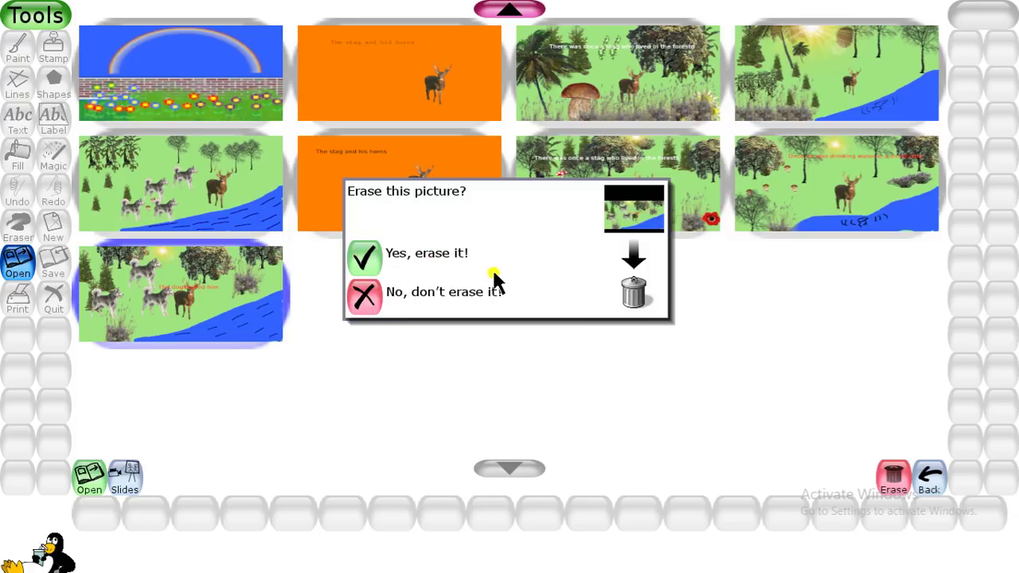
{"action": "left_click", "coordinate": [367, 256]}
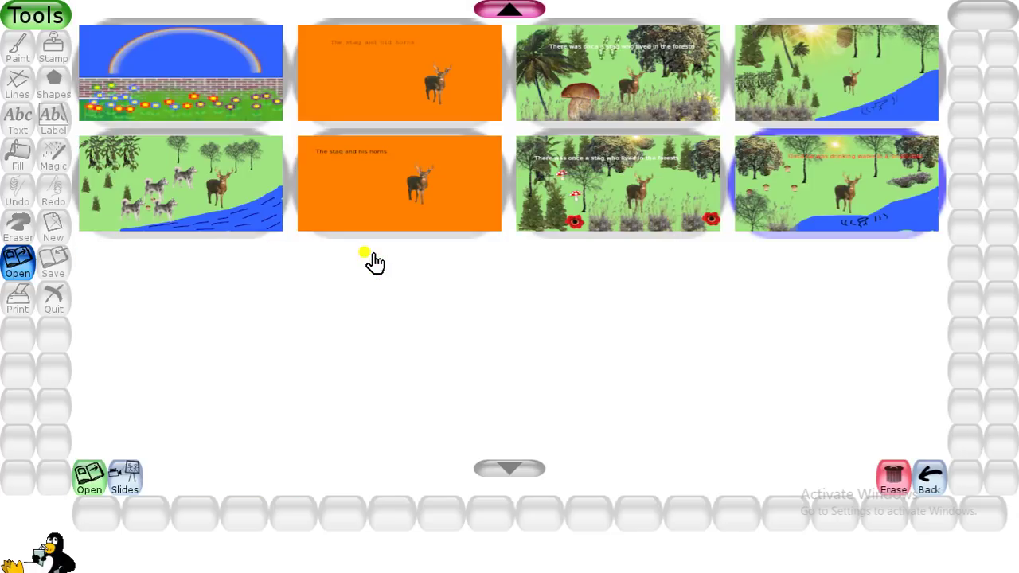
{"action": "left_click", "coordinate": [620, 214]}
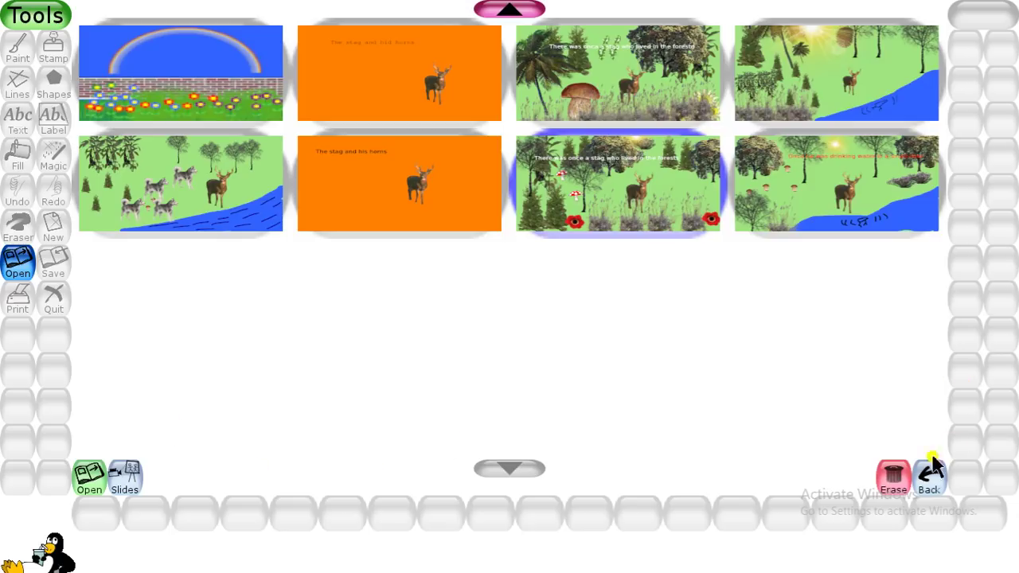
{"action": "left_click", "coordinate": [894, 480]}
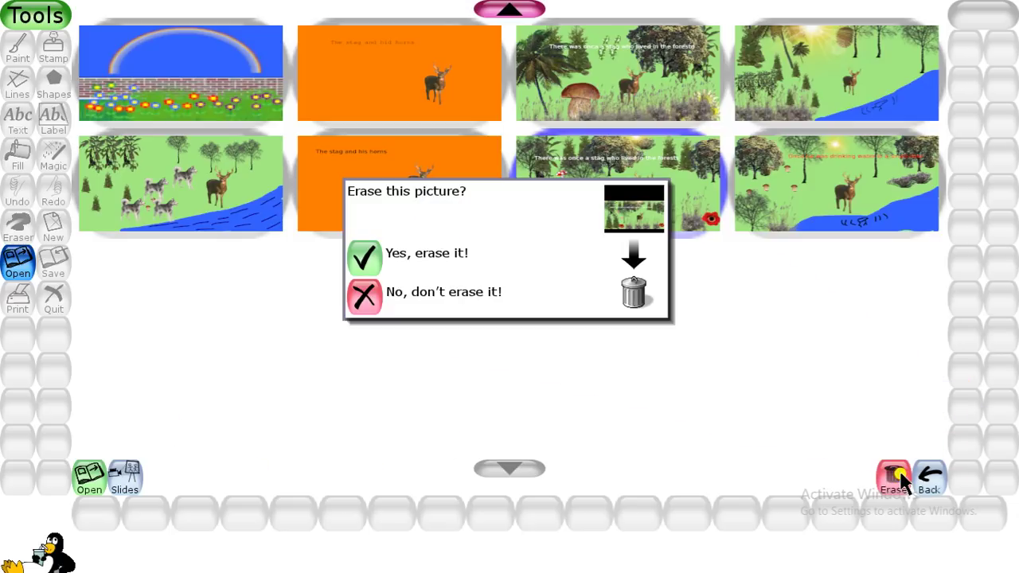
{"action": "left_click", "coordinate": [364, 259]}
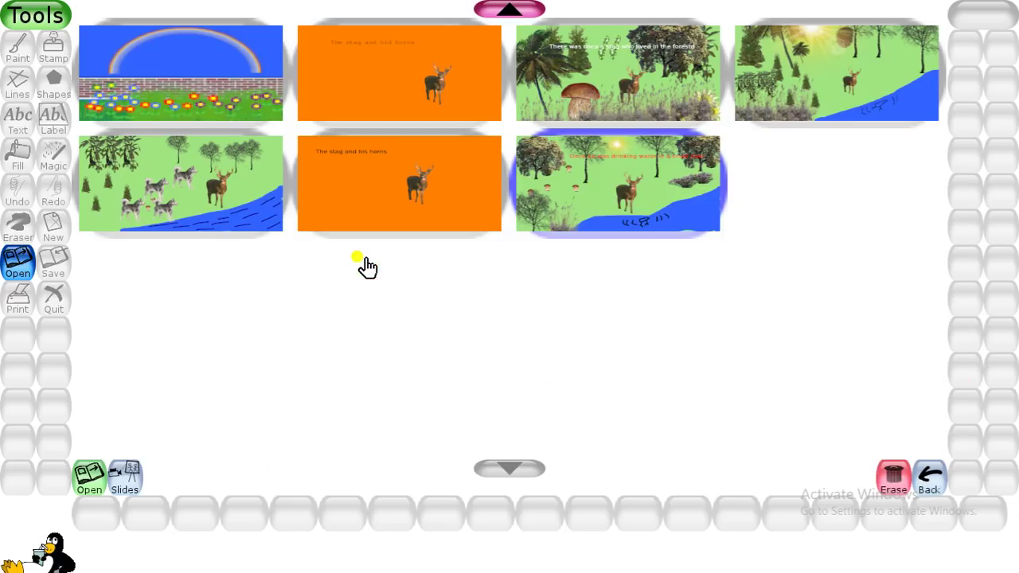